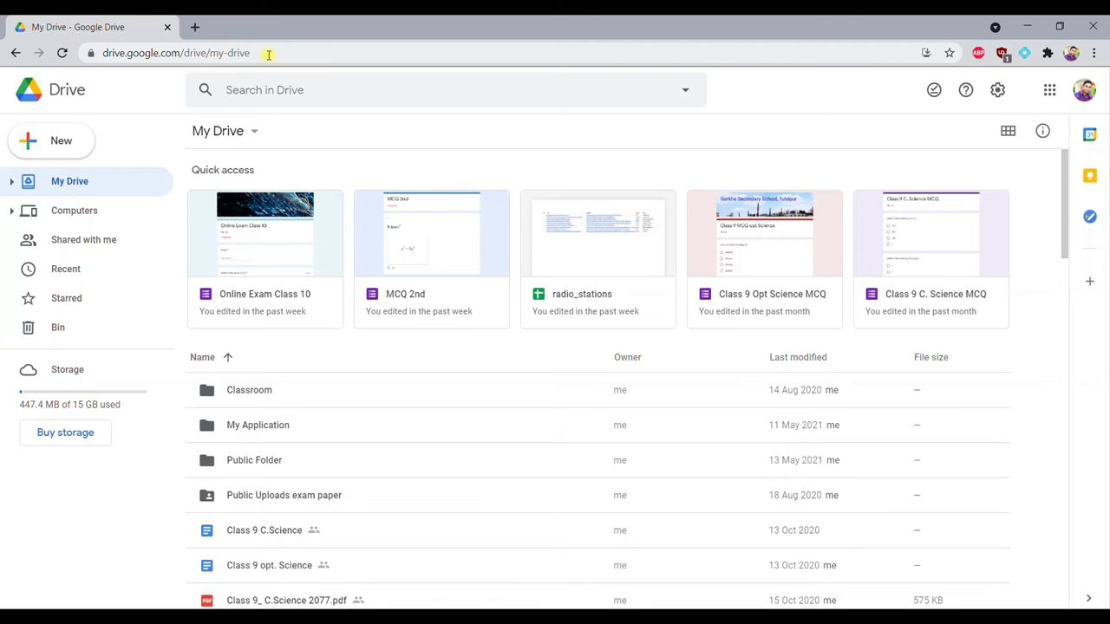
Load Google Drive from its base address, drive.google.com, without the path to the current folder
click(137, 53)
click(193, 53)
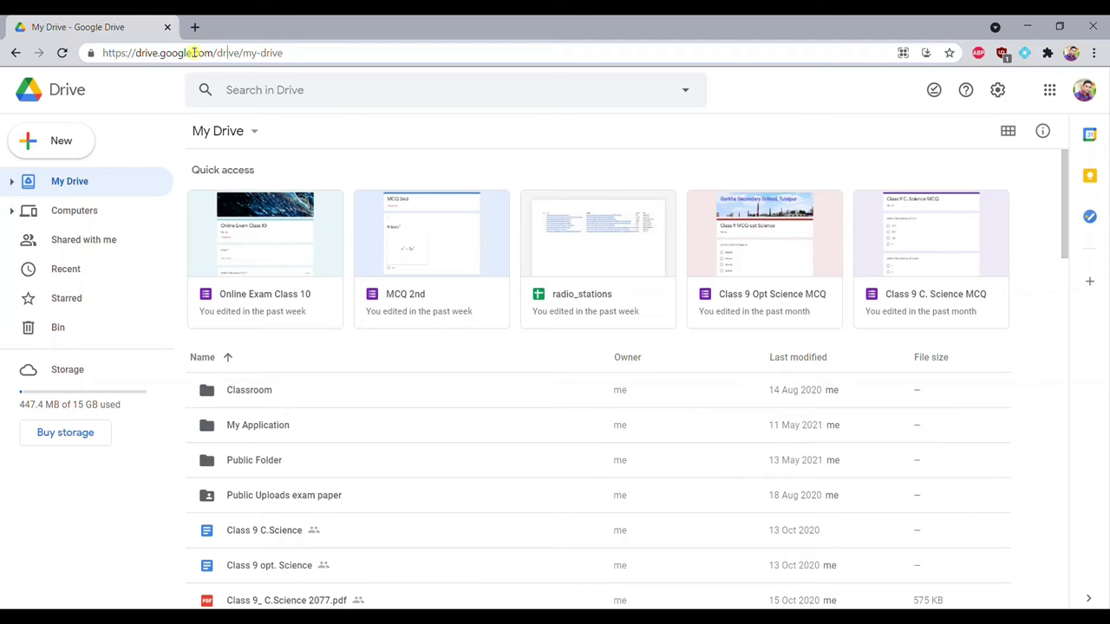
drag(217, 53, 378, 50)
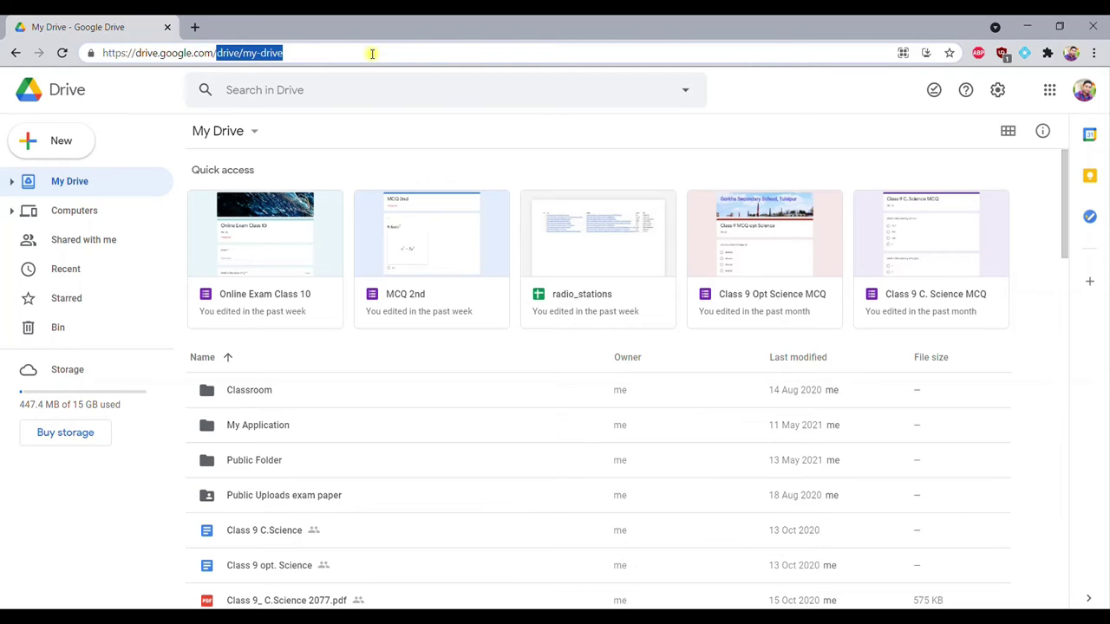
key(BackSpace)
key(Return)
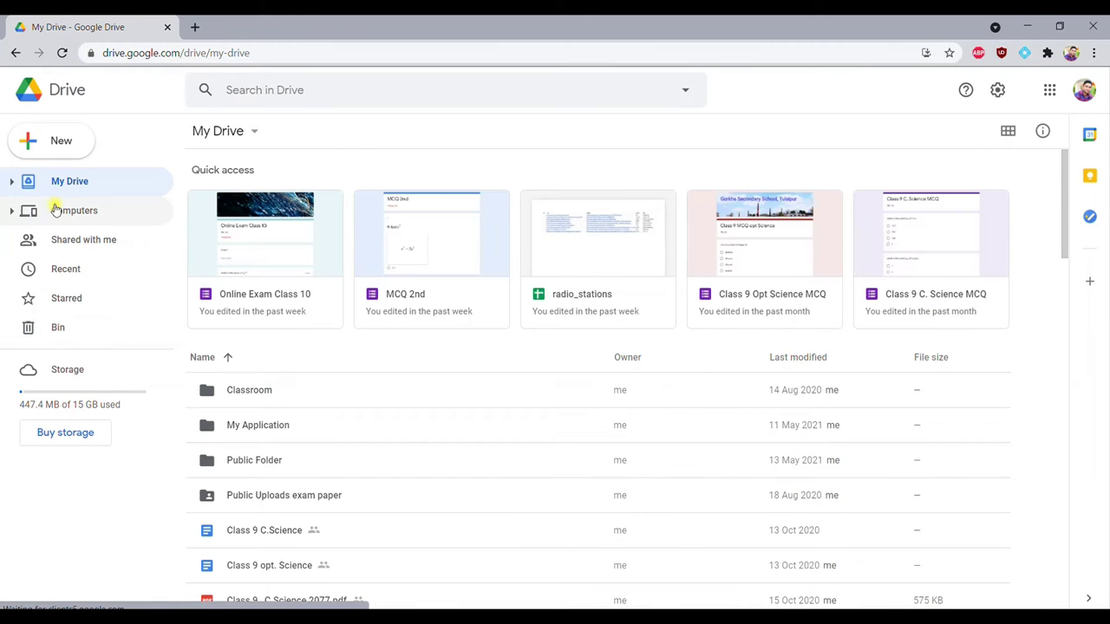
Create a new blank quiz in Google Forms from Drive
click(61, 142)
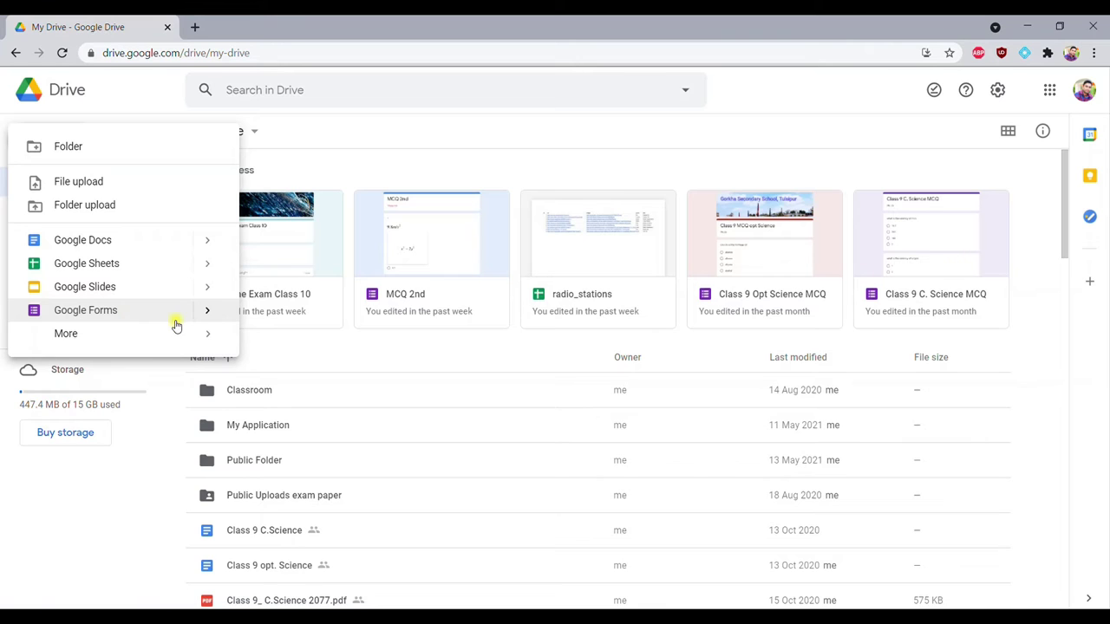
mouse_move(210, 312)
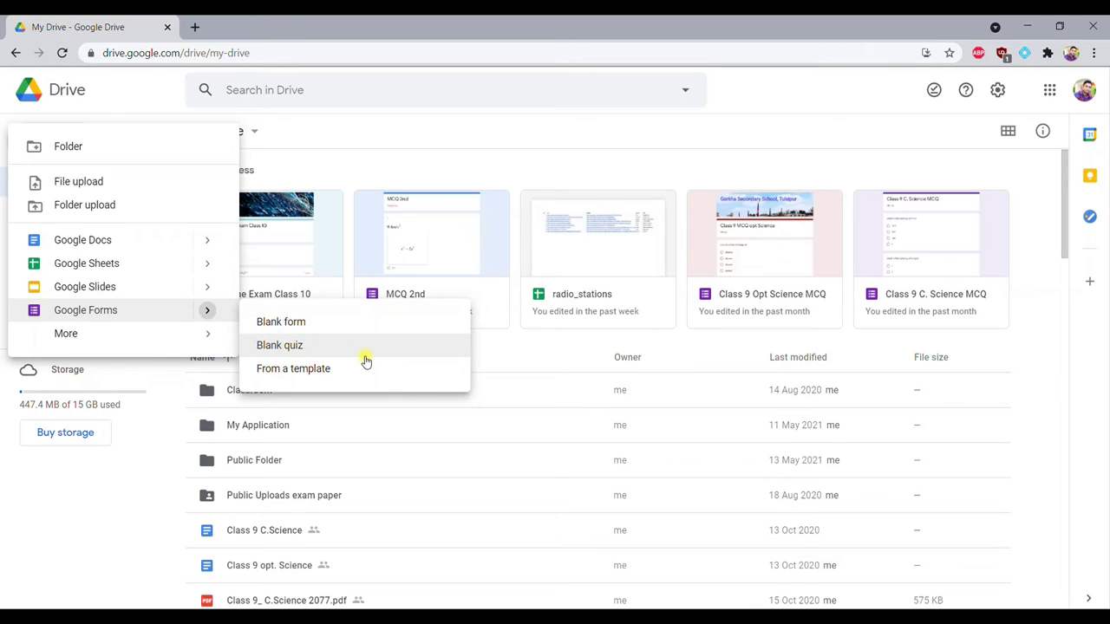
click(290, 352)
click(300, 351)
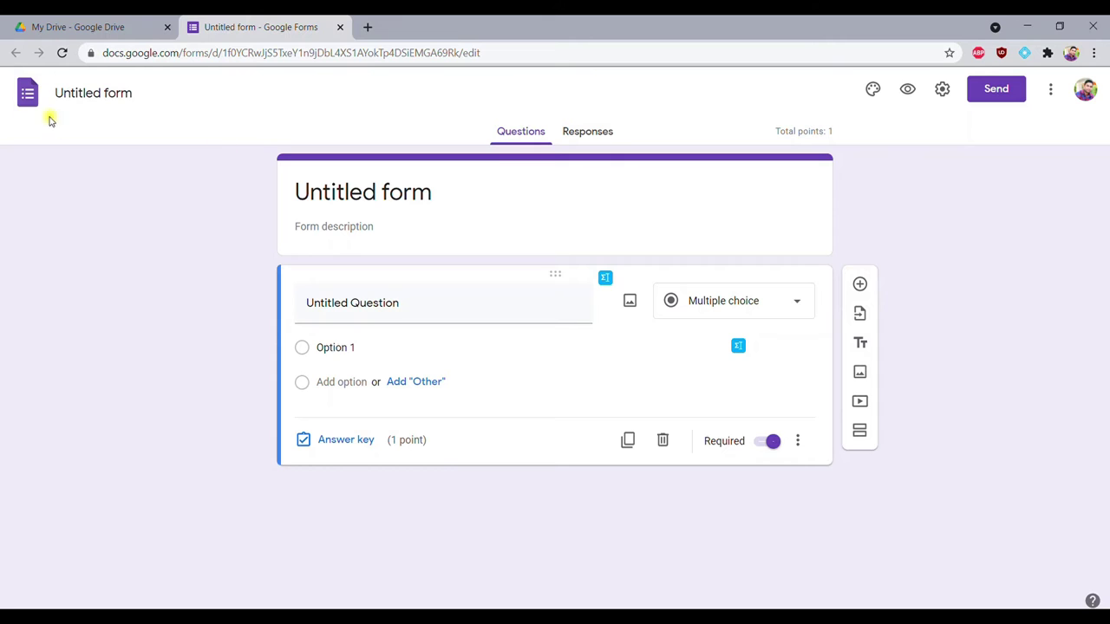
Name the untitled form "Online MCQ Class 10 Demo"
click(134, 96)
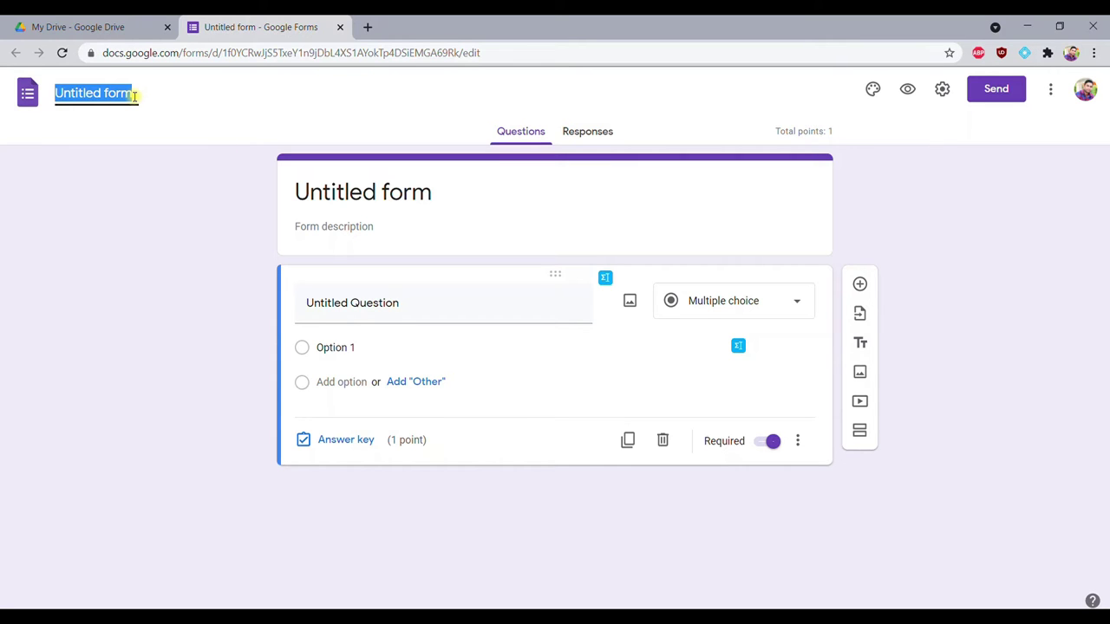
text(Online)
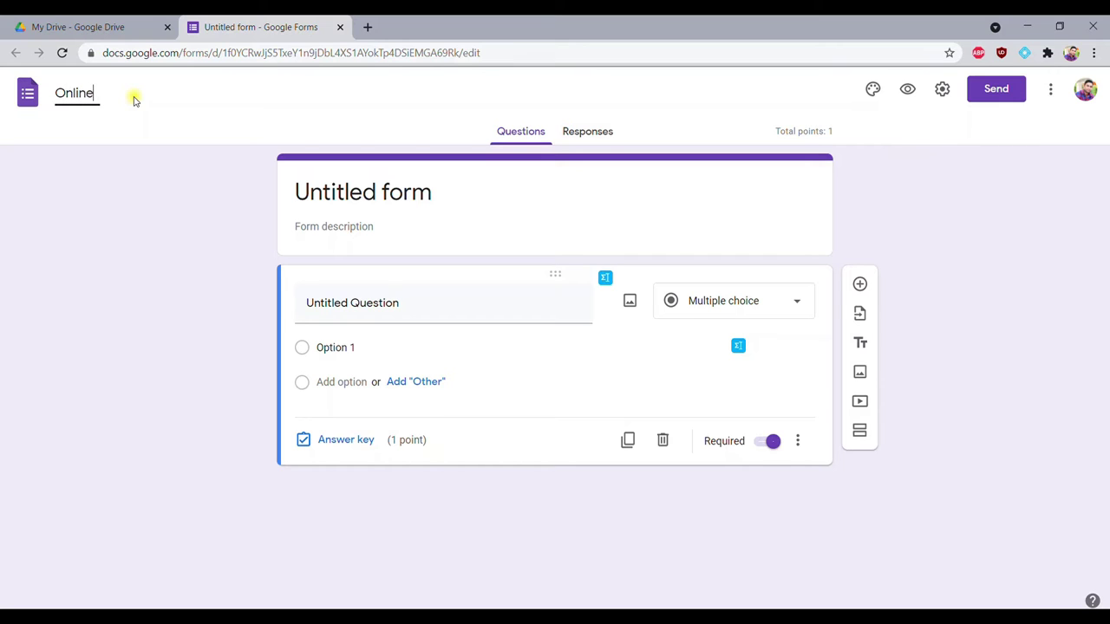
text( MCQ Class)
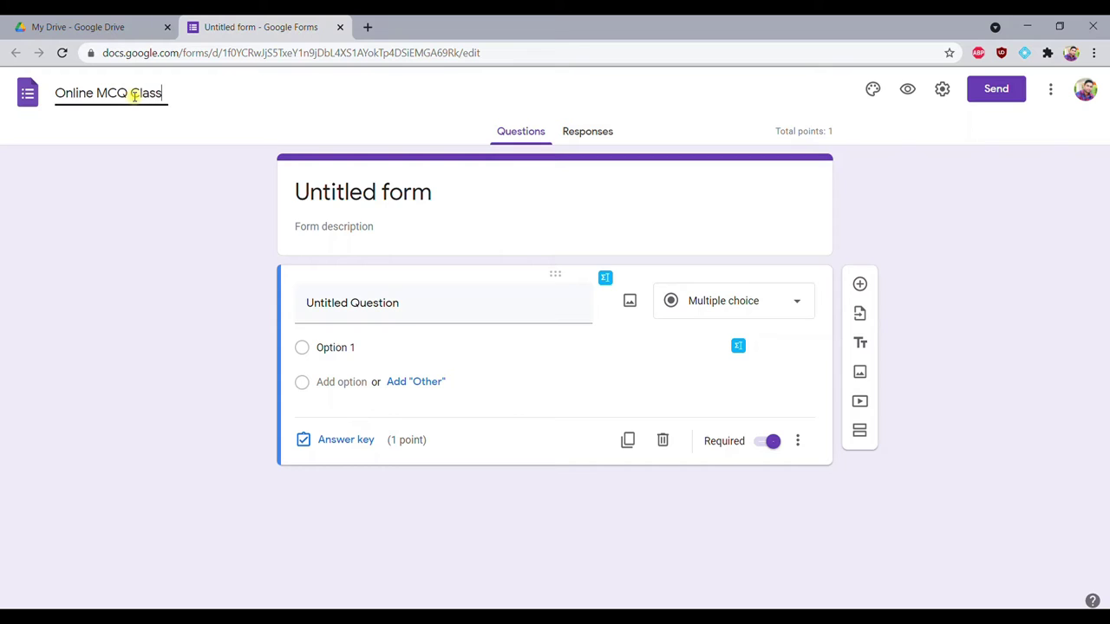
text( 10 Demo)
click(95, 193)
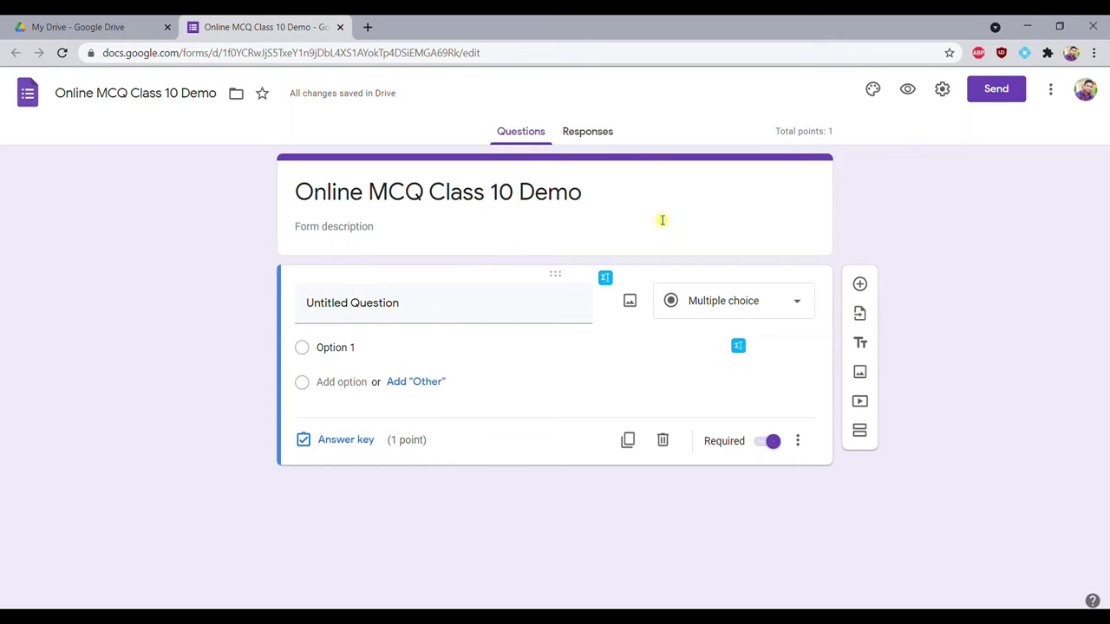
Switch off accepting responses for the form, switch it back on, and return to the questions
click(599, 137)
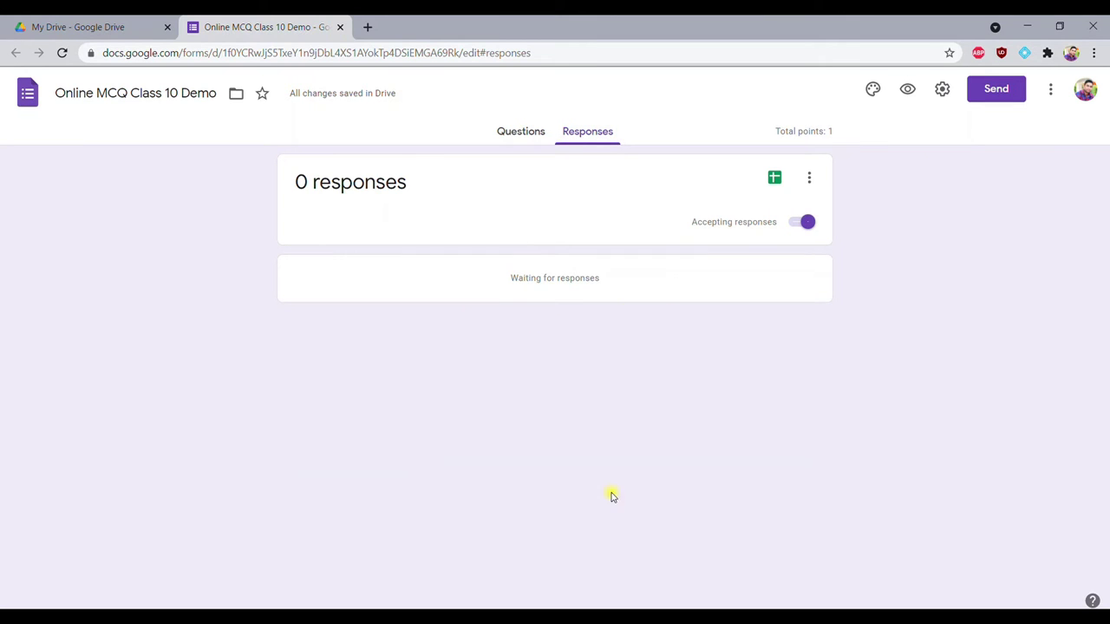
click(802, 224)
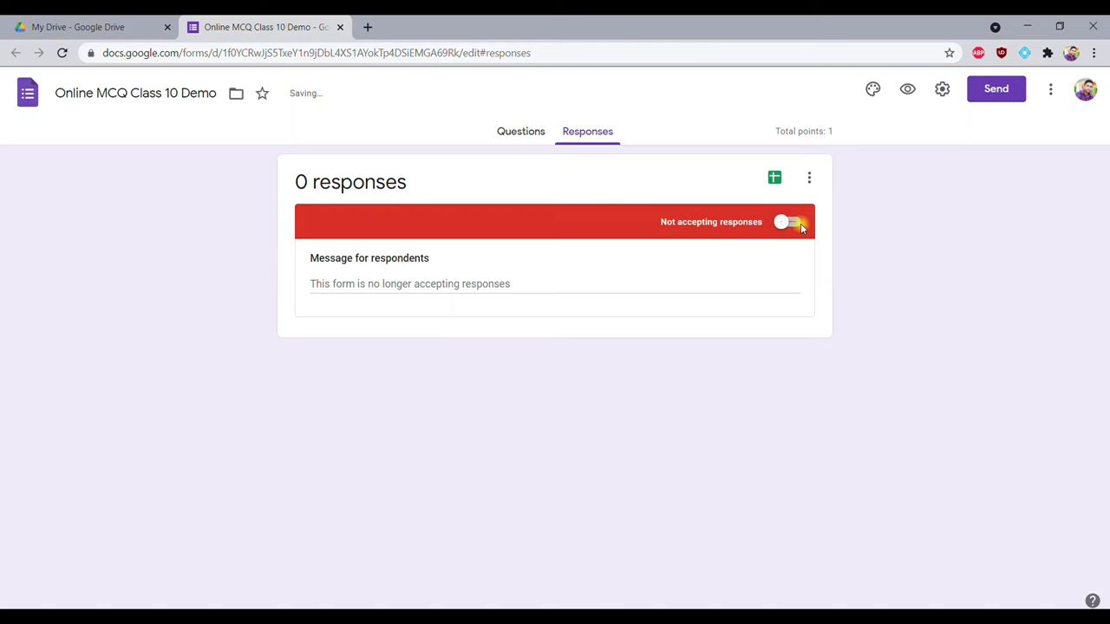
click(798, 223)
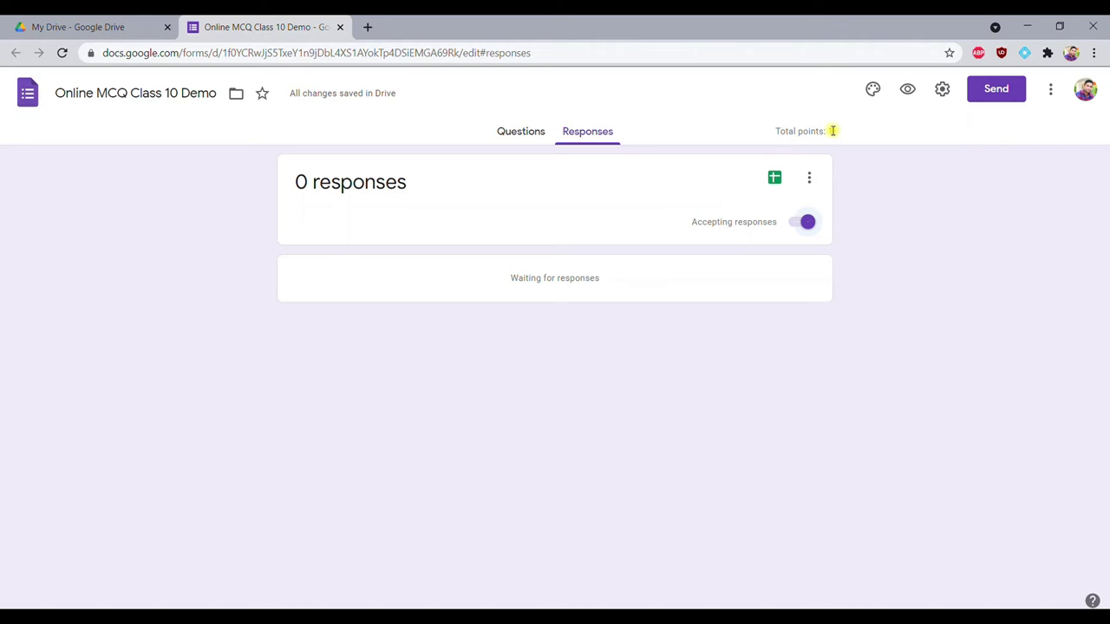
click(507, 132)
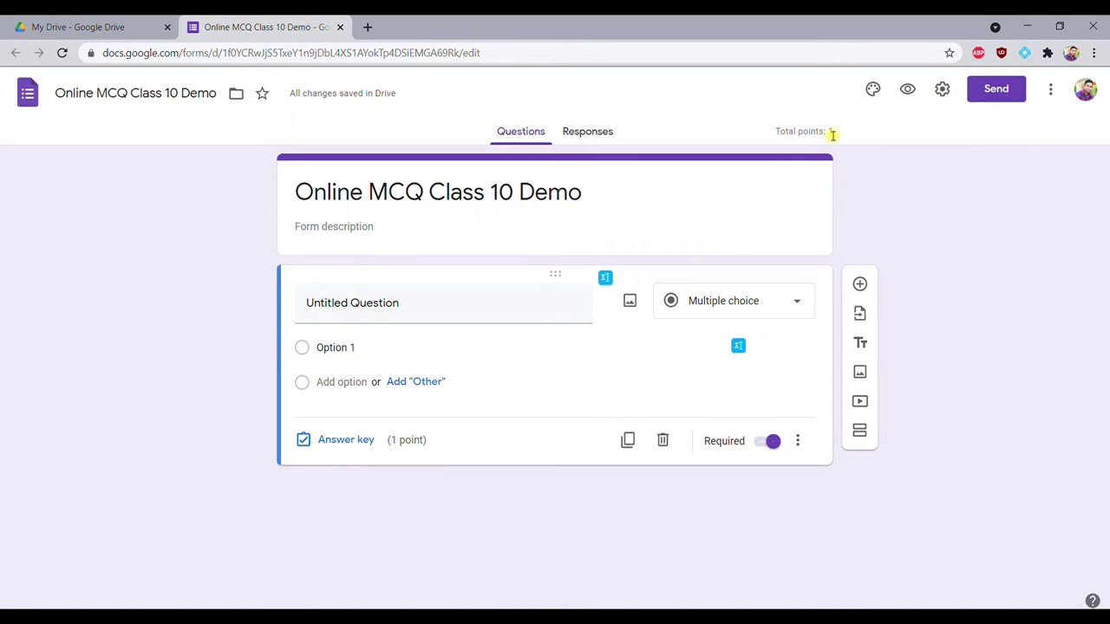
Try out several theme colours for the form, including indigo and orange, ending with red
click(872, 88)
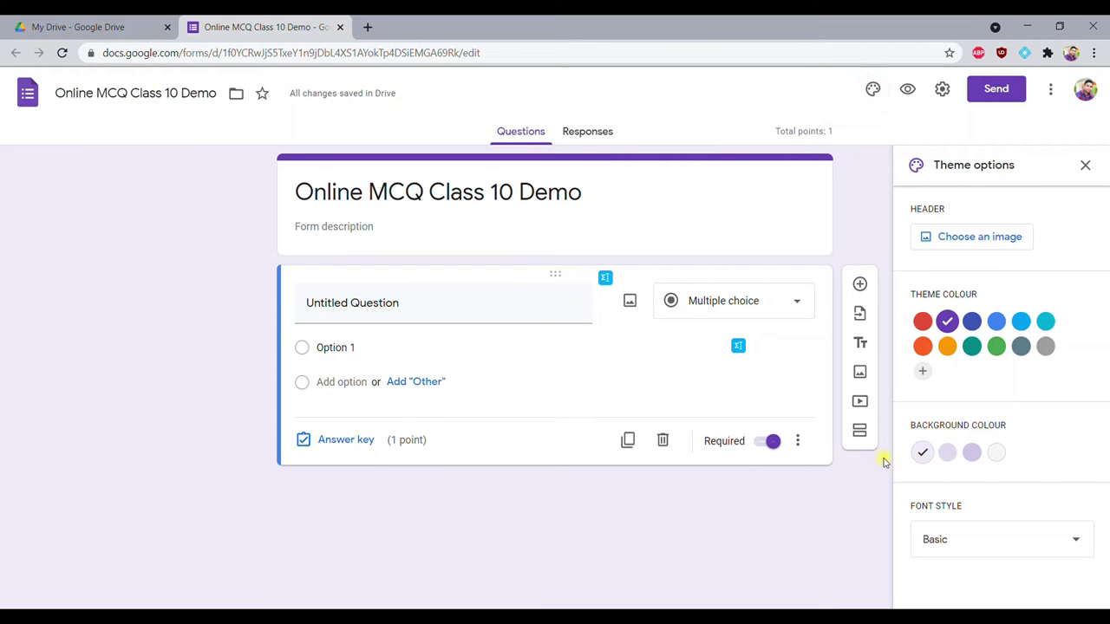
click(980, 325)
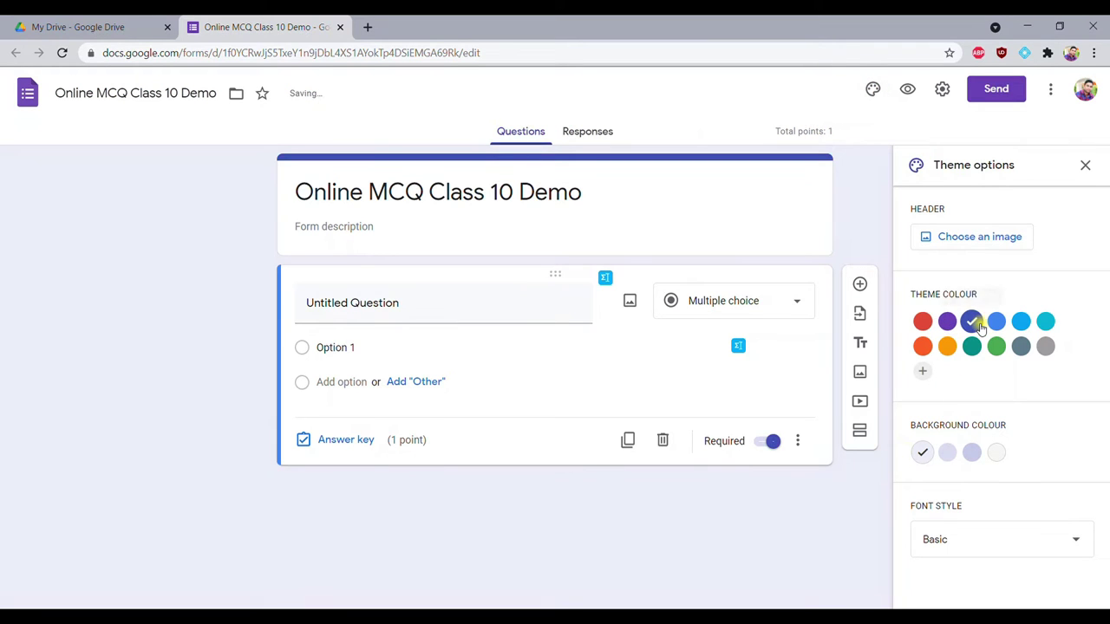
click(1020, 322)
click(947, 345)
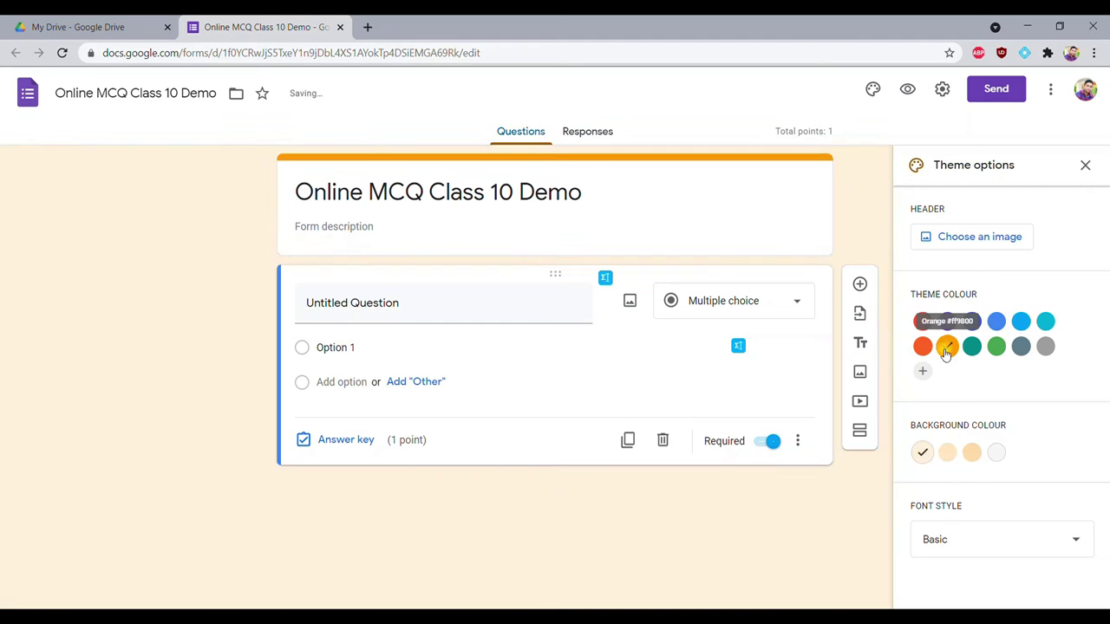
click(922, 345)
click(922, 321)
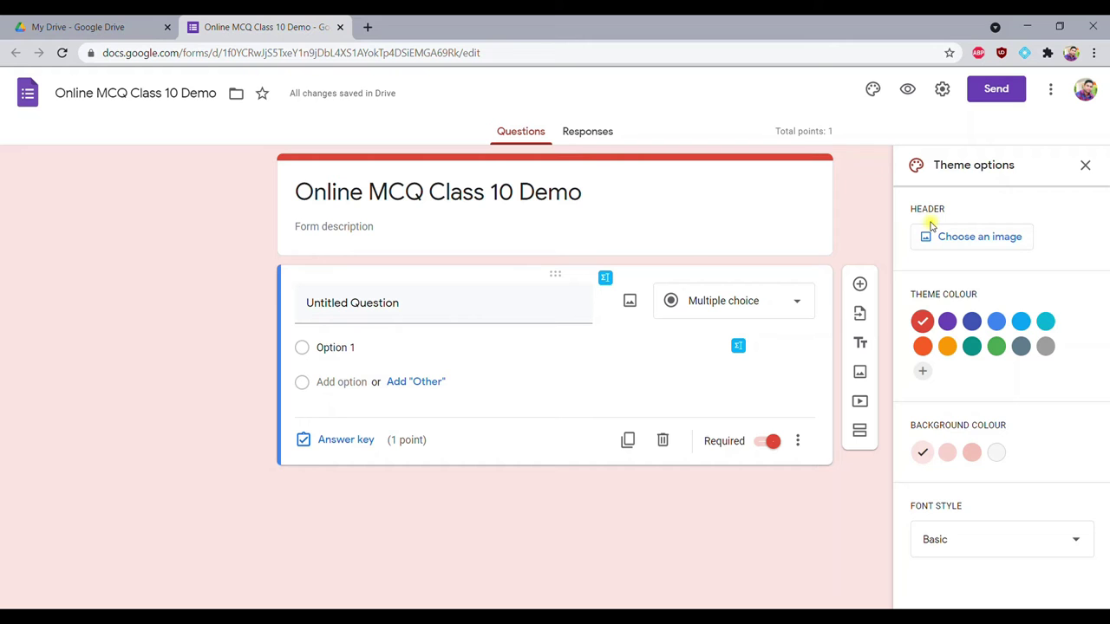
Set the form's header to the Work and School theme image of an open book with heart-shaped pages
click(973, 247)
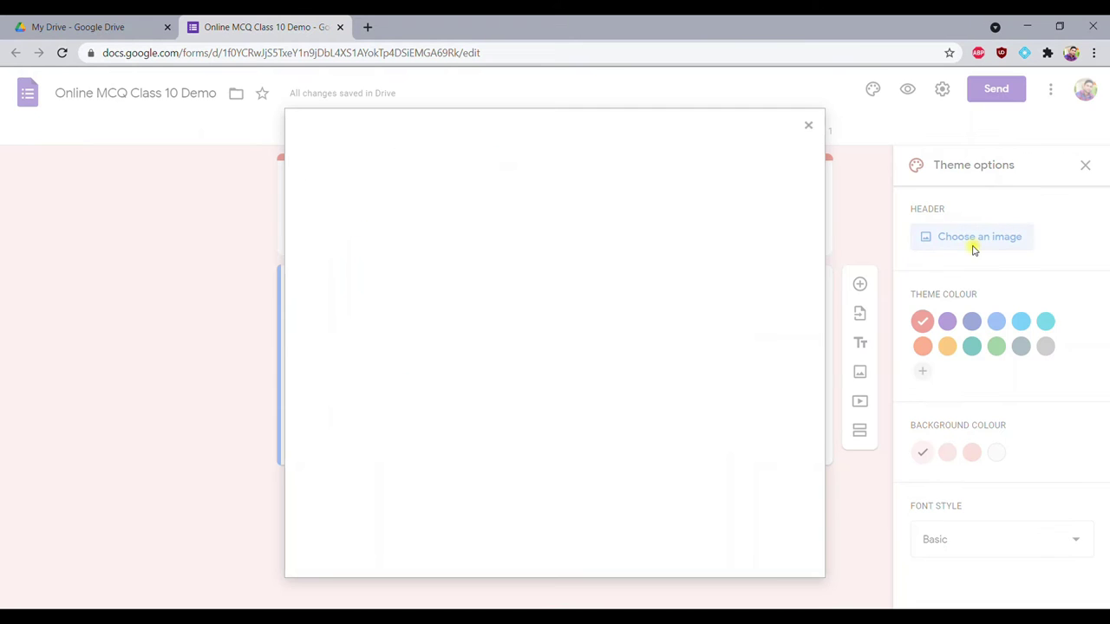
click(398, 180)
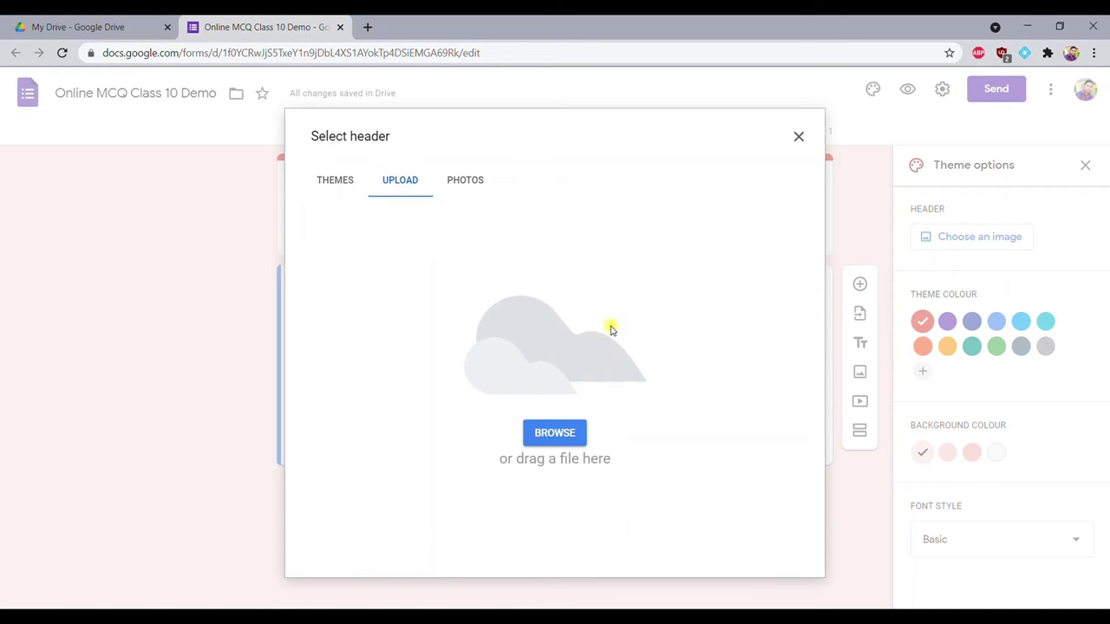
click(335, 181)
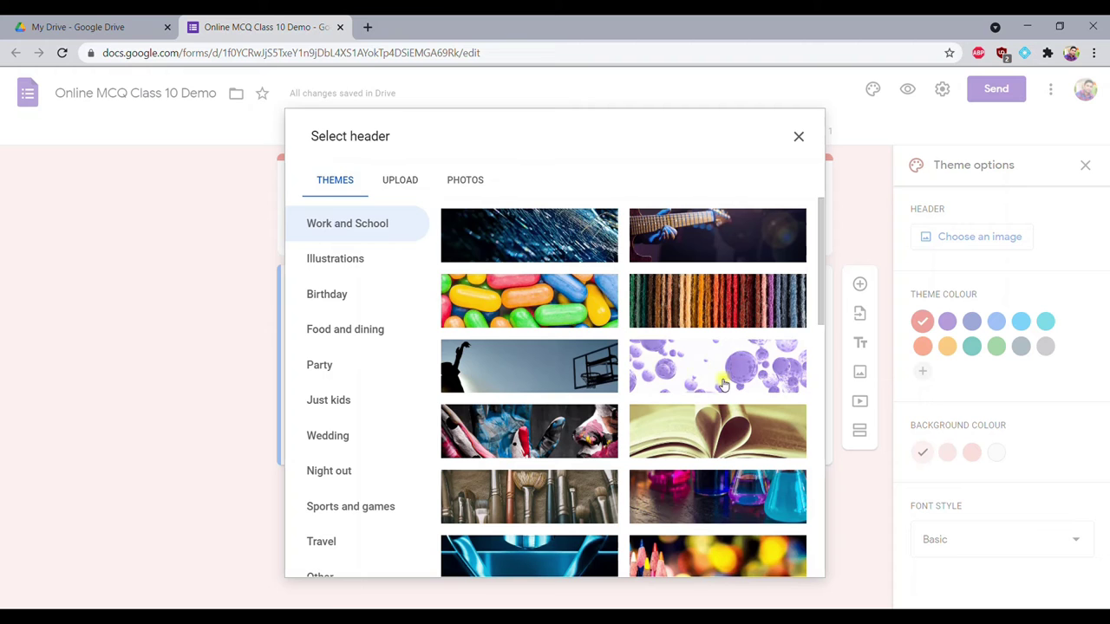
scroll(737, 384, down, 1)
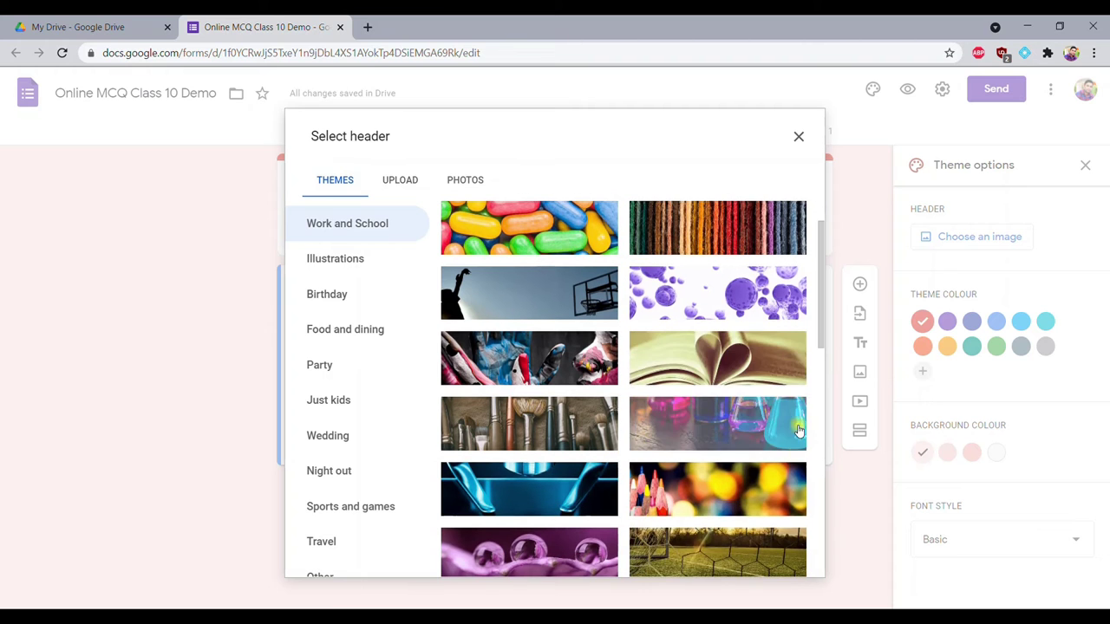
click(781, 382)
click(791, 555)
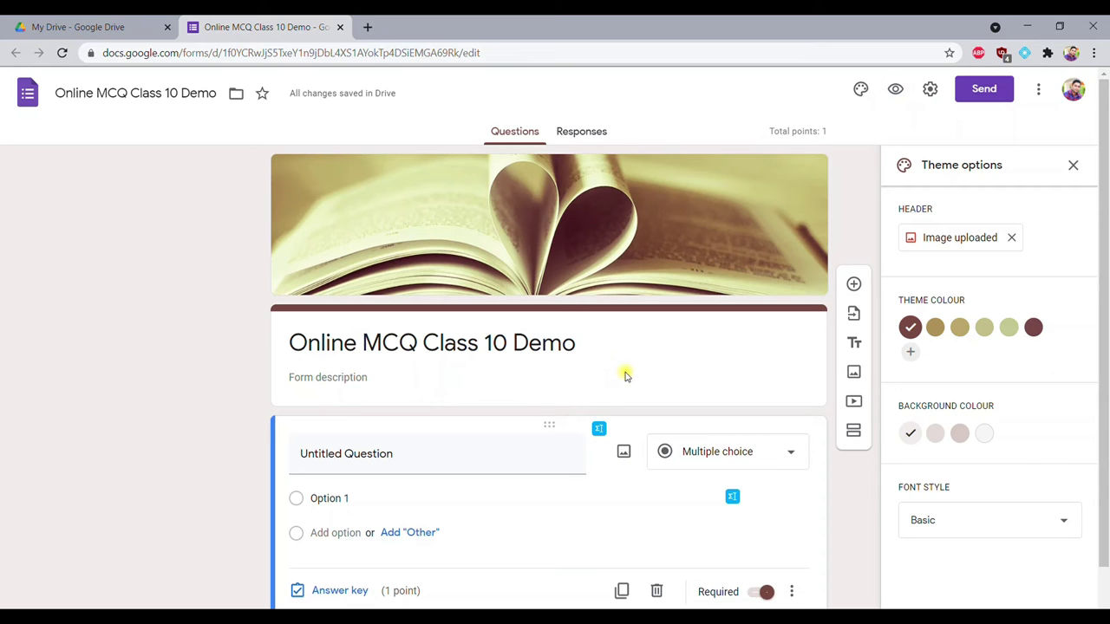
scroll(624, 341, down, 1)
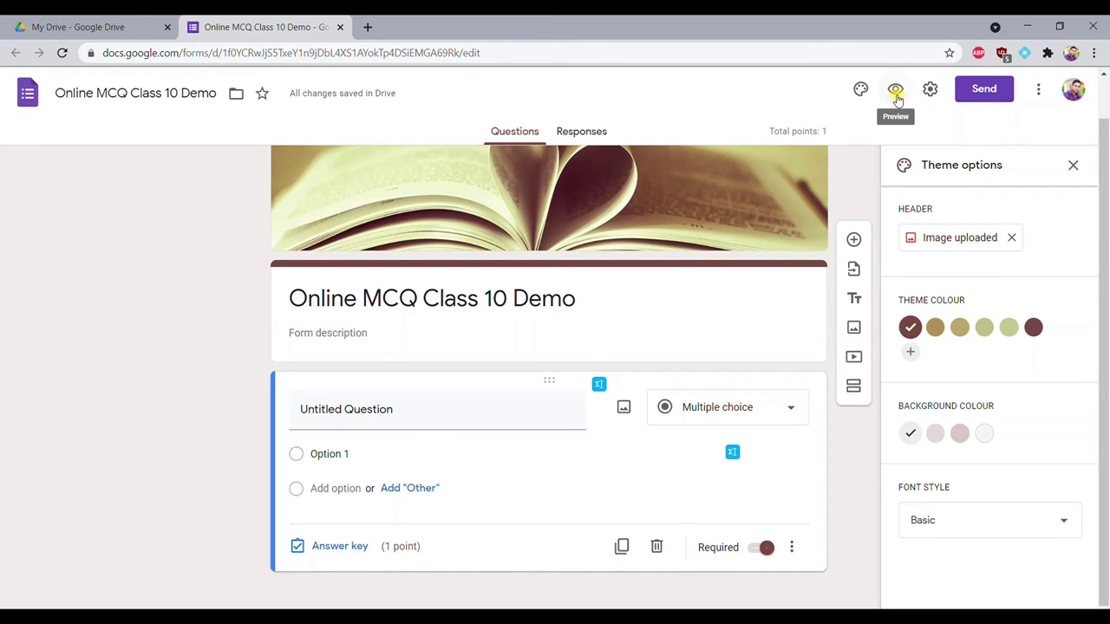
Look through the General, Presentation and Quizzes settings, and turn on Collect emails for the form and save
click(933, 94)
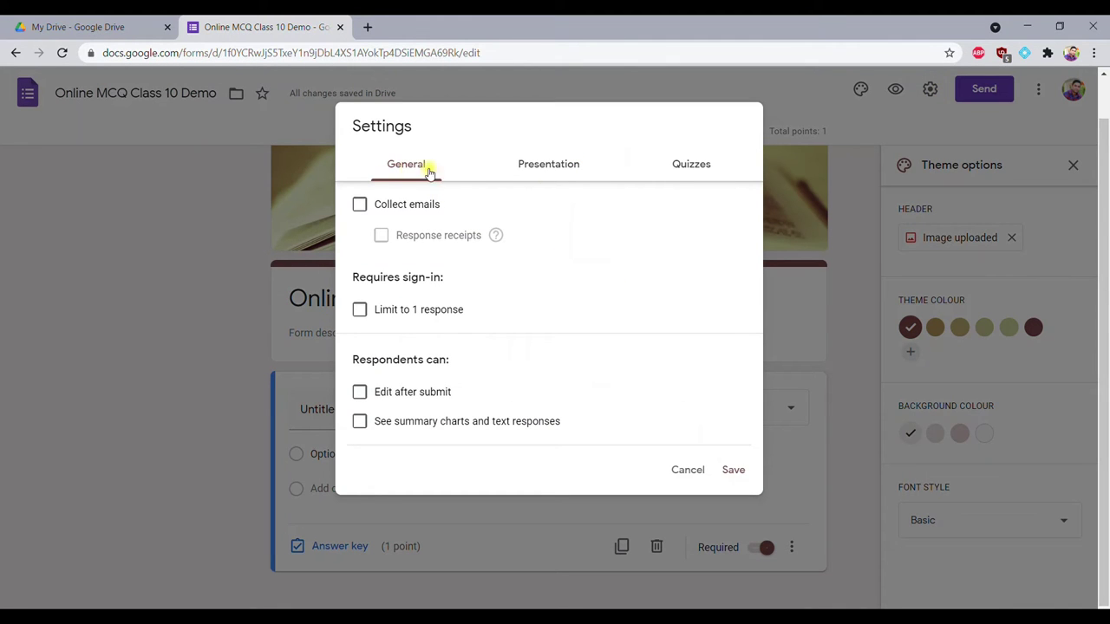
click(576, 171)
click(684, 164)
click(386, 164)
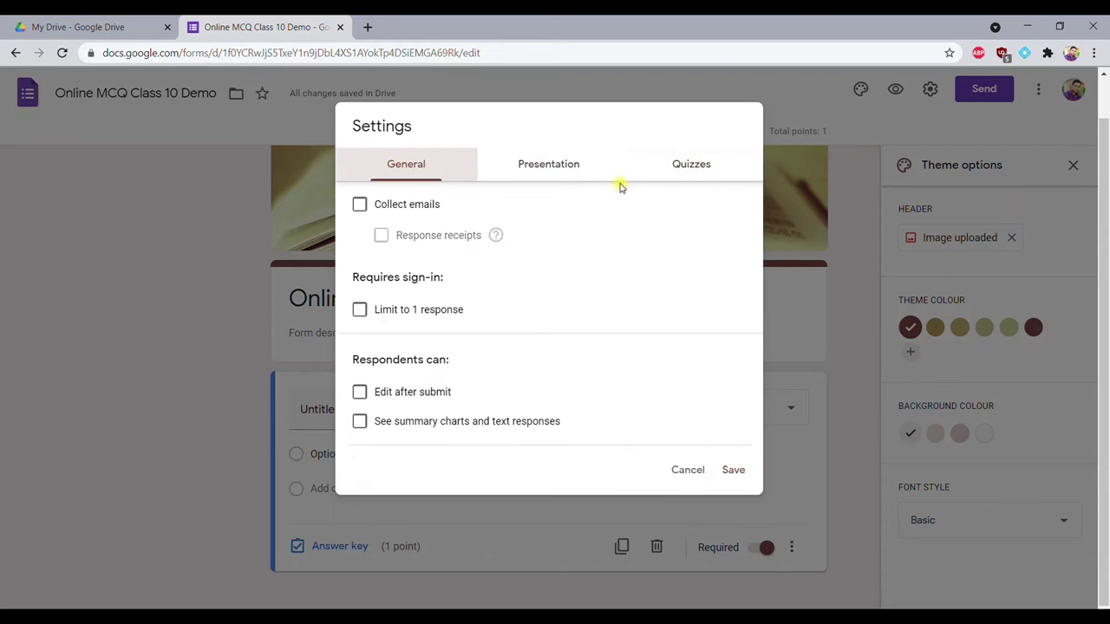
click(572, 172)
click(425, 164)
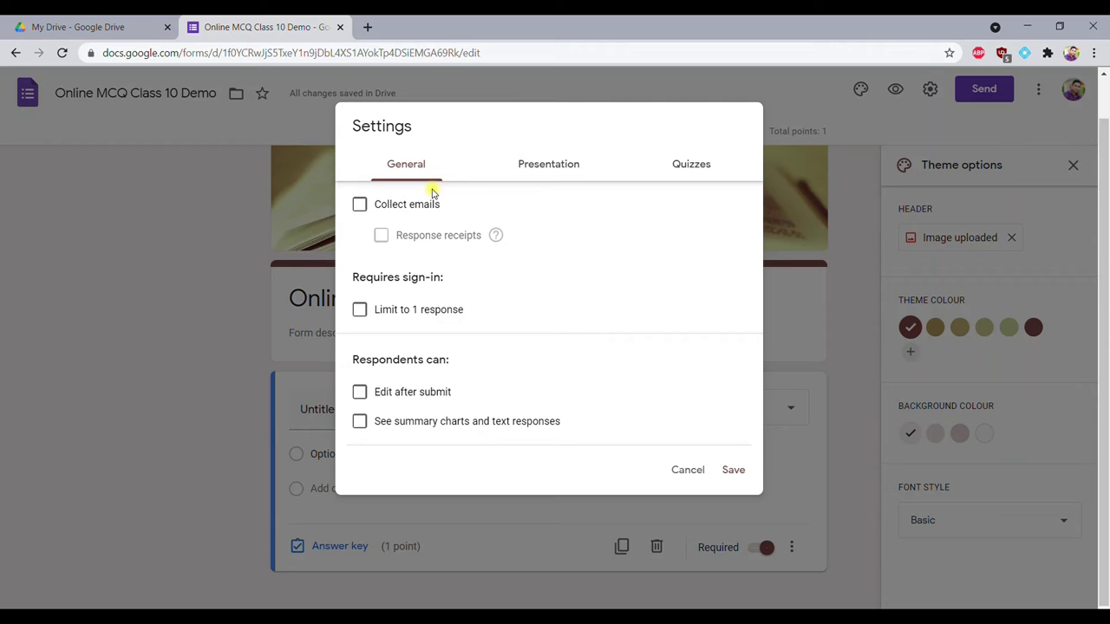
click(359, 204)
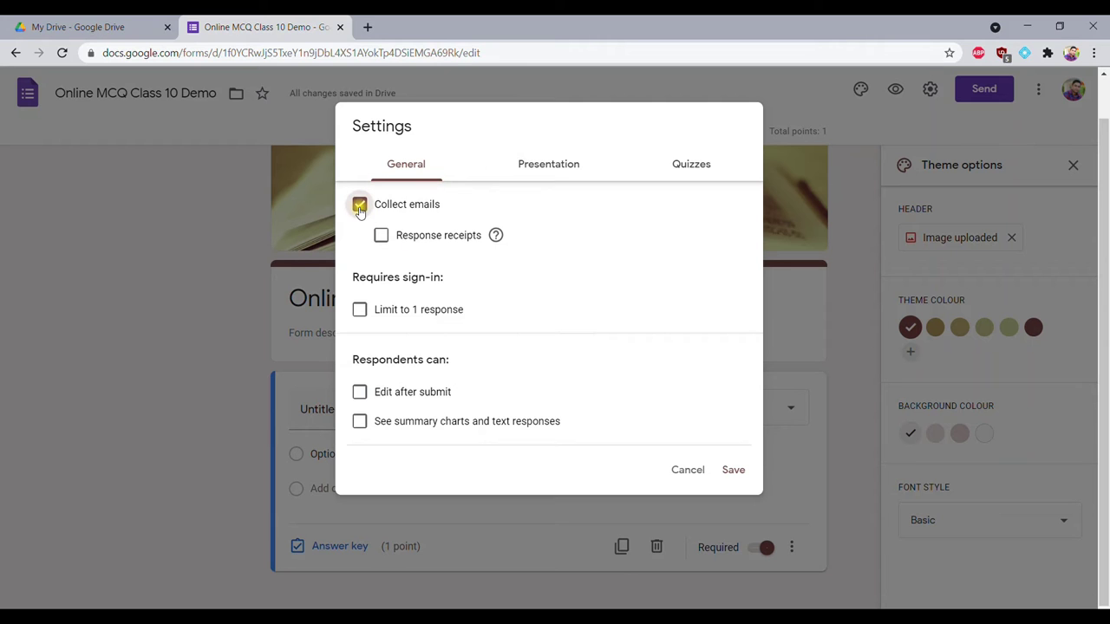
click(719, 474)
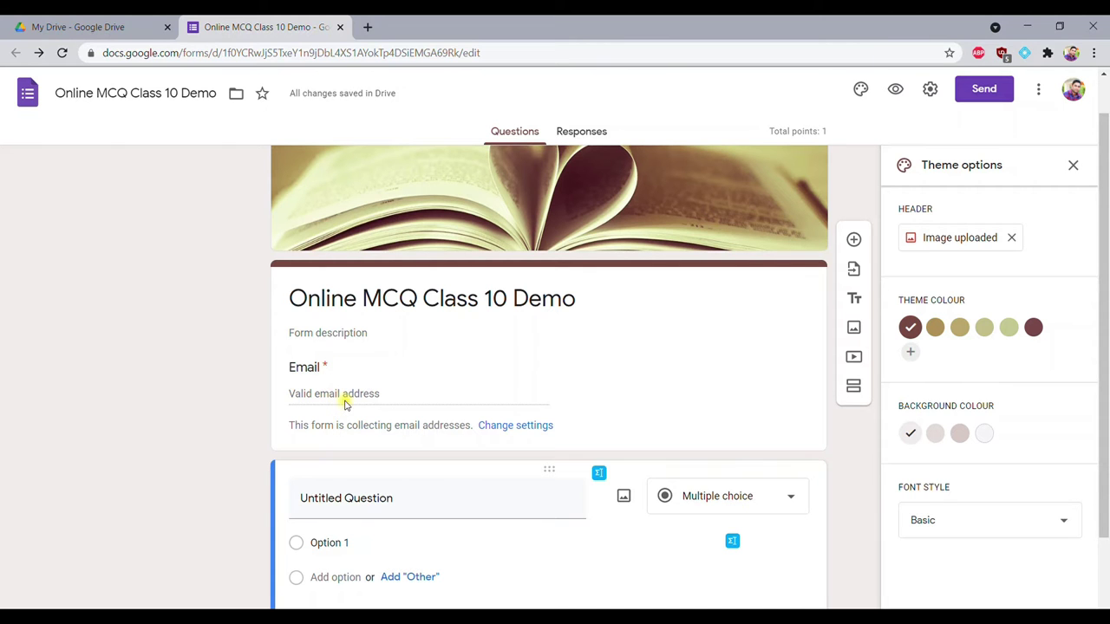
In the form's general settings, turn off Collect emails and turn on Limit to 1 response
click(929, 89)
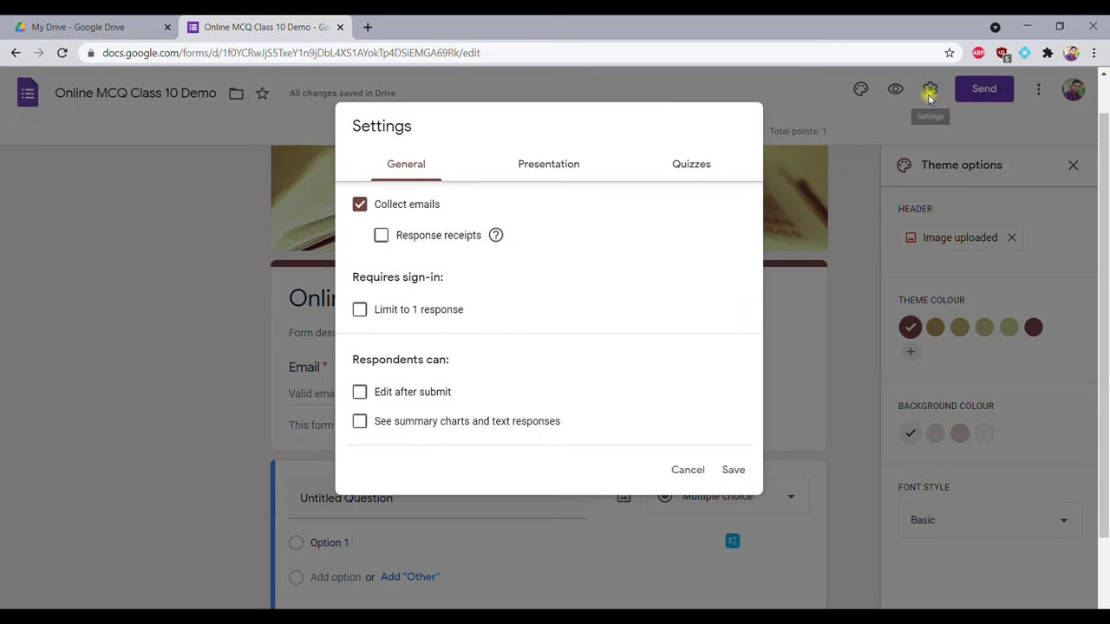
click(360, 207)
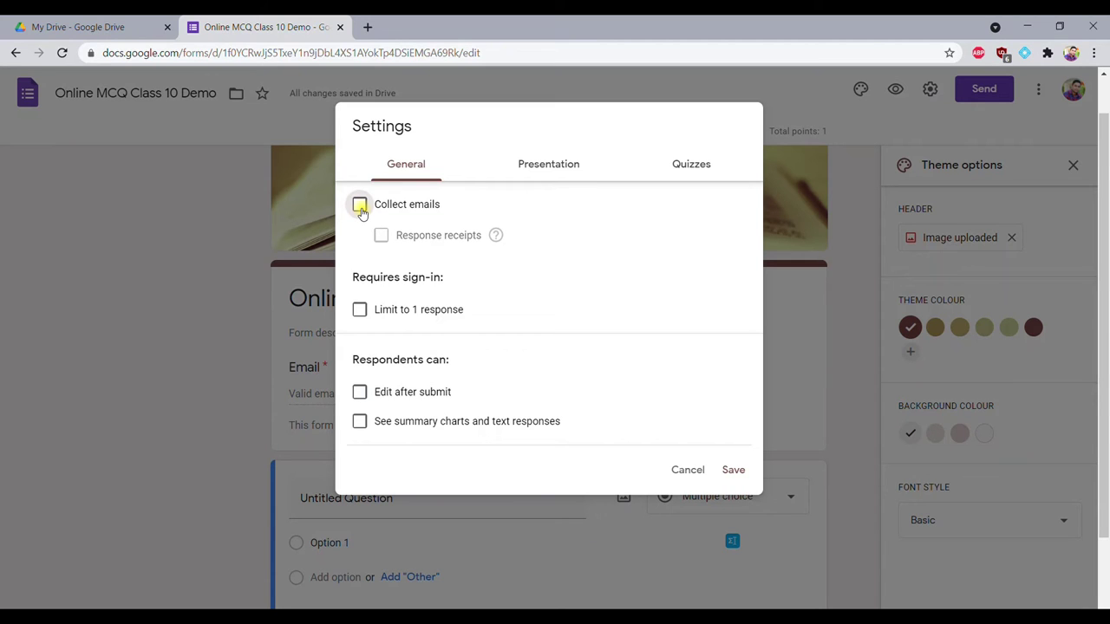
click(360, 310)
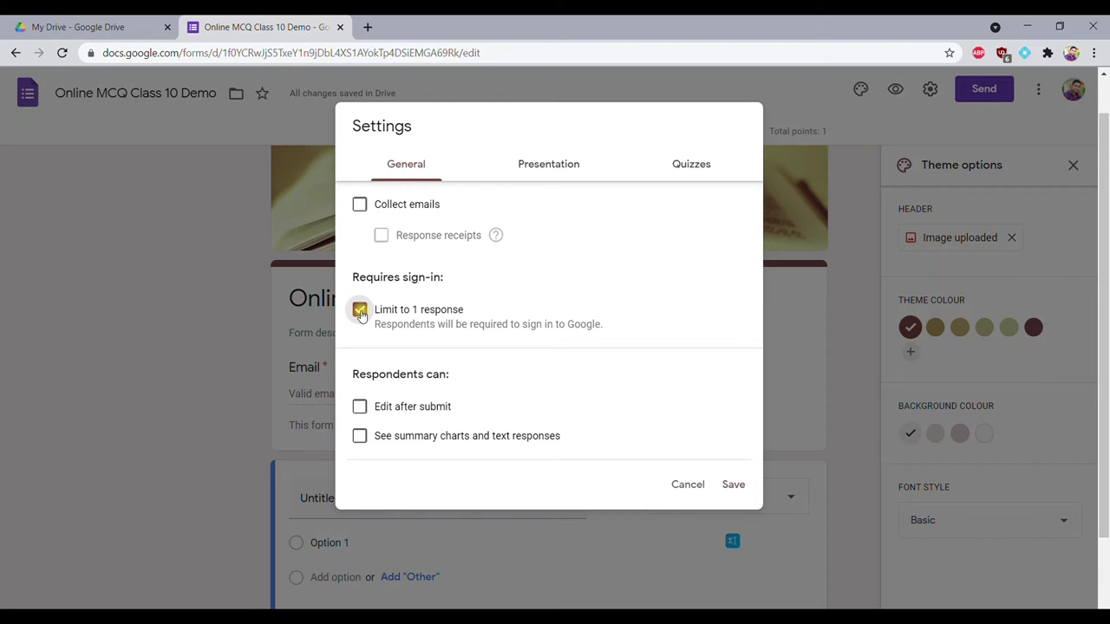
click(360, 311)
click(360, 311)
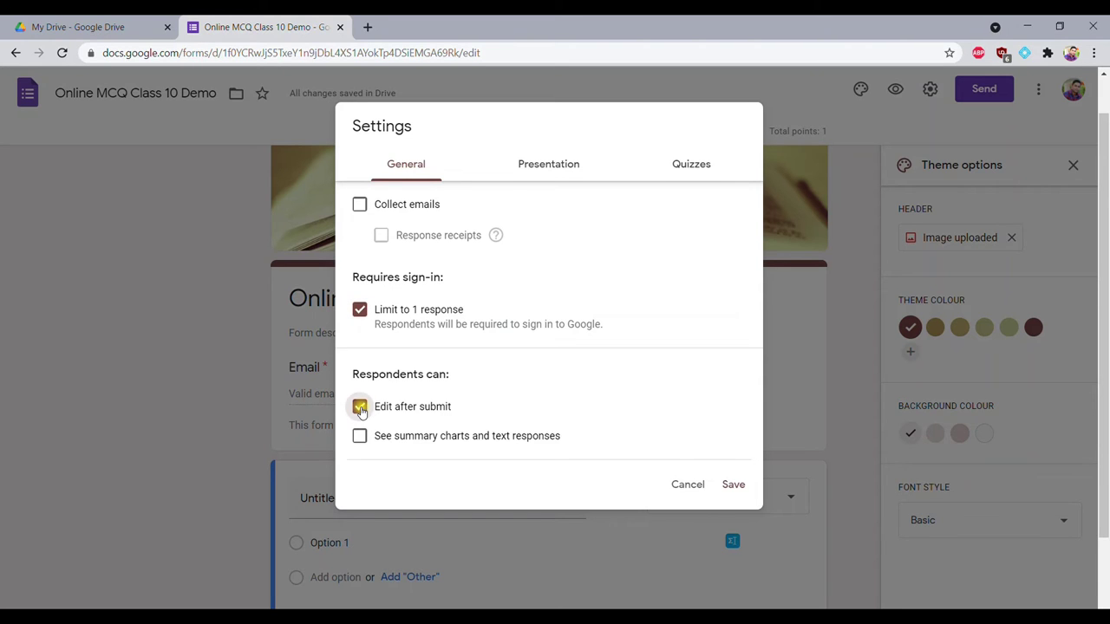
Try the respondent options Edit after submit and See summary charts and text responses, switching each back off
click(360, 409)
click(361, 408)
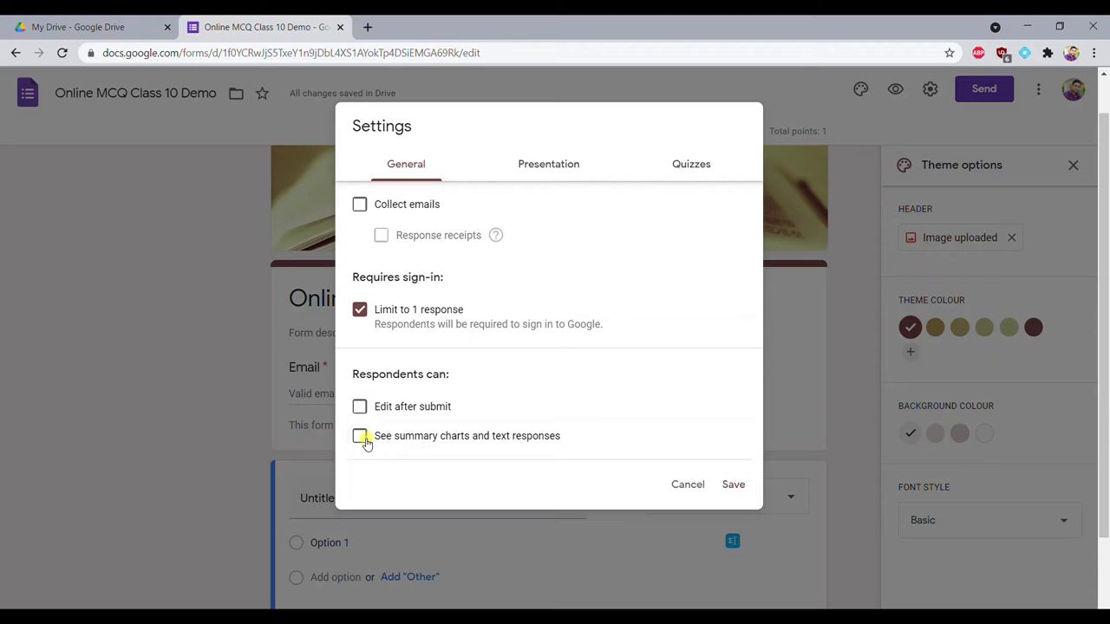
click(364, 438)
click(361, 438)
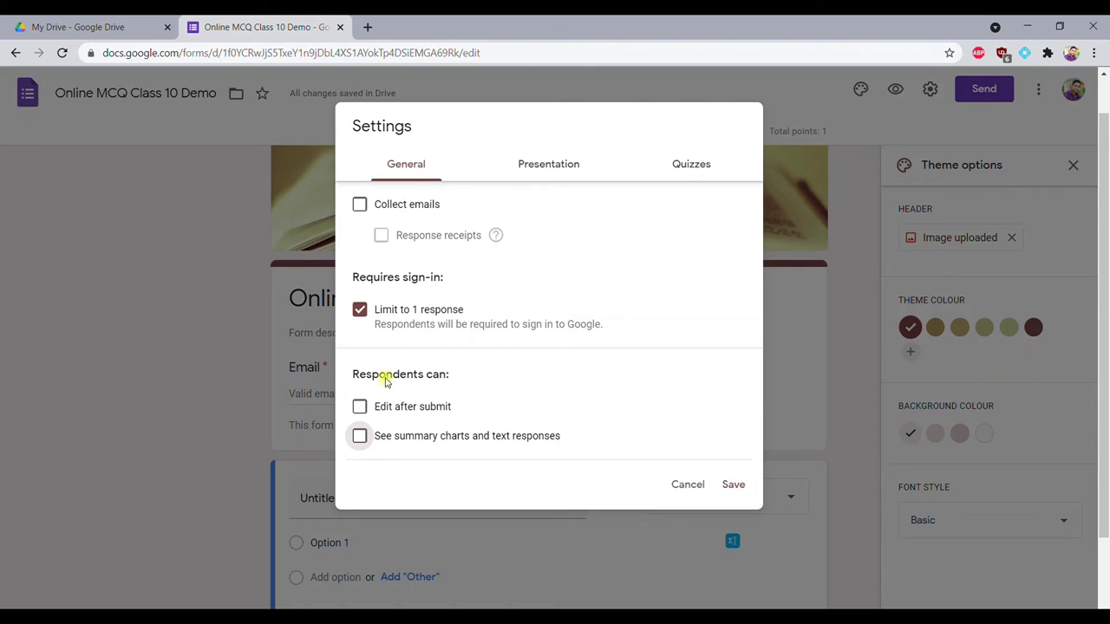
Turn off Limit to 1 response, turn on Show progress bar and Shuffle question order, and turn off Show link to submit another response
click(359, 311)
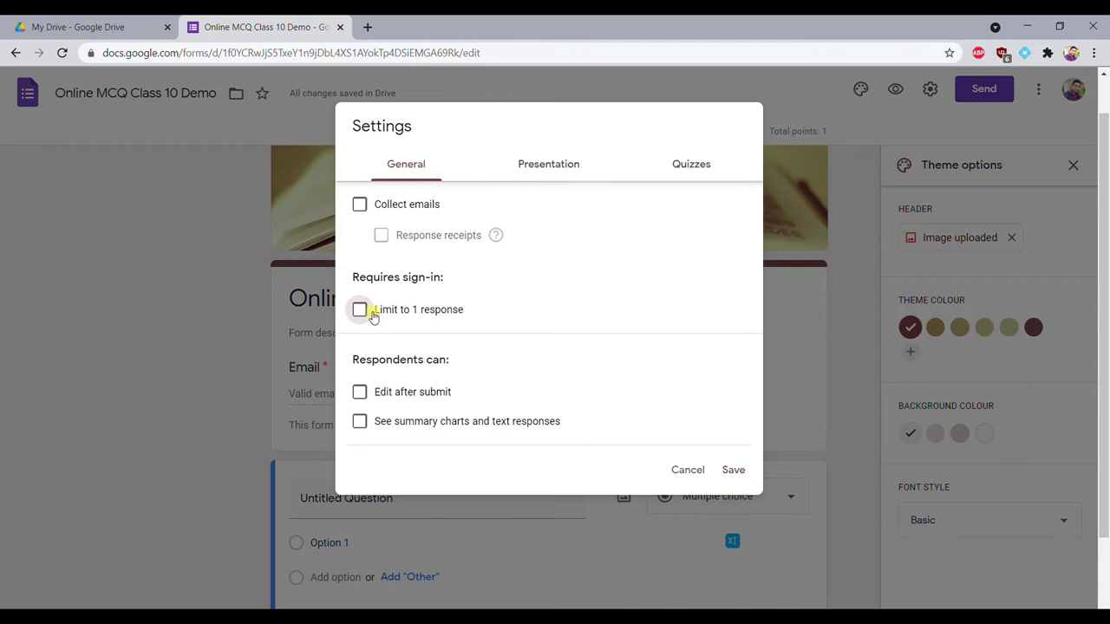
click(561, 164)
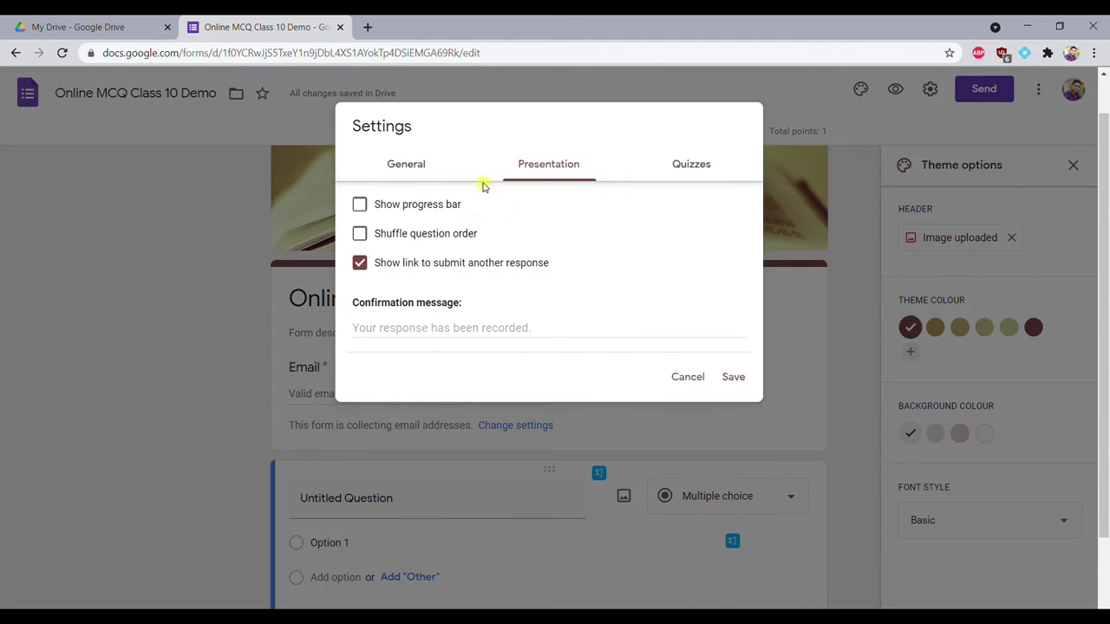
click(361, 206)
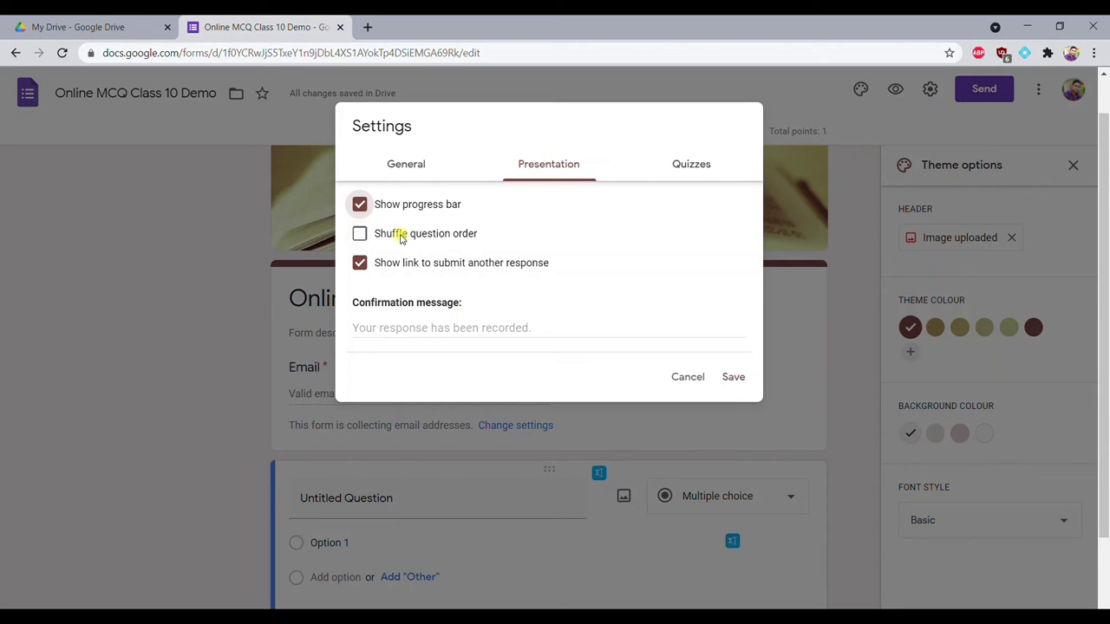
click(362, 231)
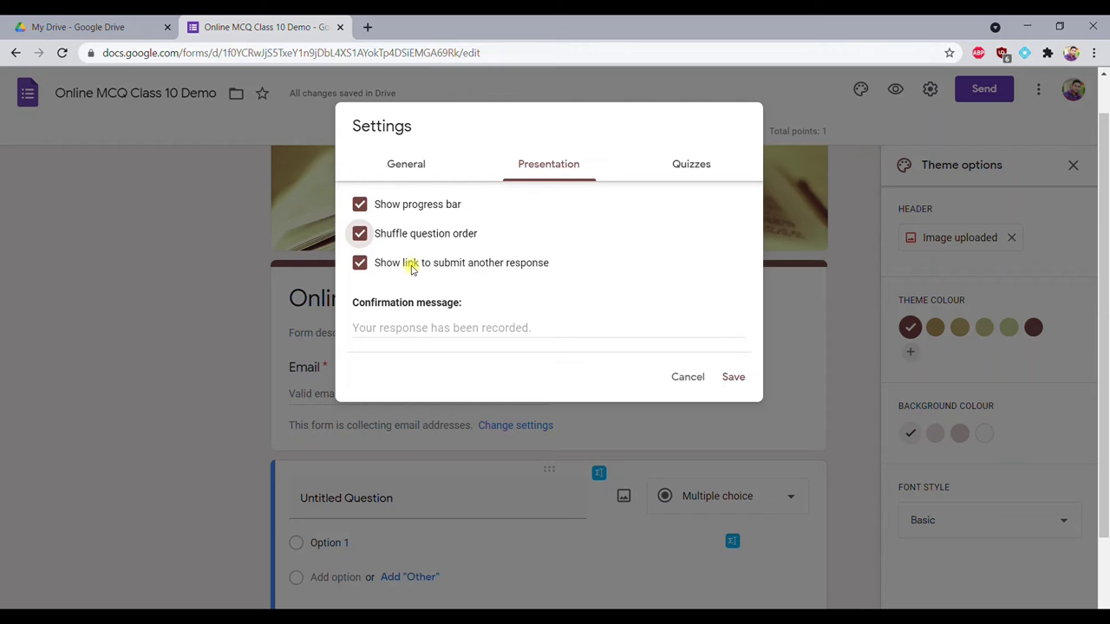
click(360, 263)
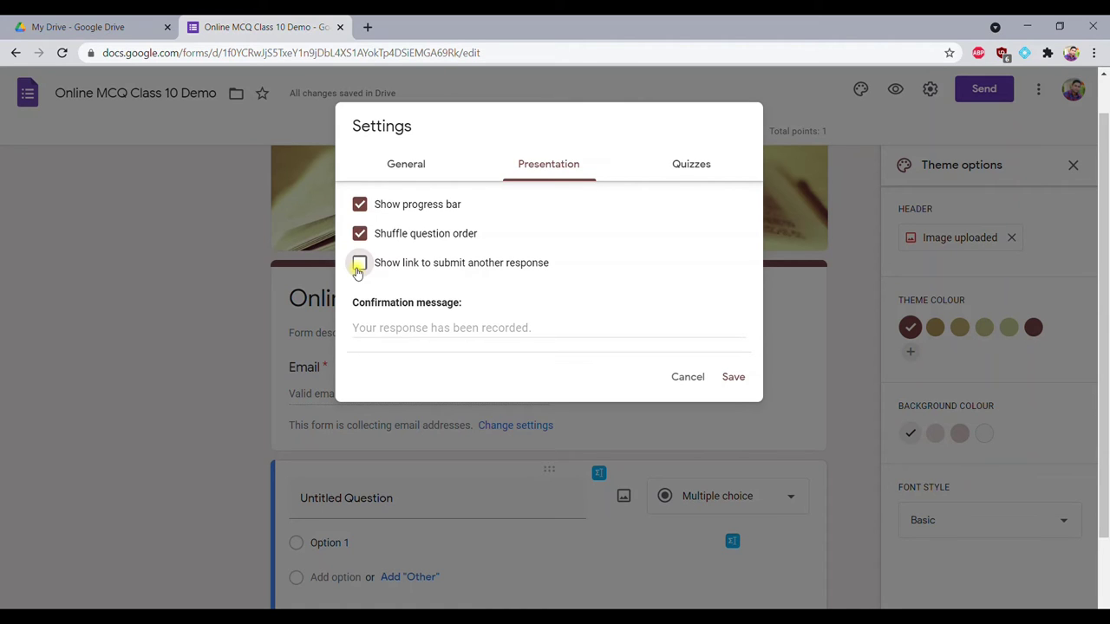
Set the form's confirmation message to "thank you are welcome"
click(408, 328)
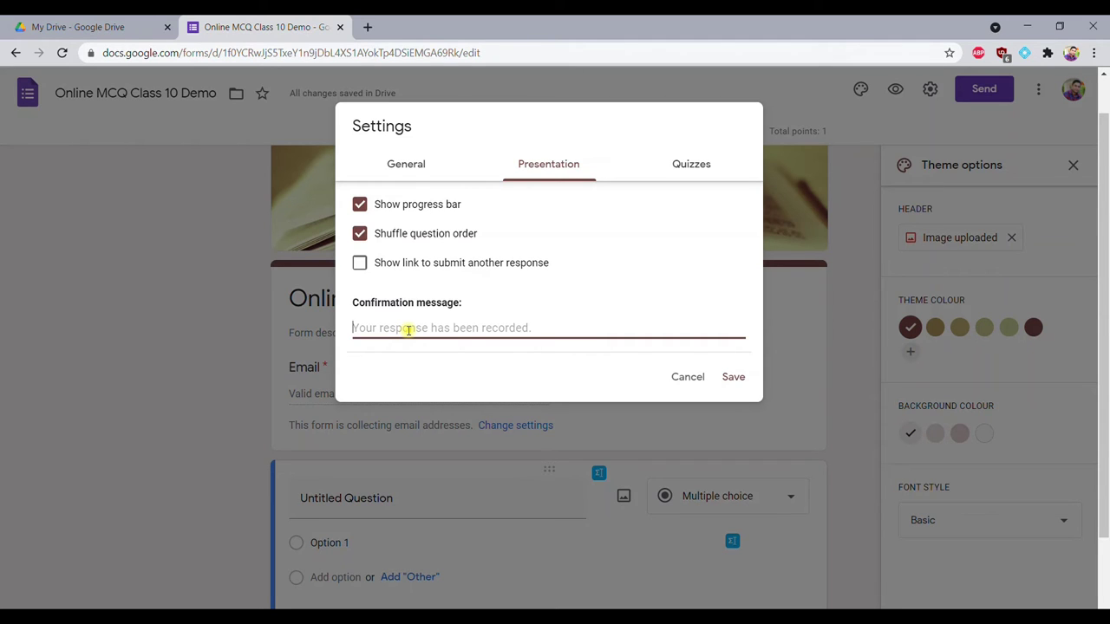
text(tha)
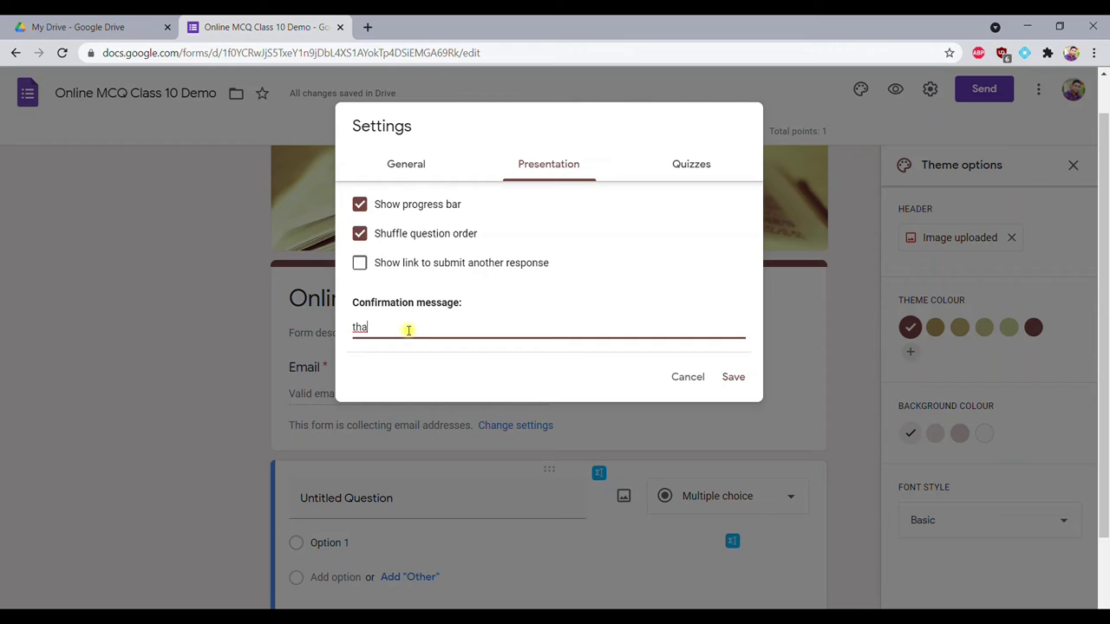
text(nk you you are  welcome)
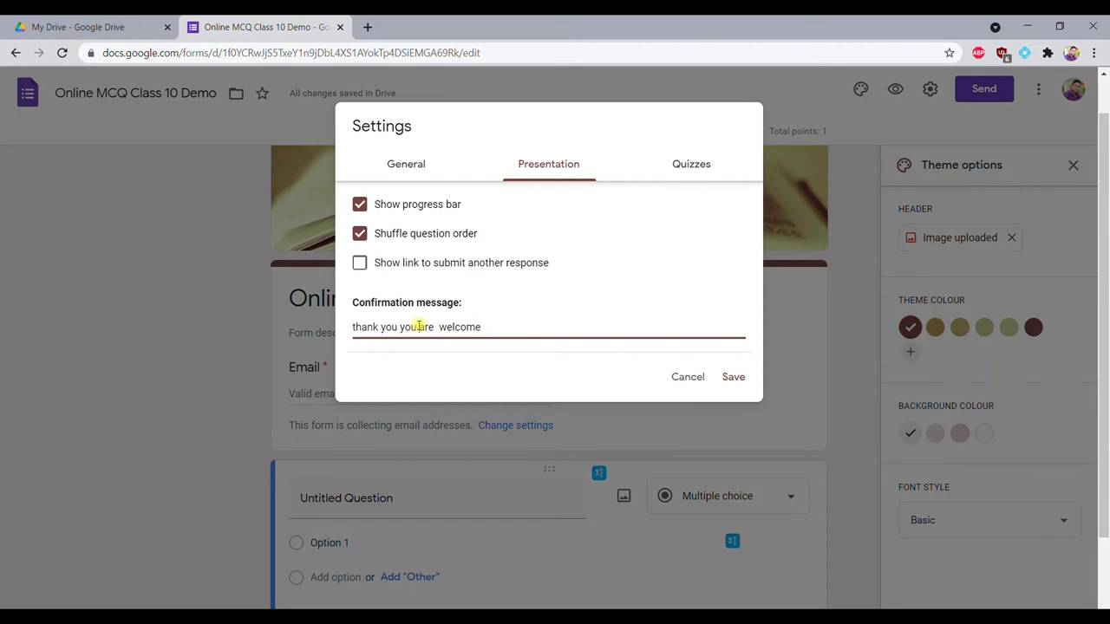
click(419, 326)
key(BackSpace)
key(BackSpace)
key(BackSpace)
key(BackSpace)
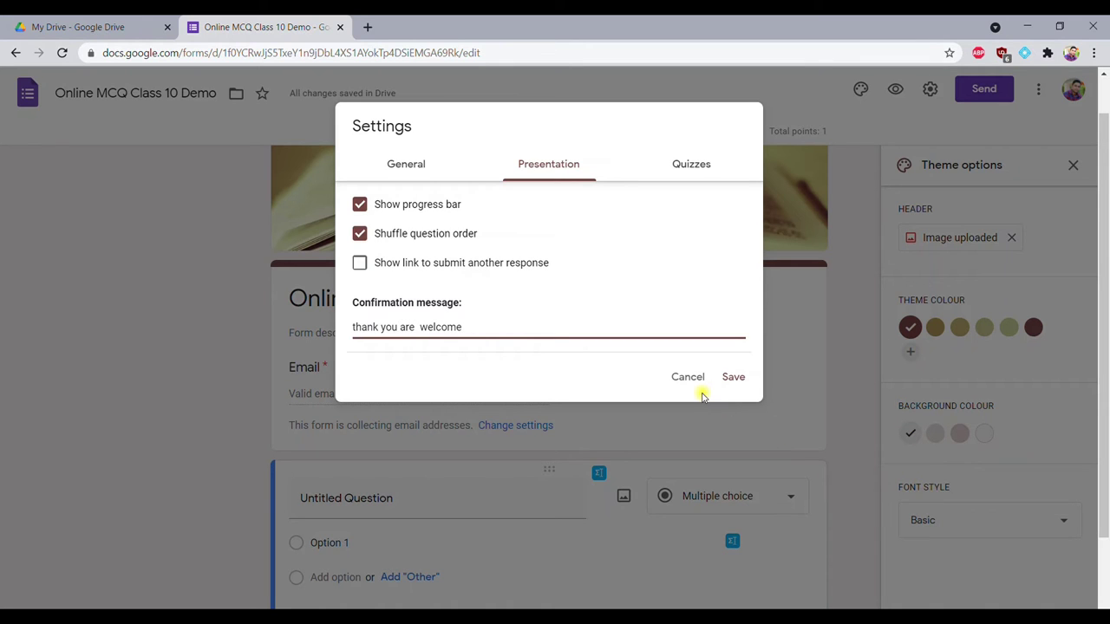
In the quiz settings, keep Make this a quiz on and set marks to release Later, after manual review
click(699, 163)
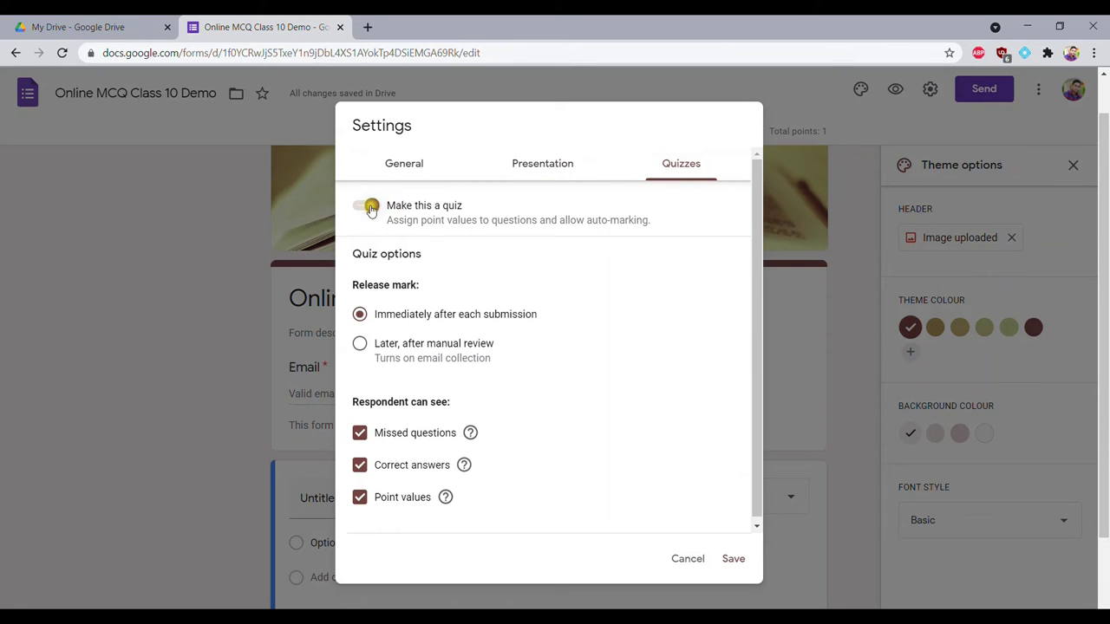
click(368, 207)
click(368, 207)
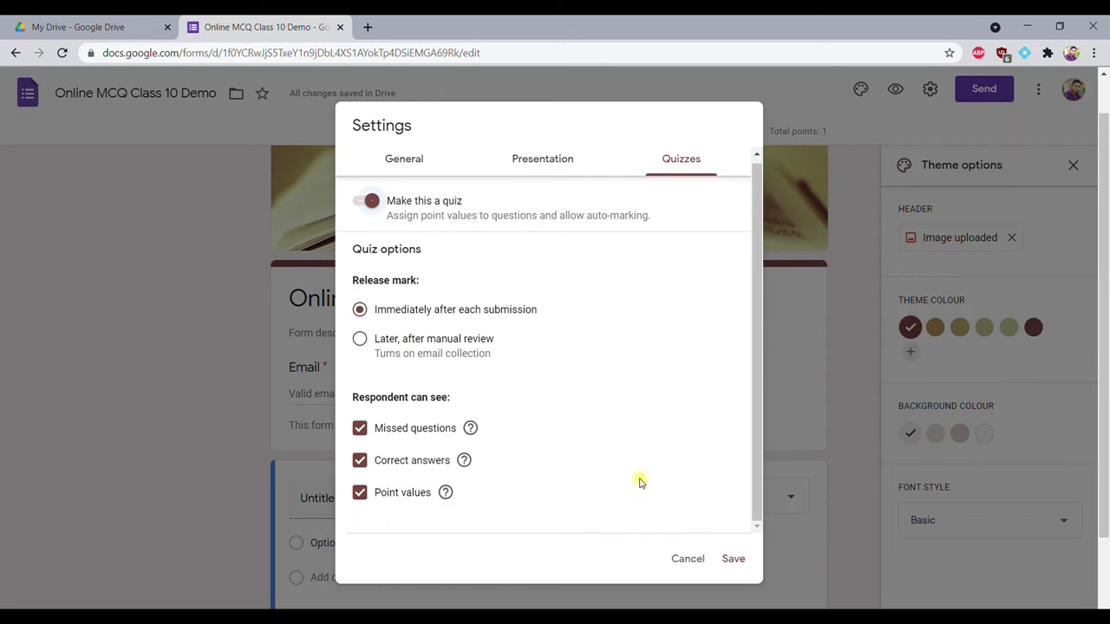
click(360, 338)
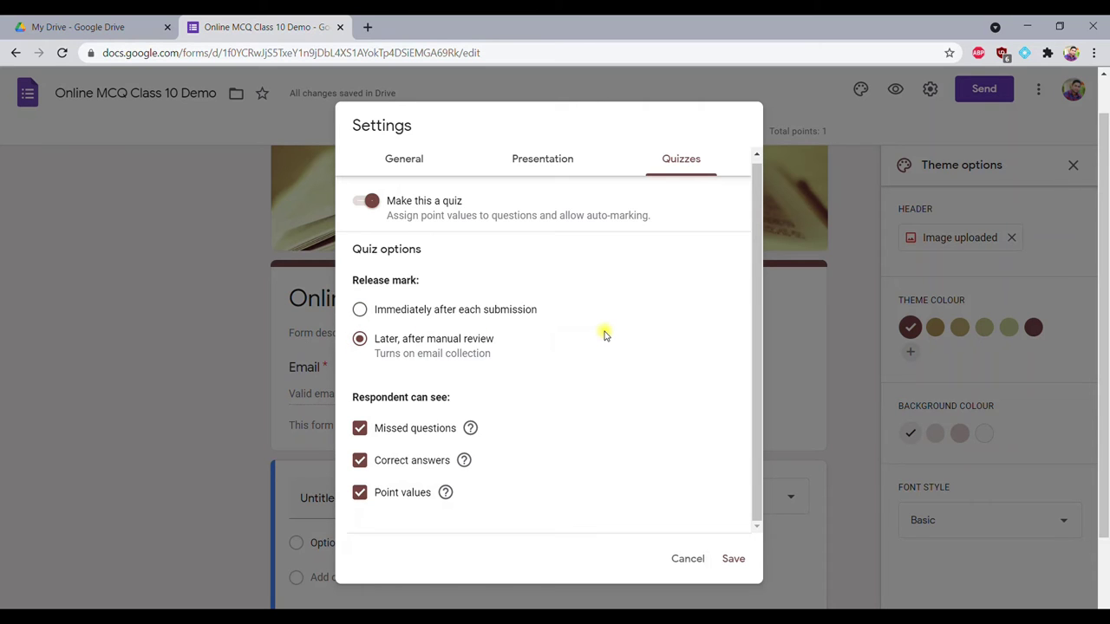
scroll(575, 381, down, 1)
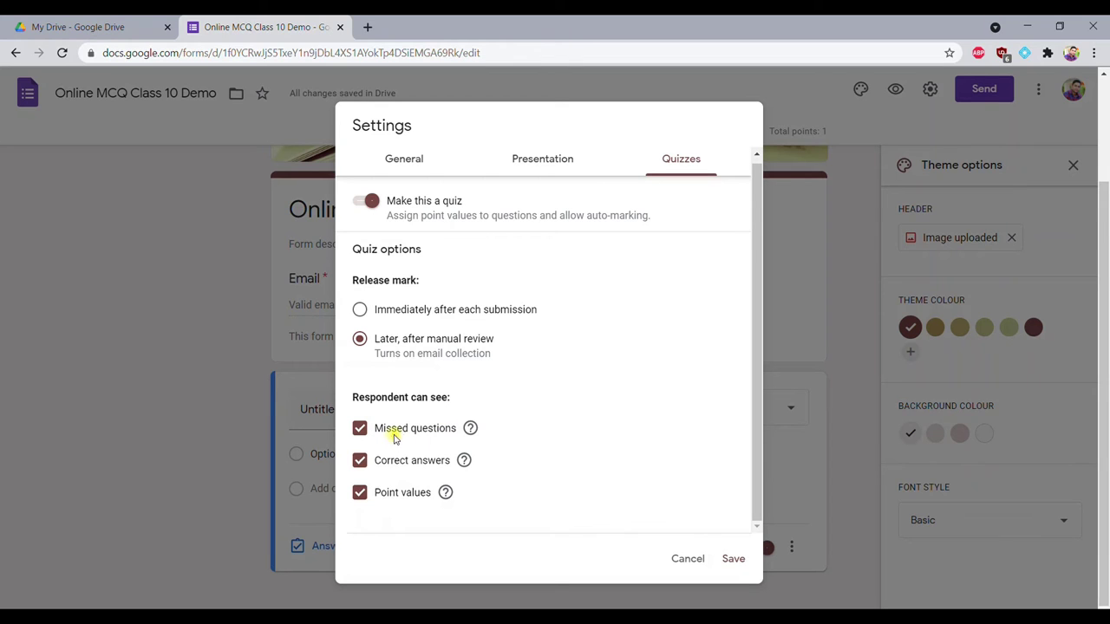
Hide Missed questions from respondents, keep Correct answers and Point values visible to them, and save the settings
click(357, 428)
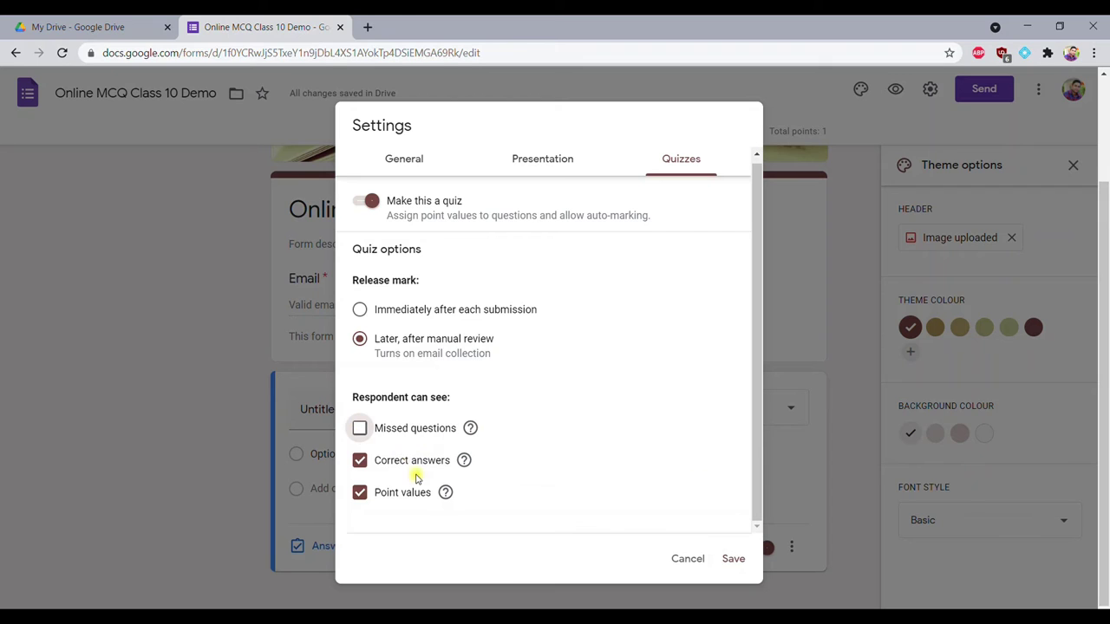
click(361, 464)
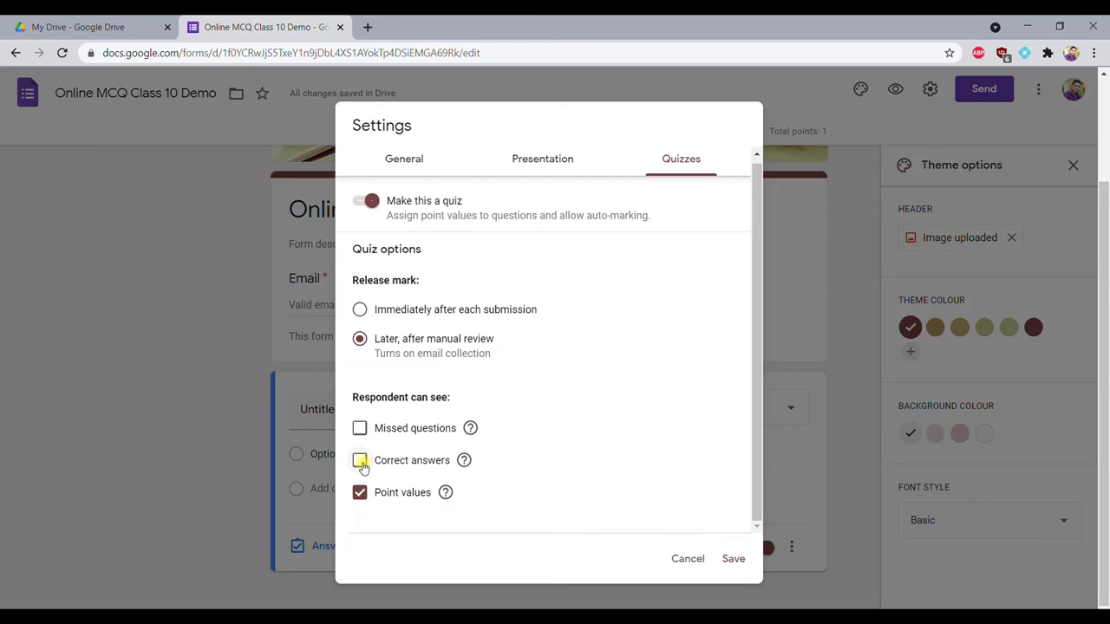
click(360, 464)
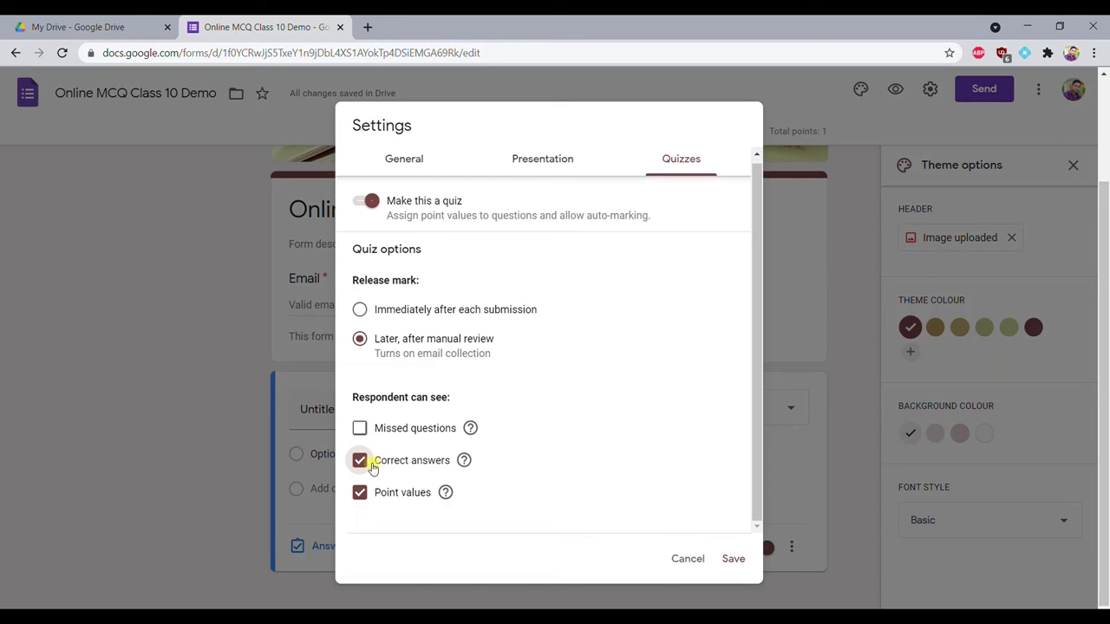
click(362, 465)
click(362, 464)
click(361, 494)
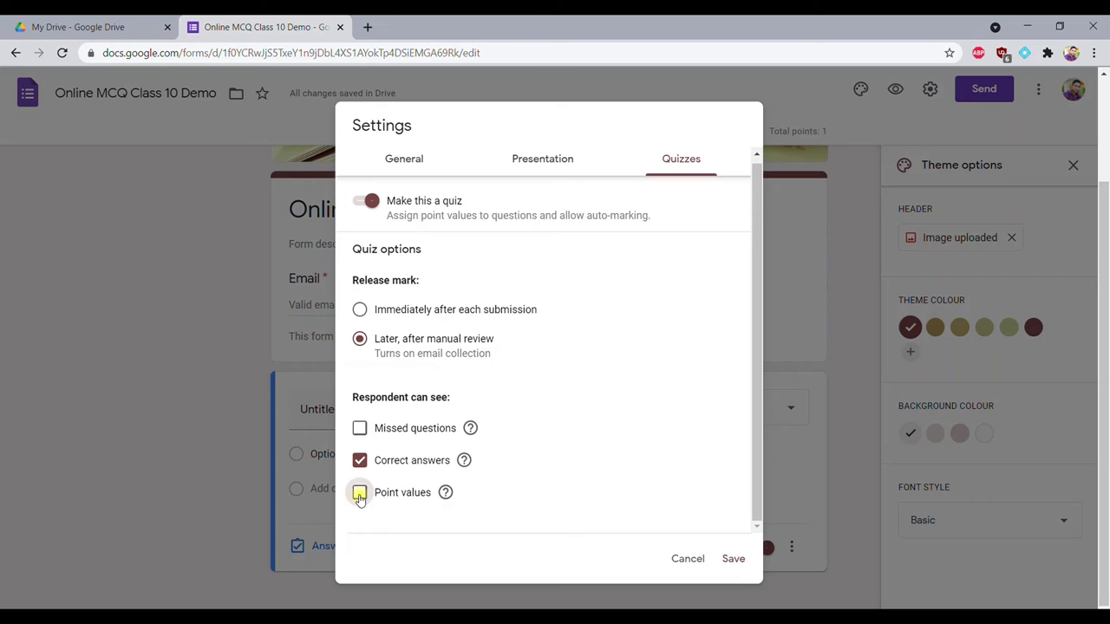
click(360, 494)
click(733, 559)
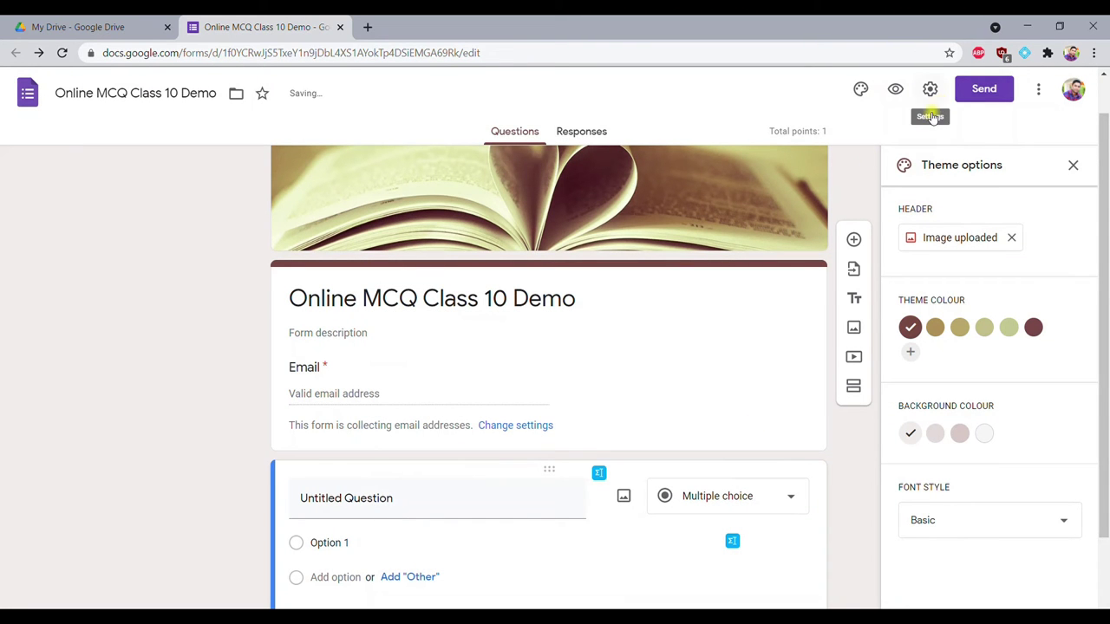
Look at the add-ons marketplace for Forms and the default settings in the form preferences, closing each
click(1041, 87)
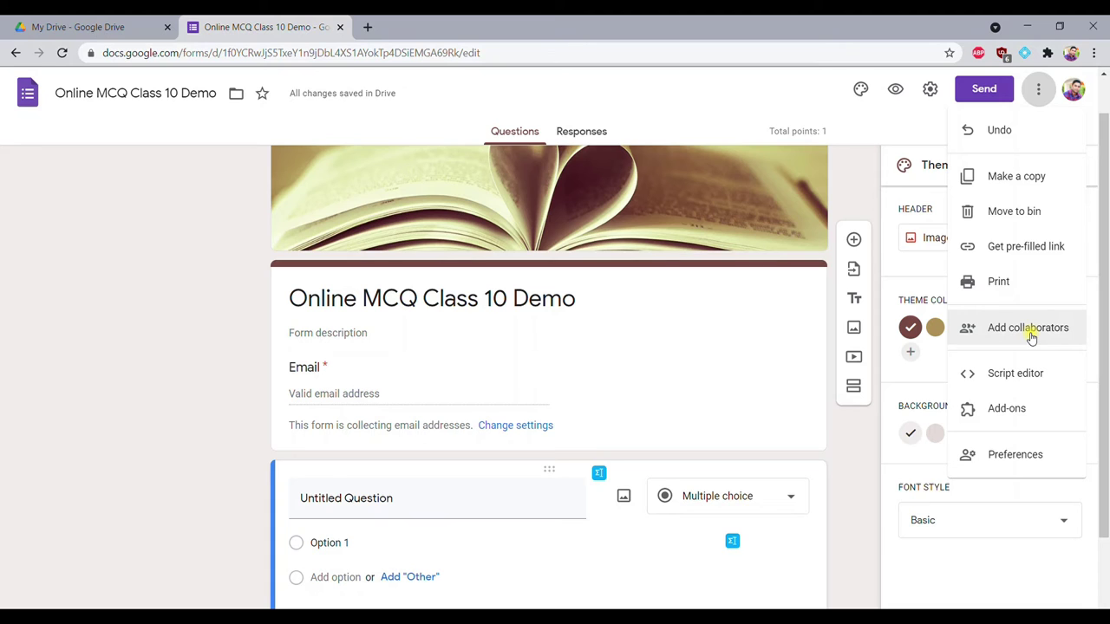
click(1025, 411)
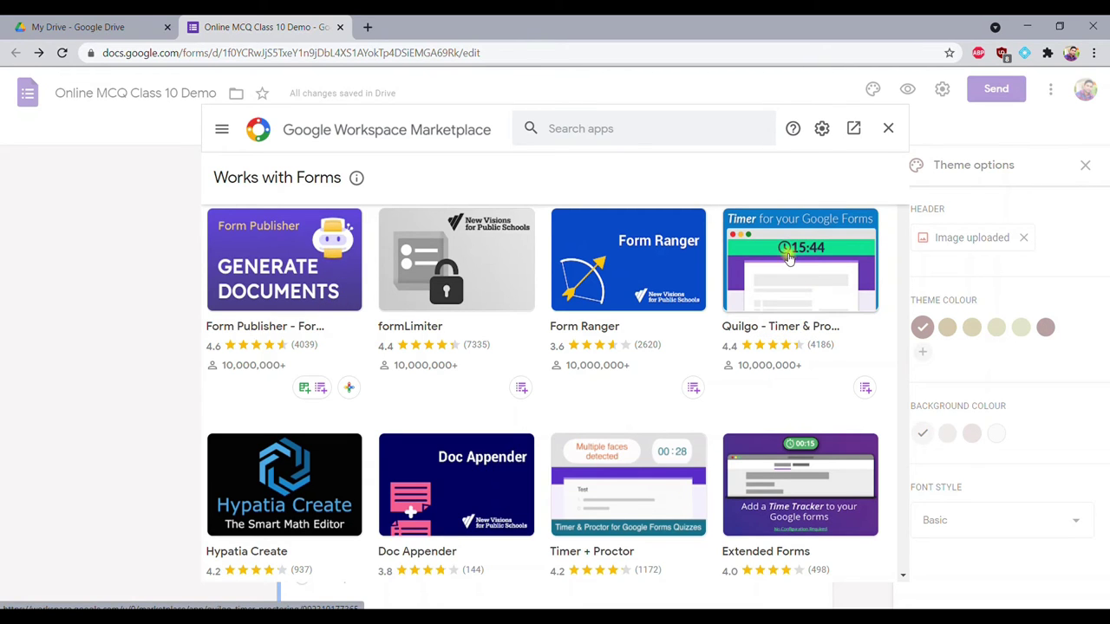
click(888, 129)
click(1038, 88)
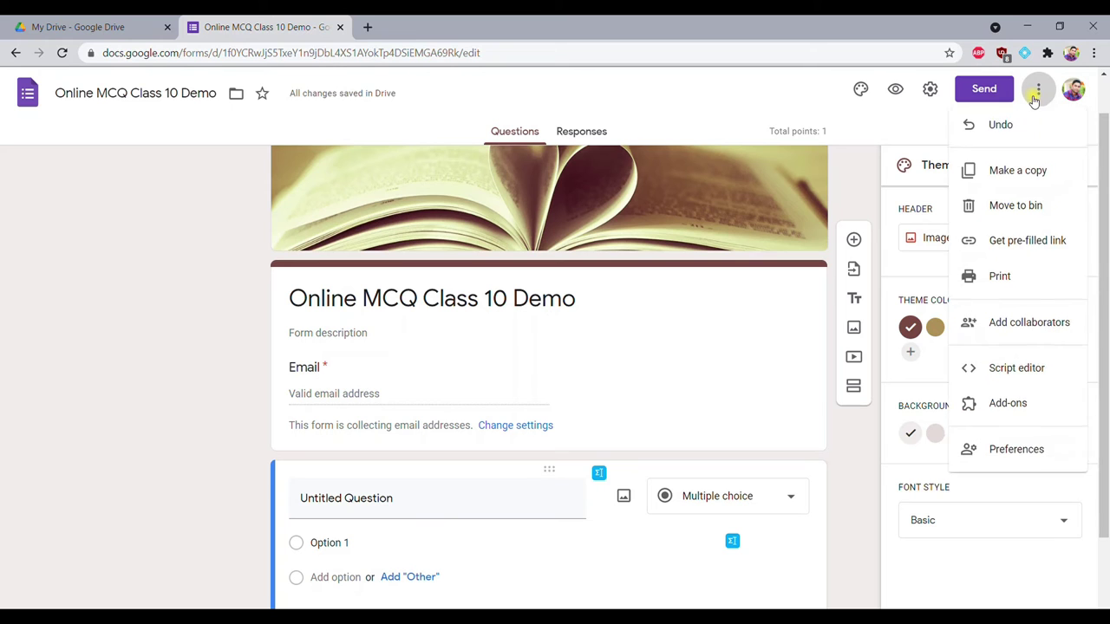
click(1006, 460)
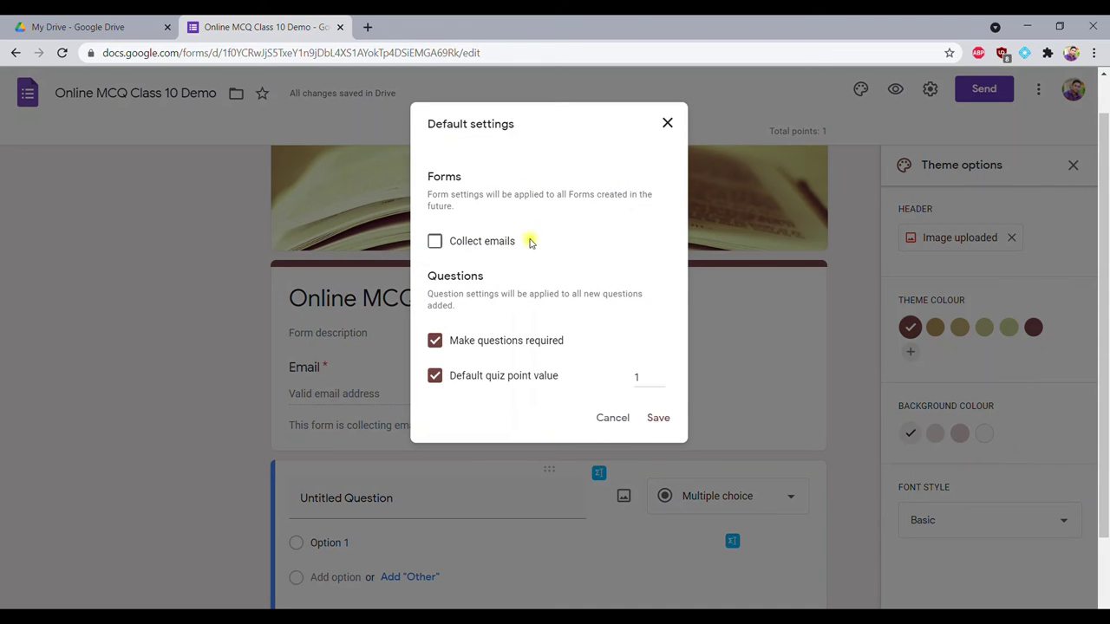
click(666, 123)
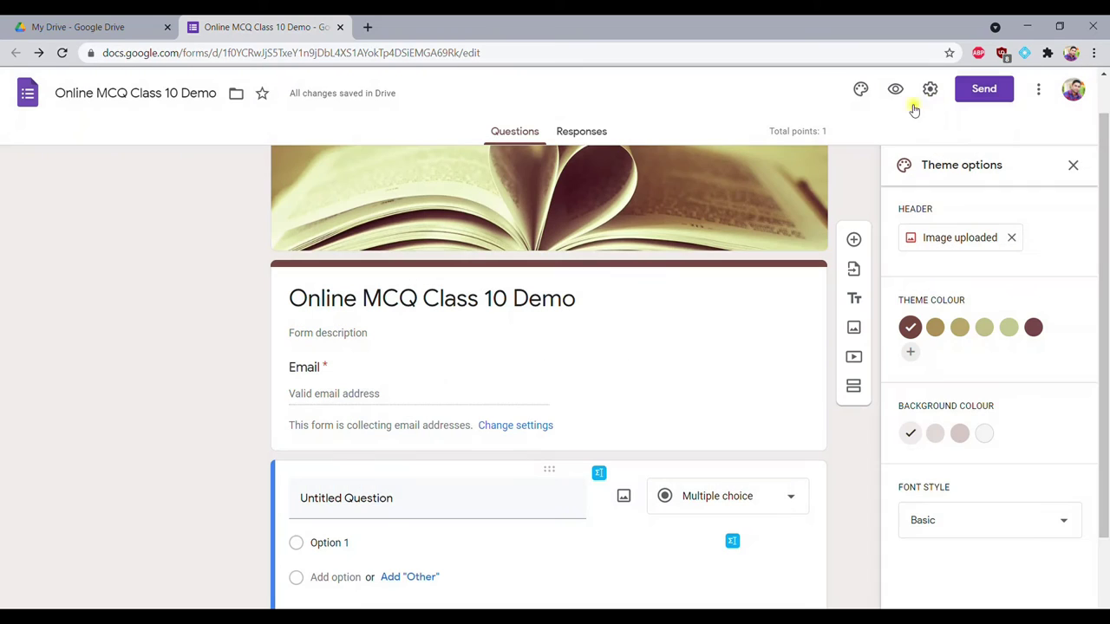
In the form preferences, turn on Collect emails for future forms and keep Make questions required on
click(1040, 90)
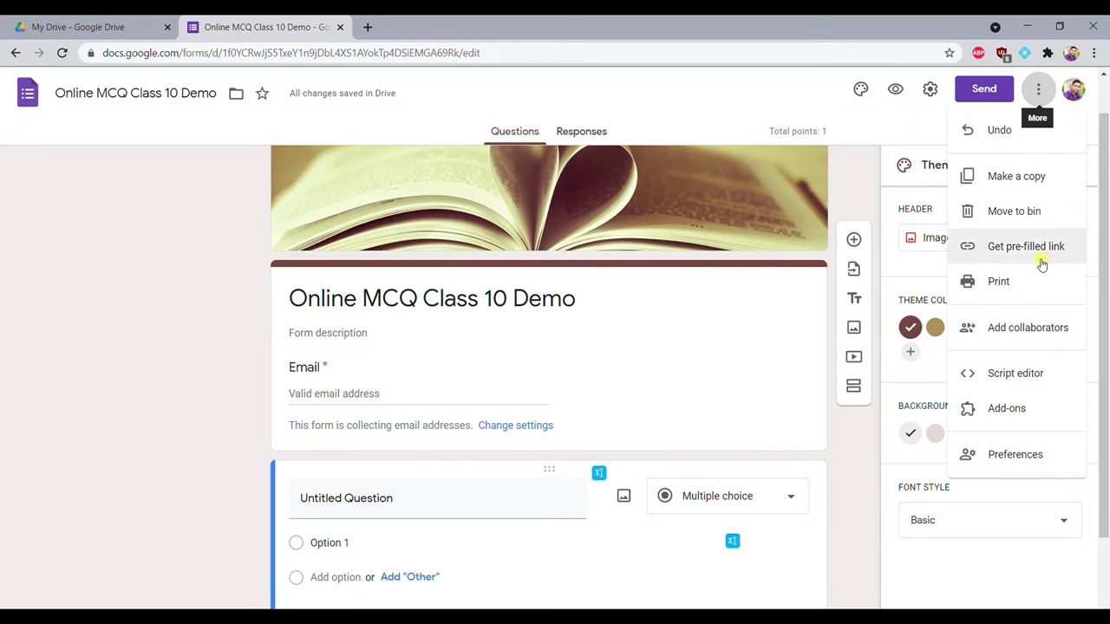
click(1014, 456)
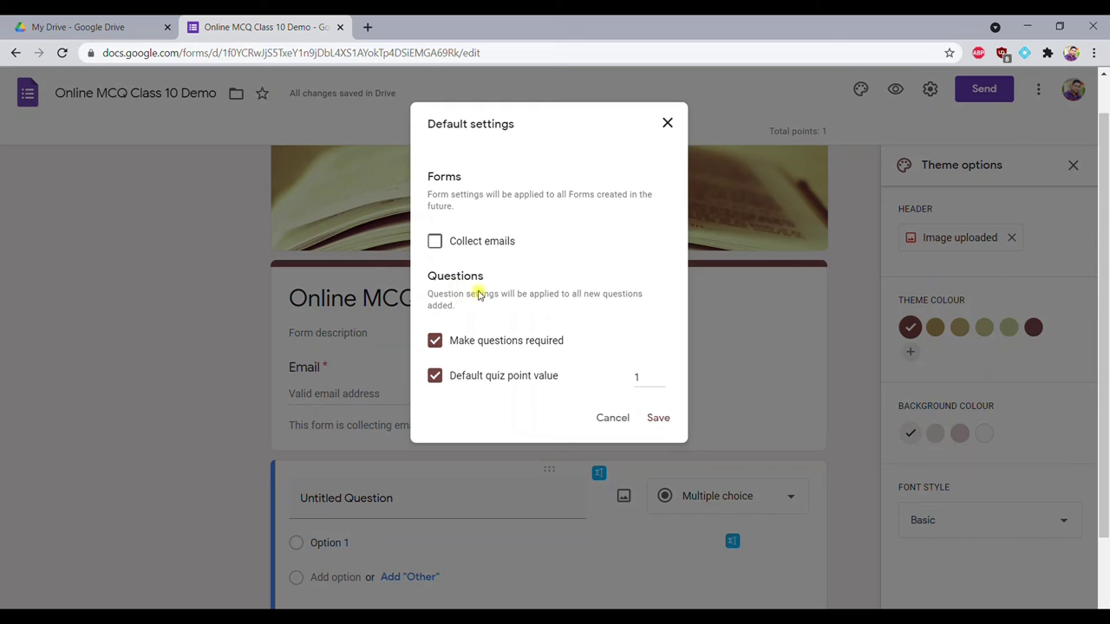
click(434, 242)
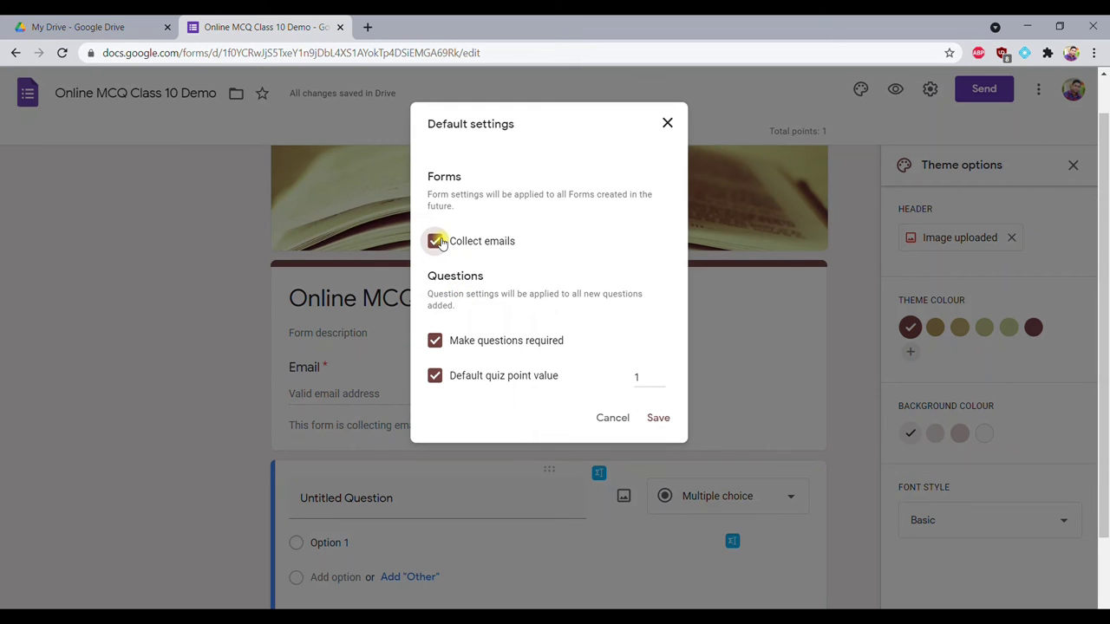
click(434, 242)
click(434, 242)
click(435, 341)
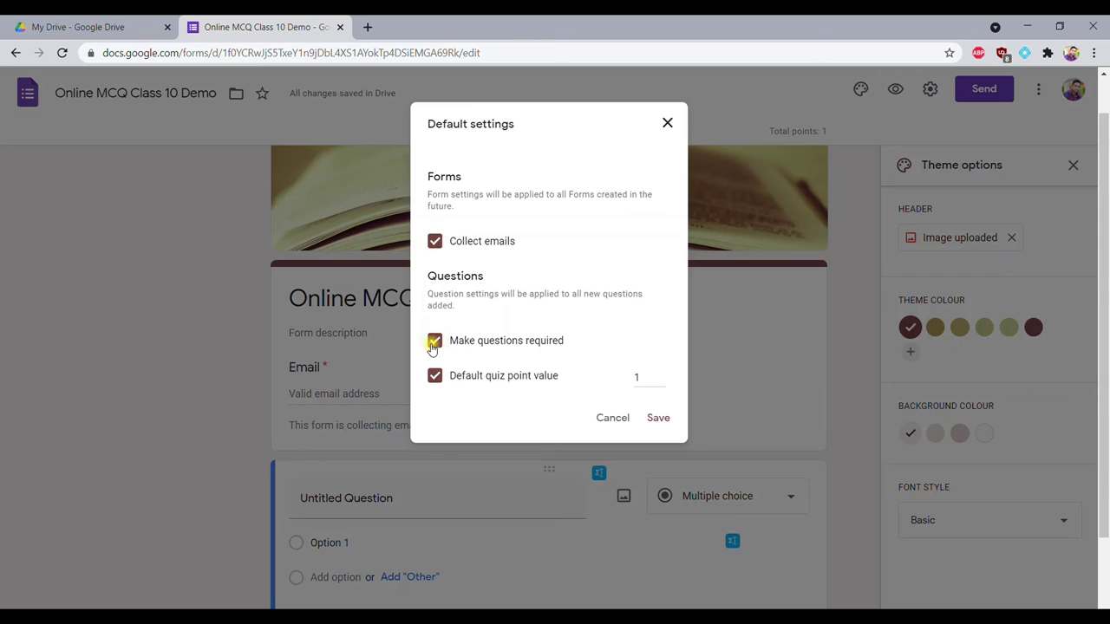
click(434, 341)
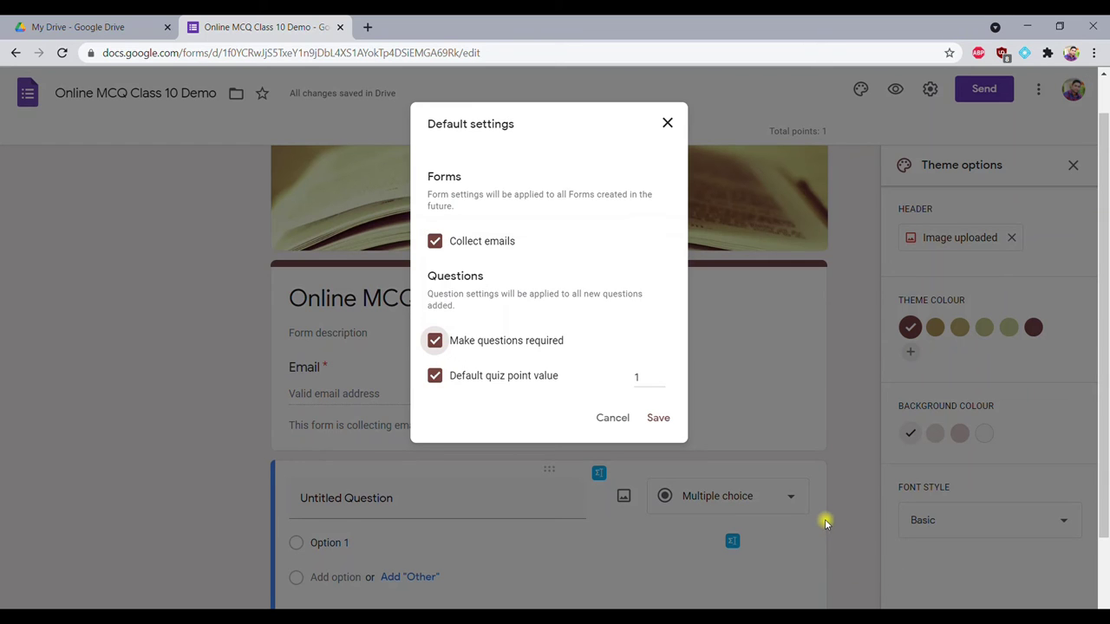
Keep Default quiz point value on, set it to 1, and save the default settings
click(435, 377)
click(434, 376)
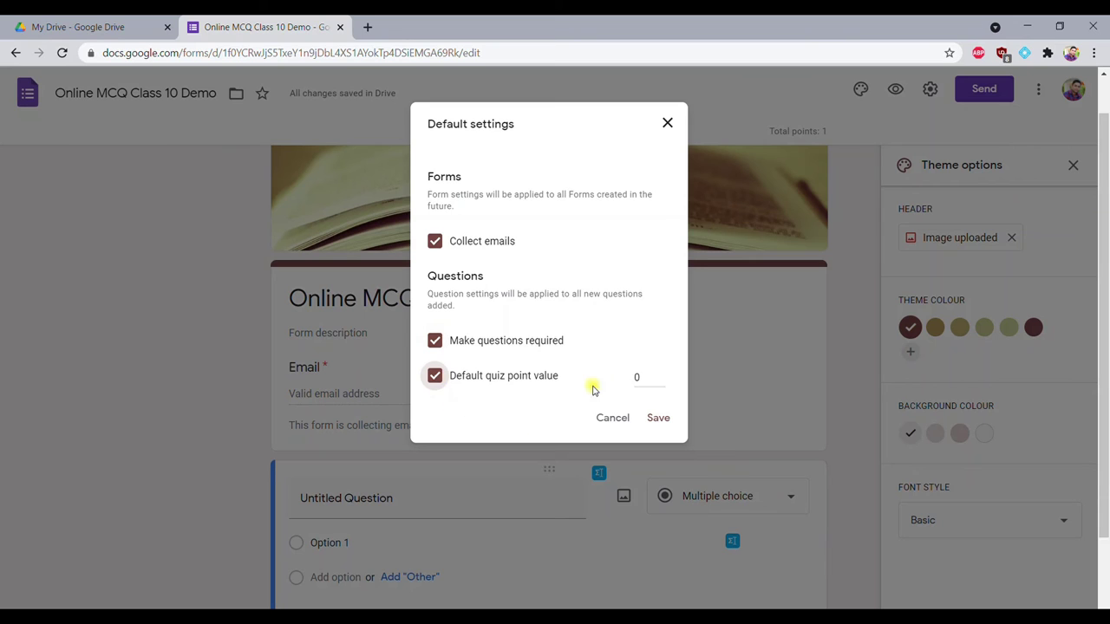
click(656, 376)
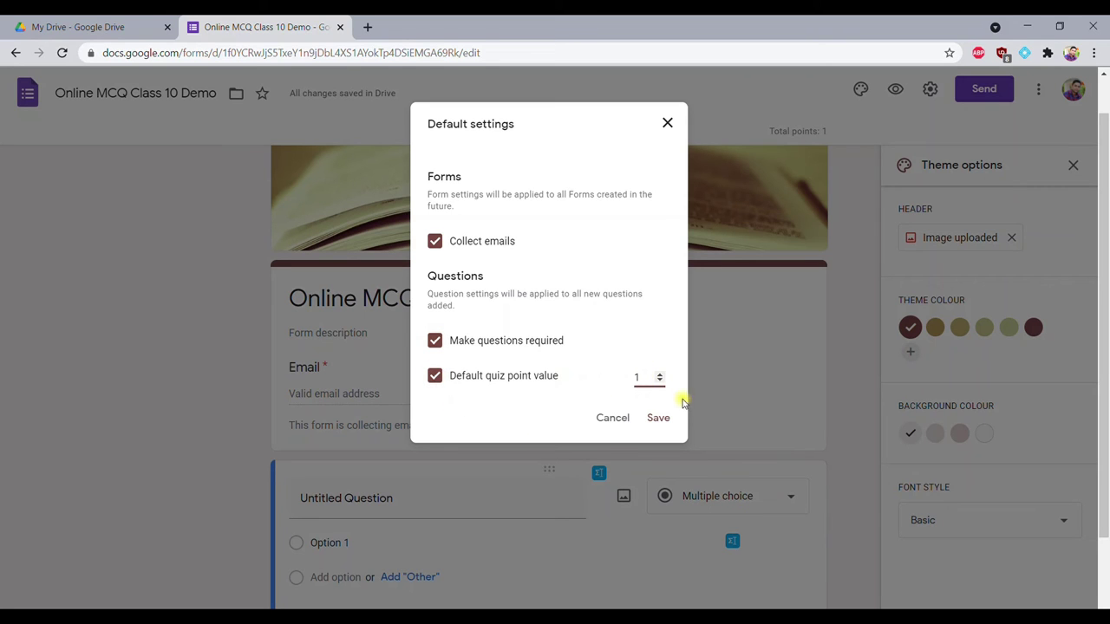
click(661, 375)
click(663, 421)
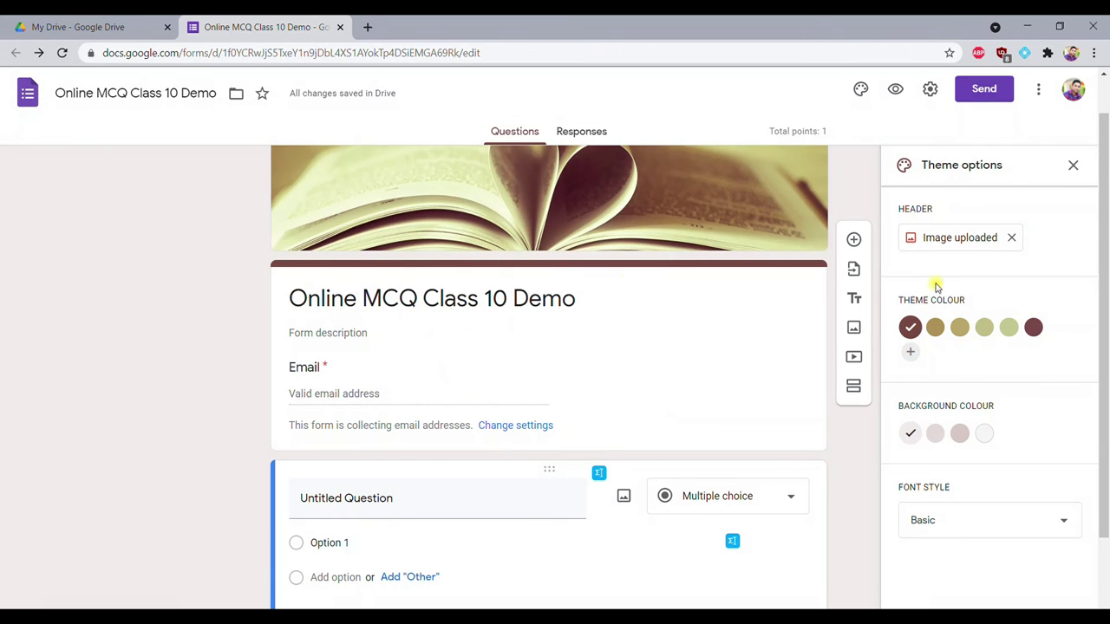
Turn off Collect emails in this form's general settings and save
scroll(410, 429, down, 1)
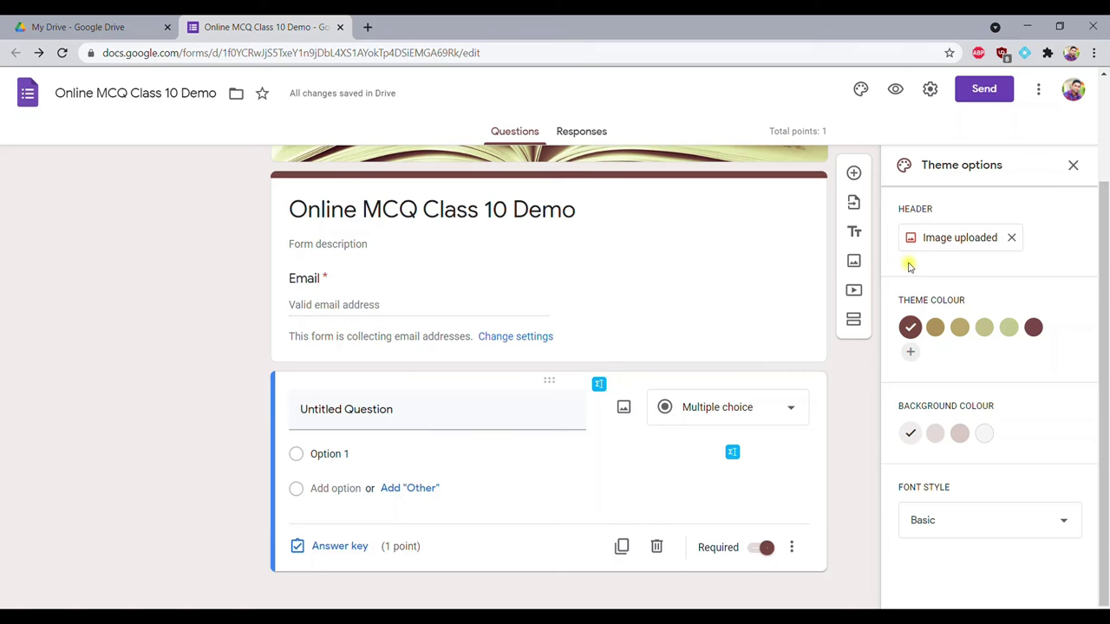
scroll(907, 262, up, 1)
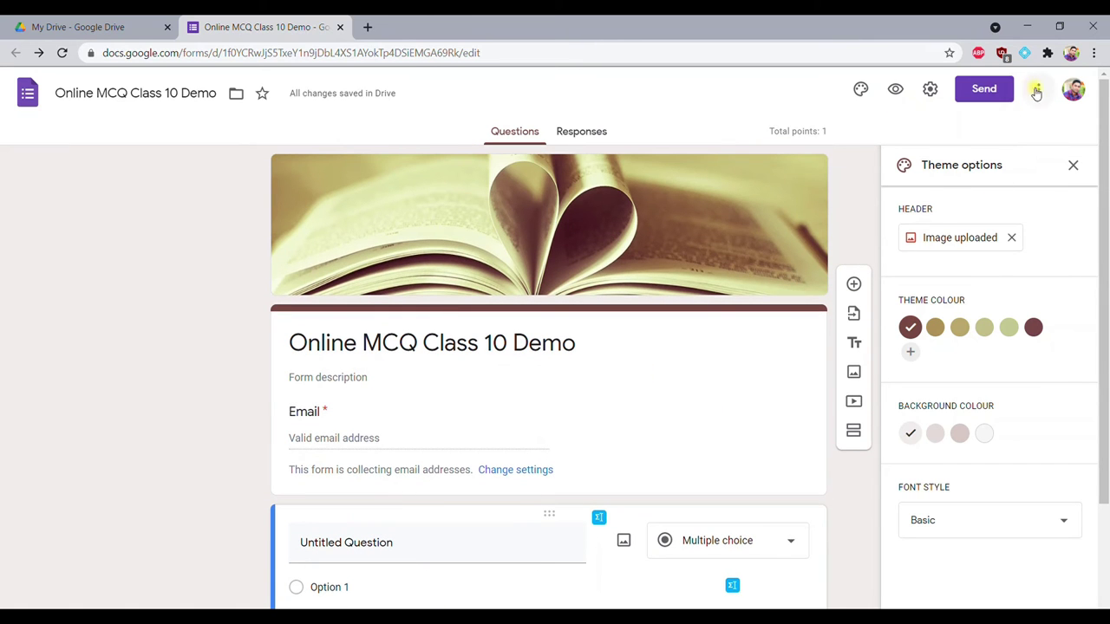
click(930, 89)
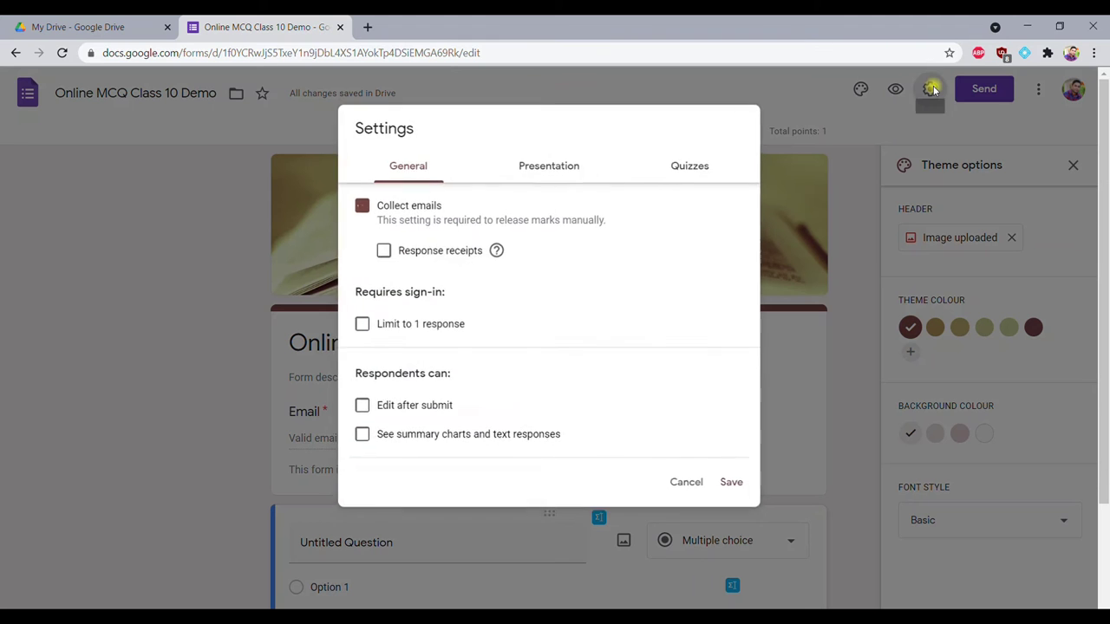
click(364, 205)
click(732, 485)
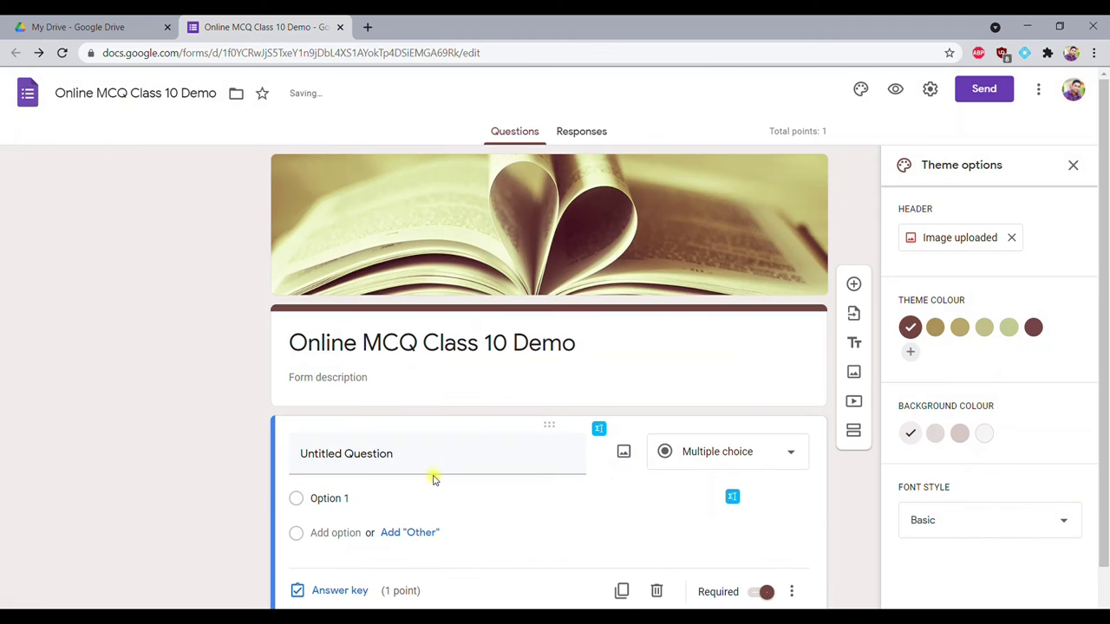
Enter "FM" as the form description beneath the quiz title
scroll(425, 434, down, 1)
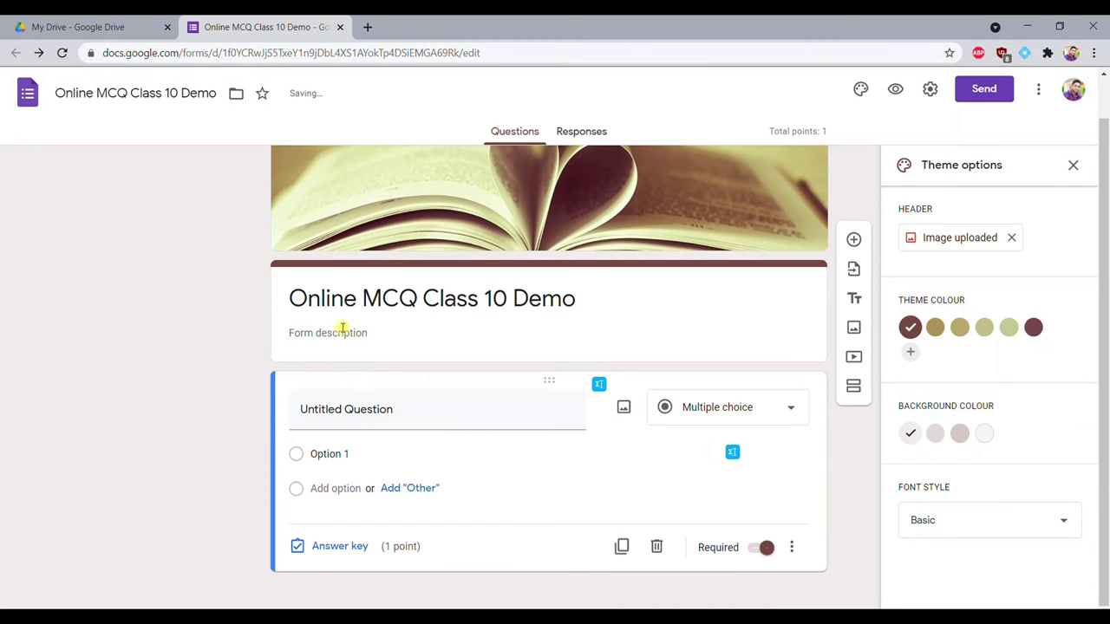
click(343, 334)
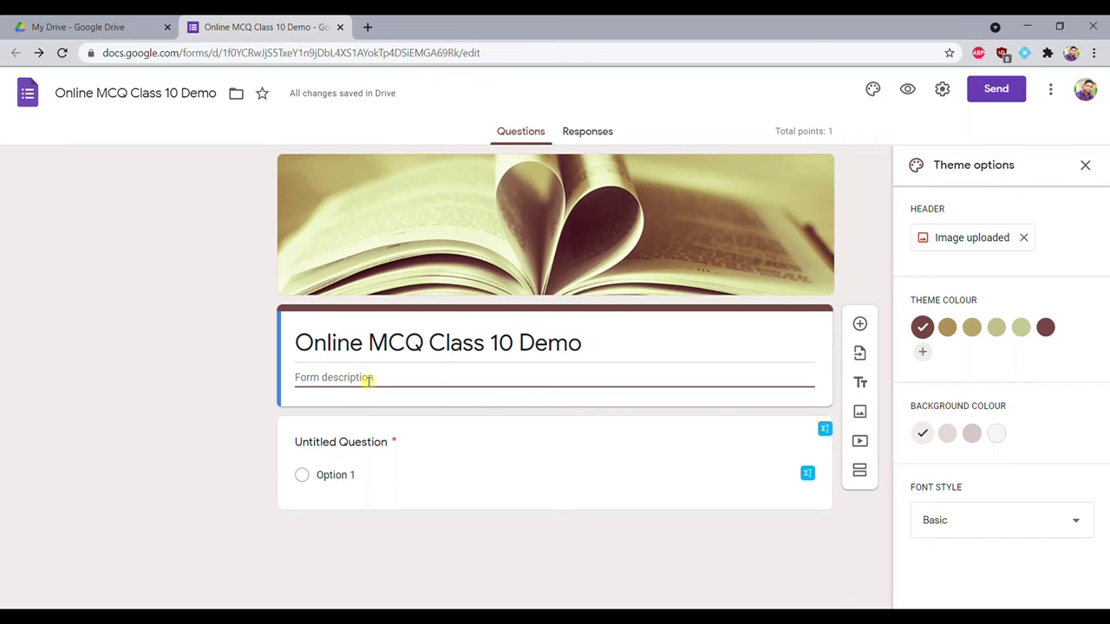
text(FM)
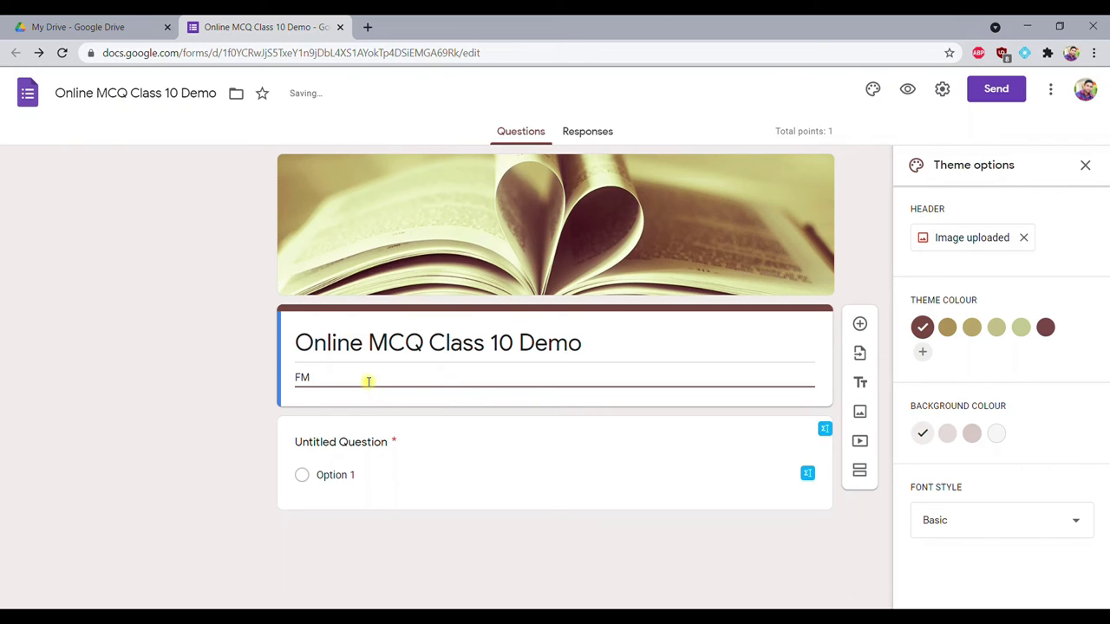
click(186, 368)
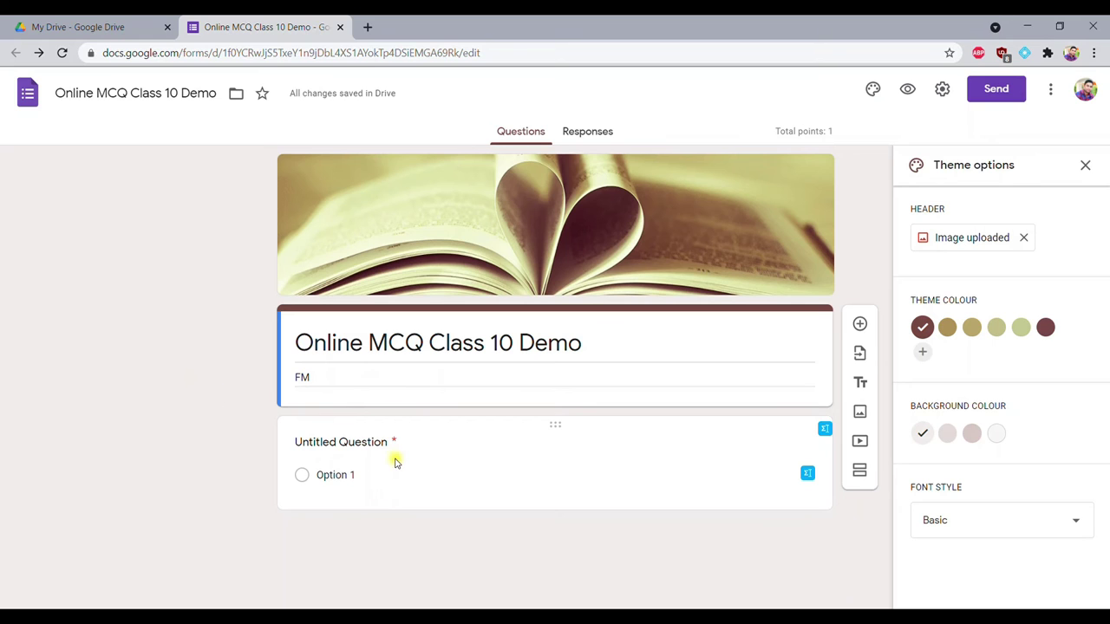
Enter "what is the value of g?" as the text of the untitled first question
click(336, 448)
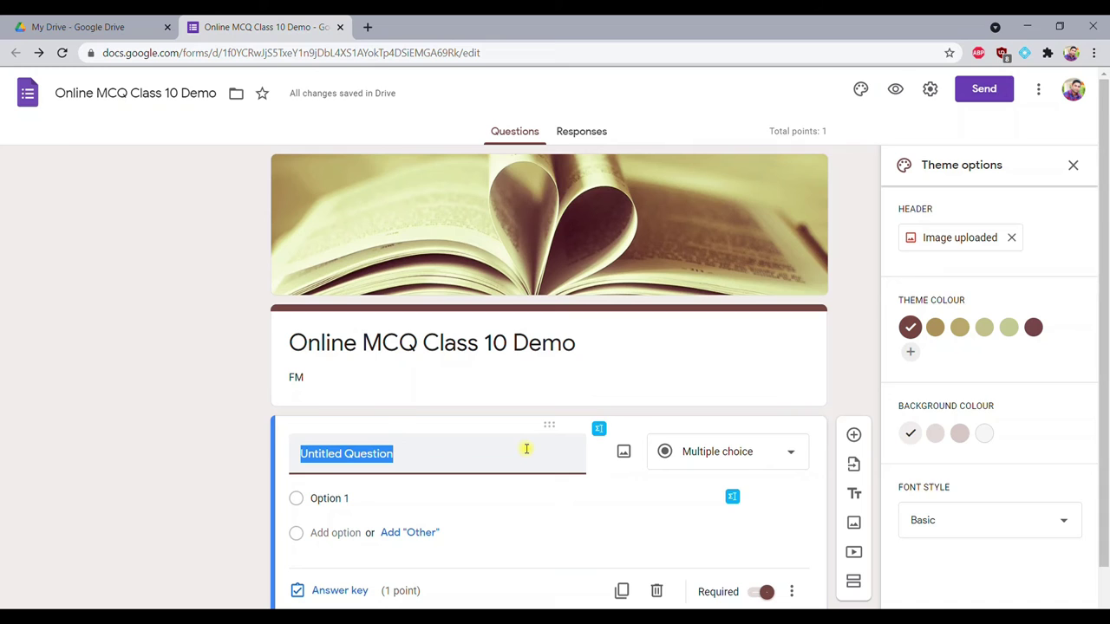
text(w)
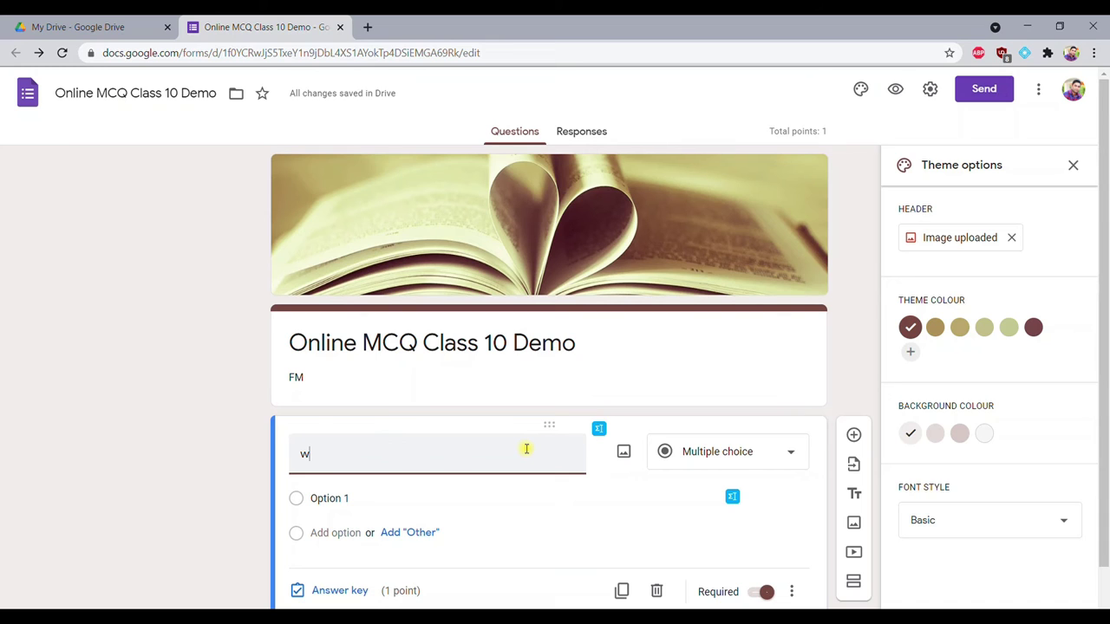
text(hat )
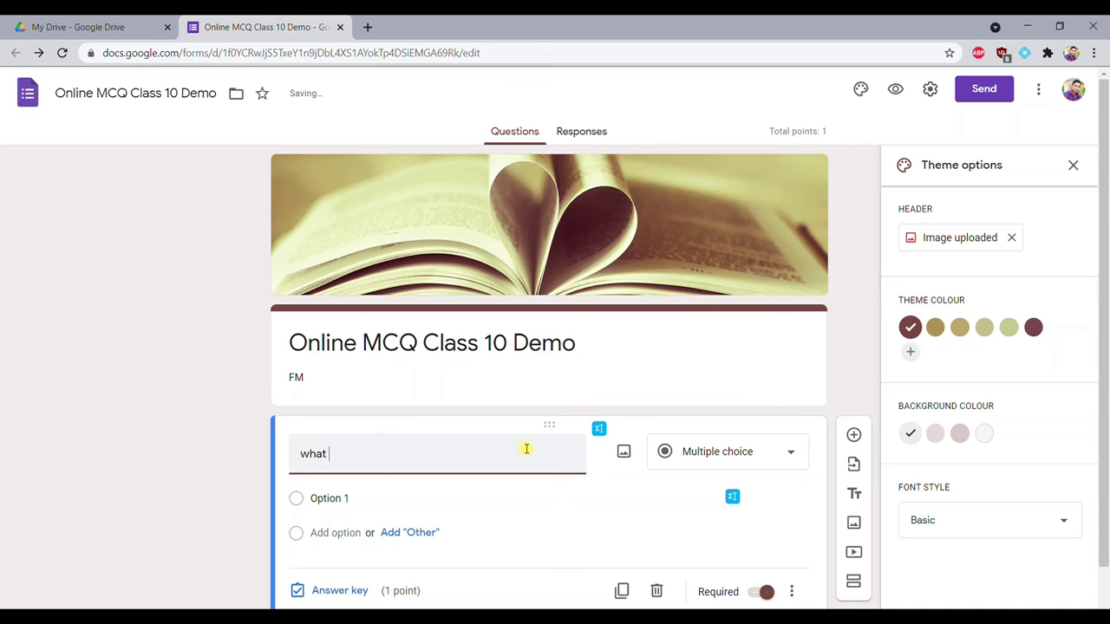
text(is the value )
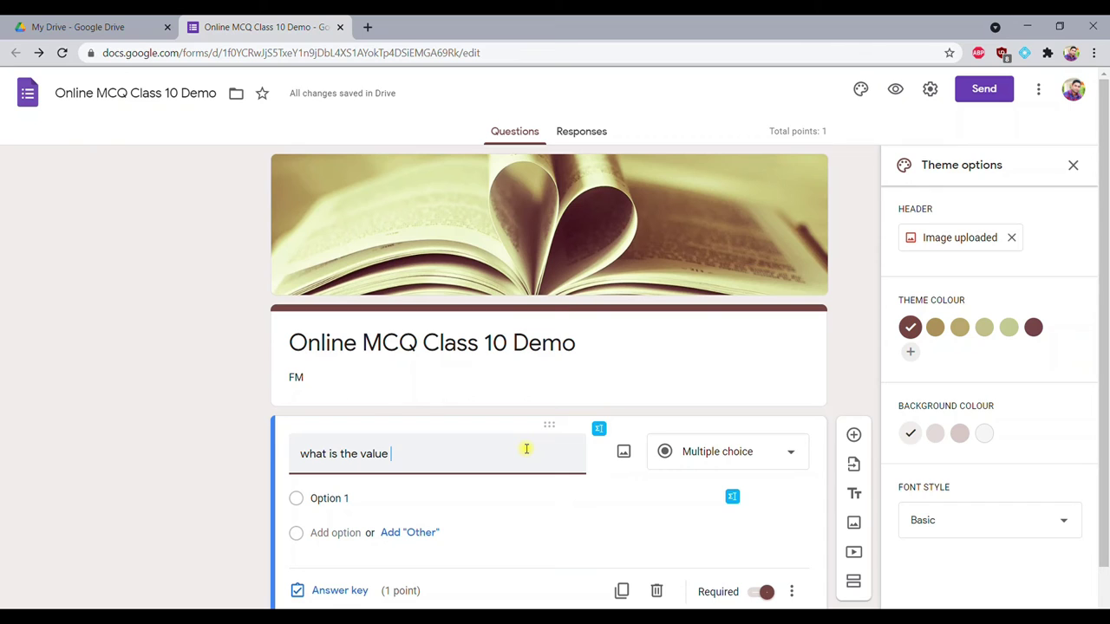
text(of g)
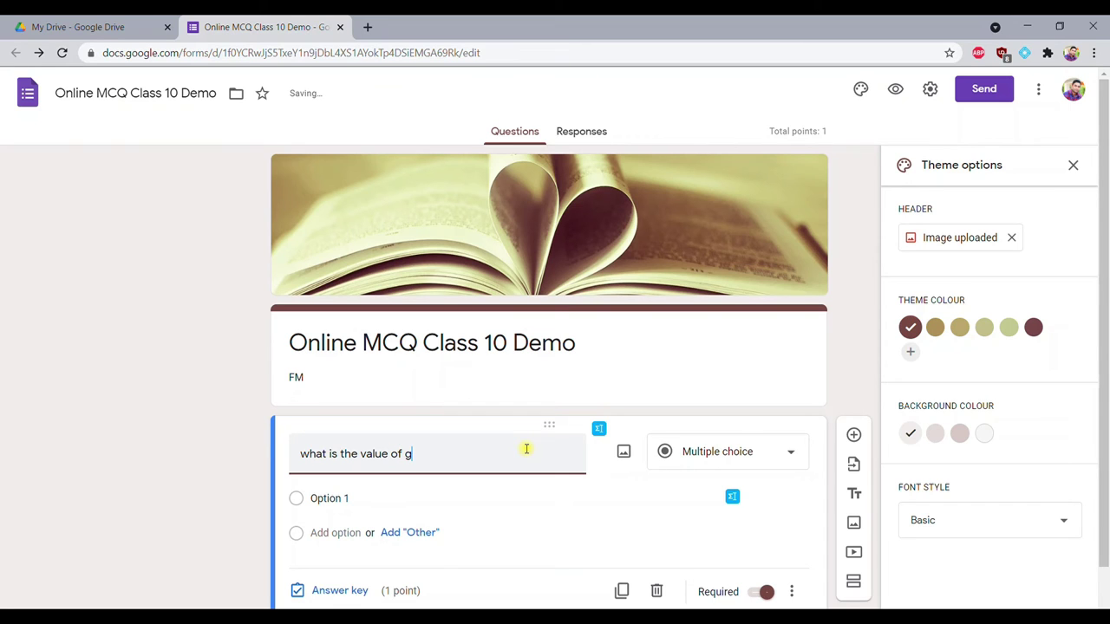
text(?)
click(507, 530)
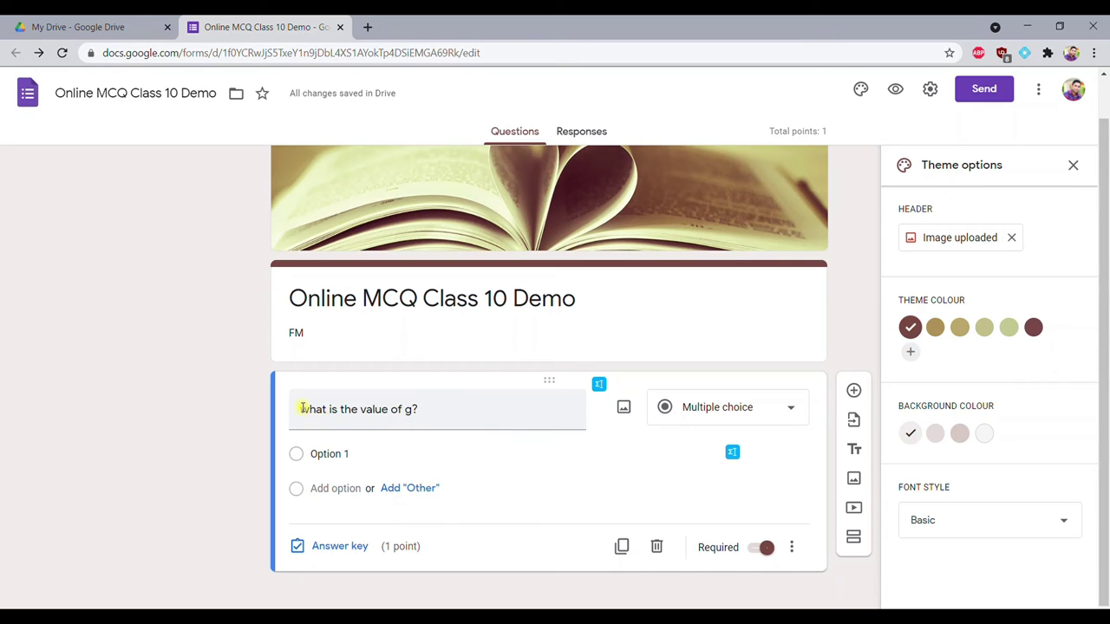
Replace the first question's text with "The value of g is"
drag(302, 407, 408, 409)
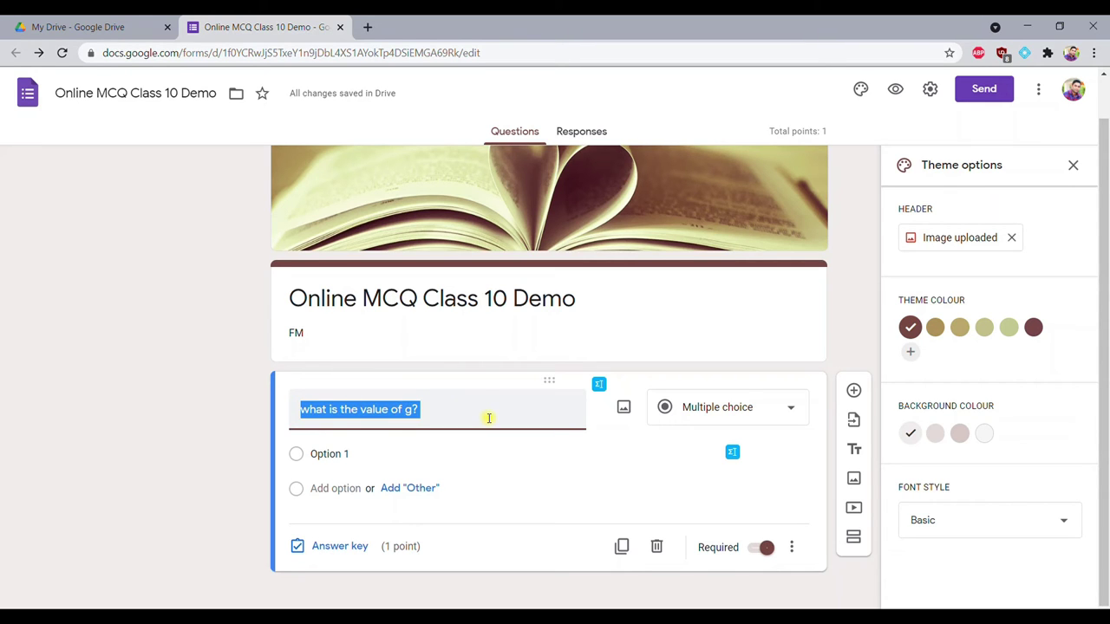
text(The )
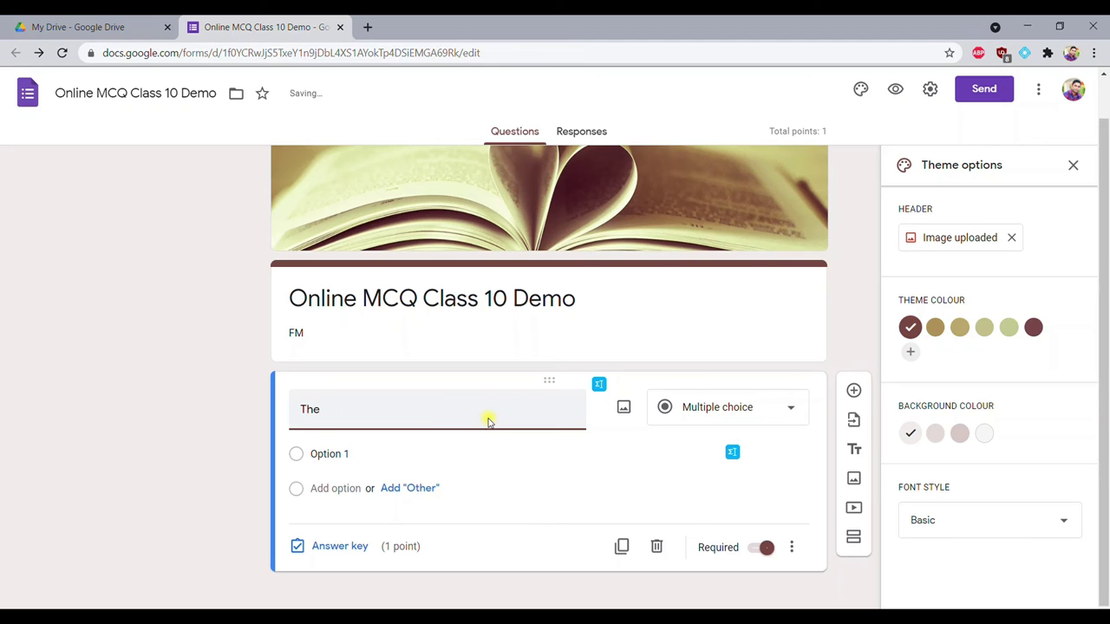
text(value of g is)
Fill in three answer options for the first question: 9.8, 9.4 and 9.5
click(512, 453)
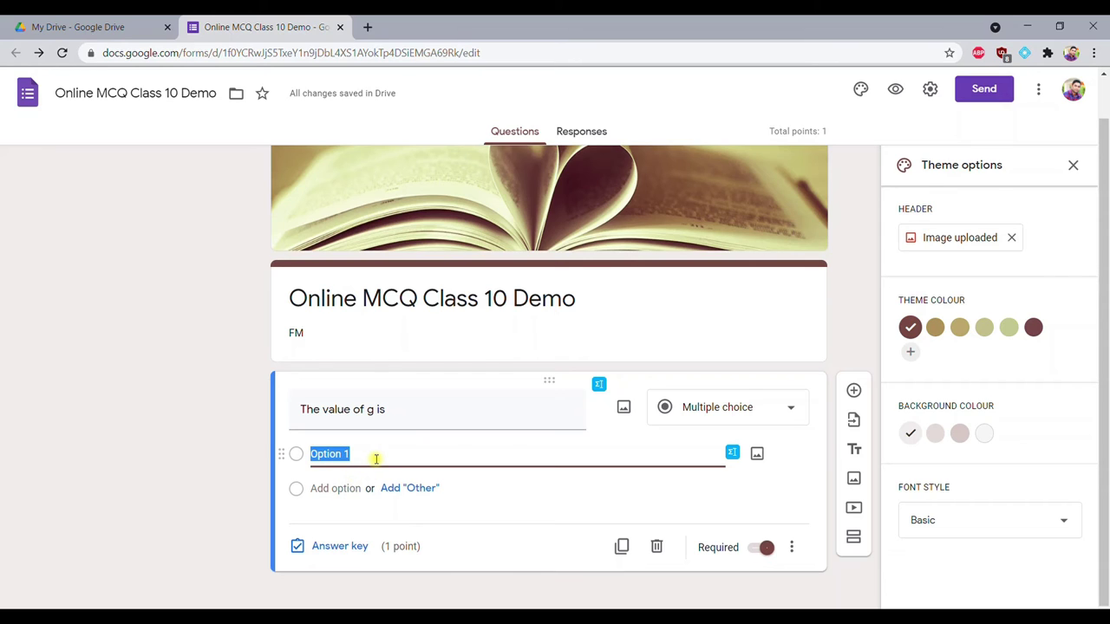
text(9.8)
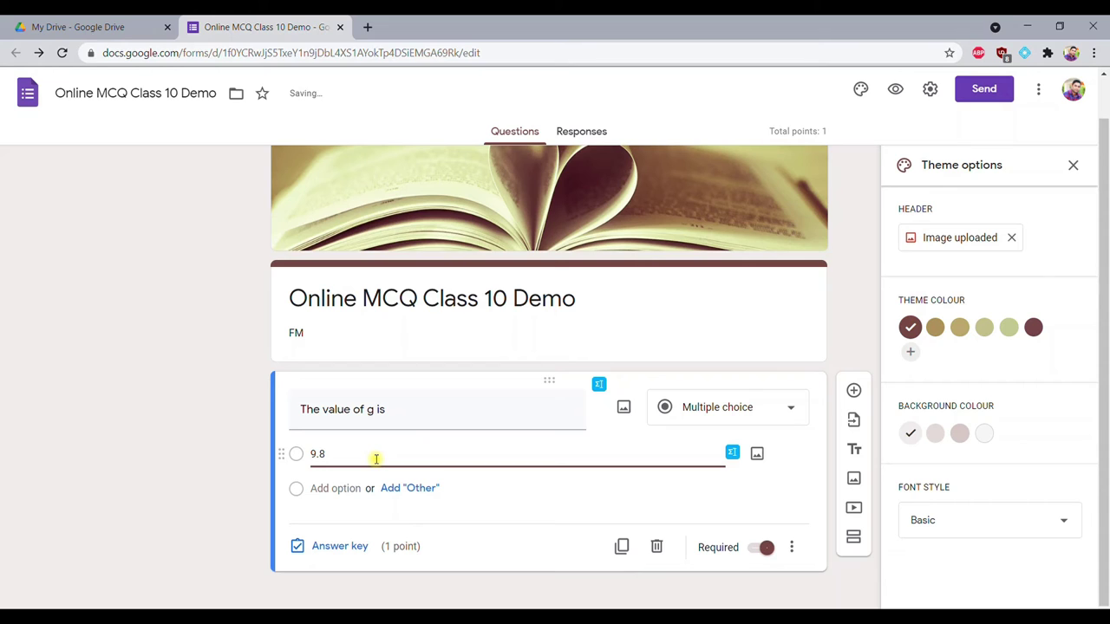
click(336, 488)
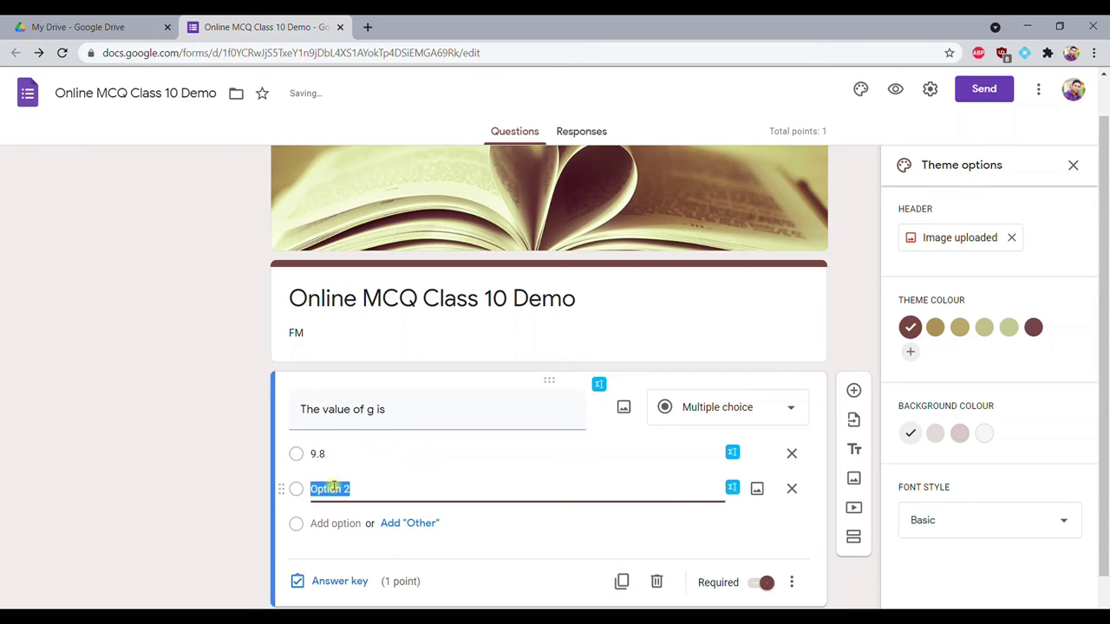
text(9.4)
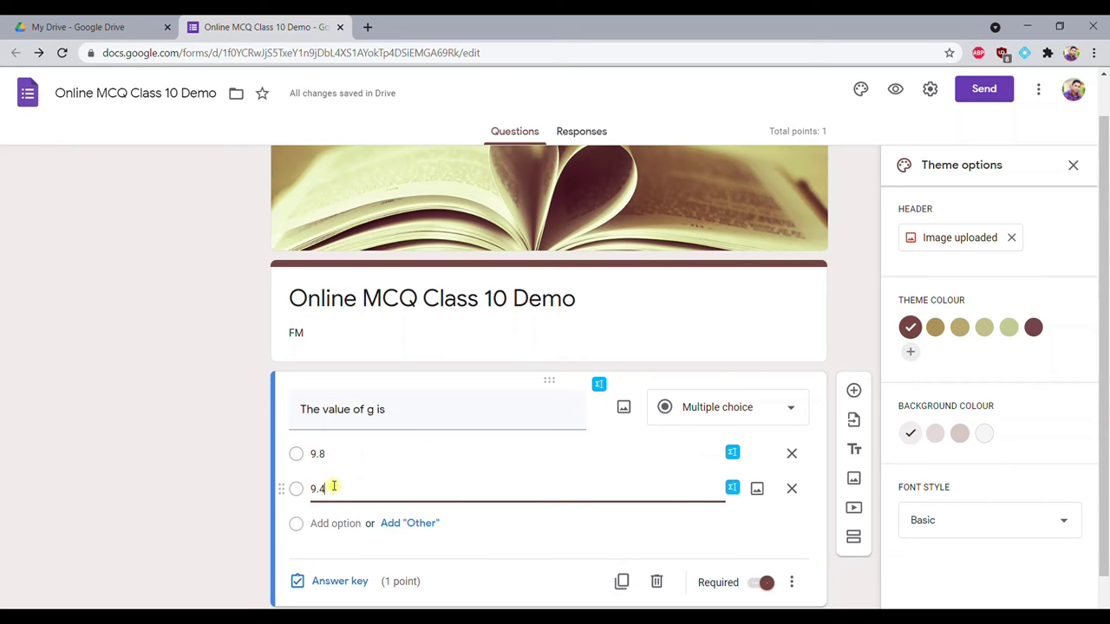
click(349, 523)
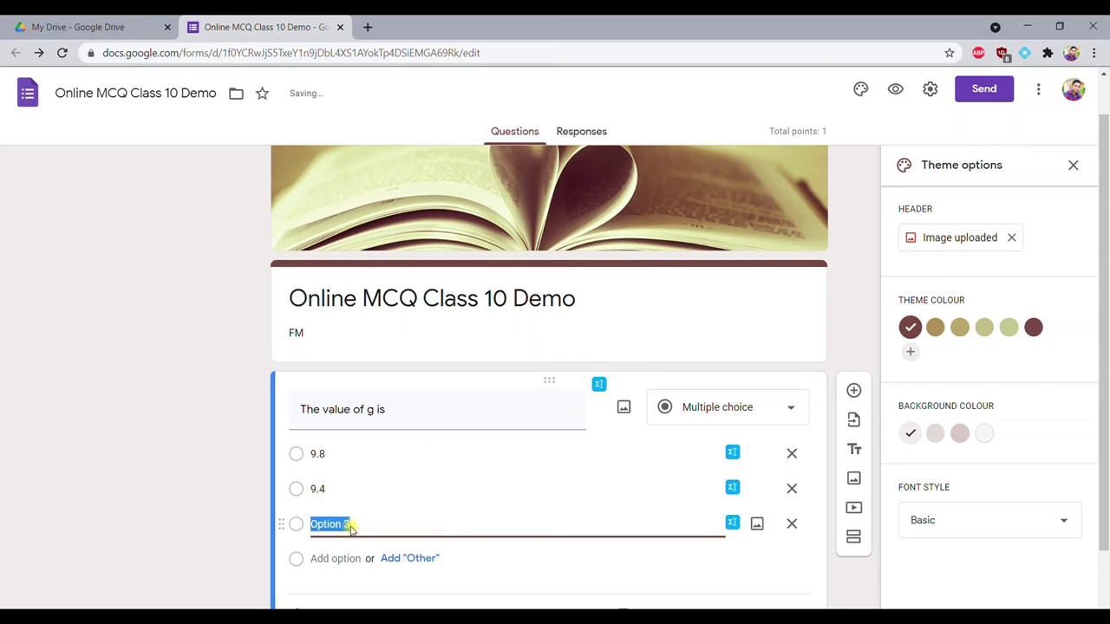
text(9.5)
Append the unit m/s^2 to the 9.8 answer option
click(365, 454)
click(367, 453)
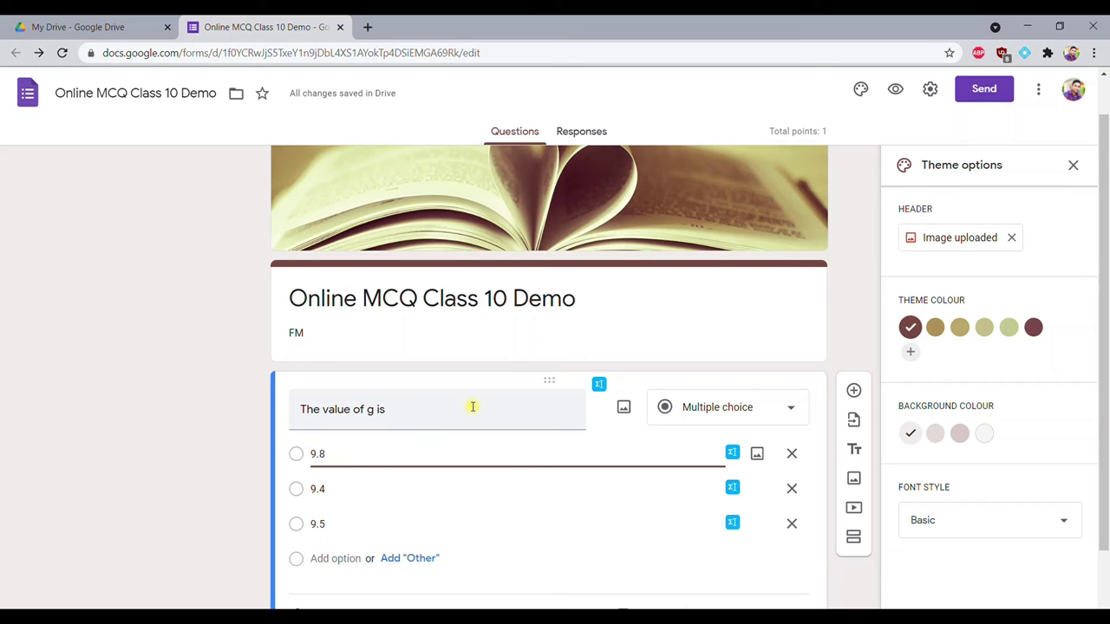
text(m/)
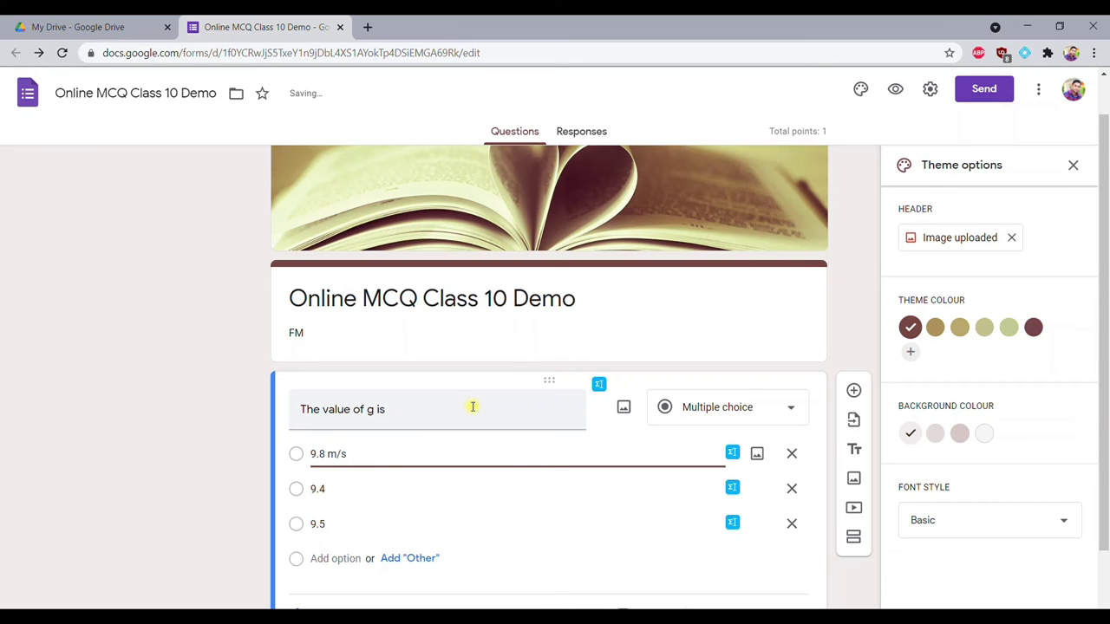
text(s^2)
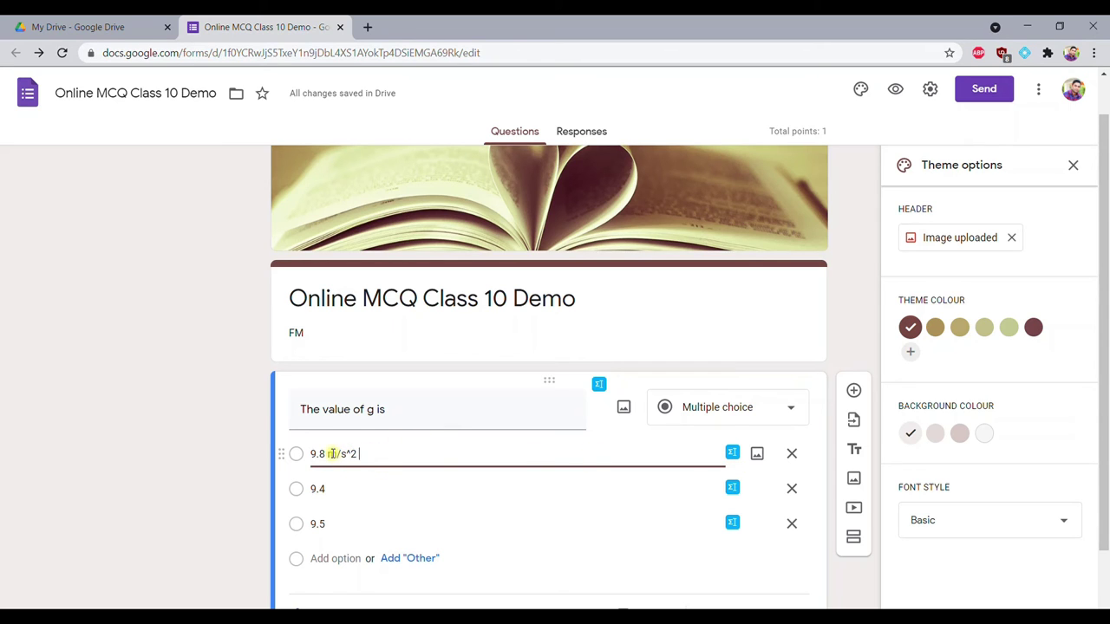
Copy the unit m/s^2 from the first option and append it to the 9.4 and 9.5 options
drag(330, 454, 379, 453)
key(ctrl+c)
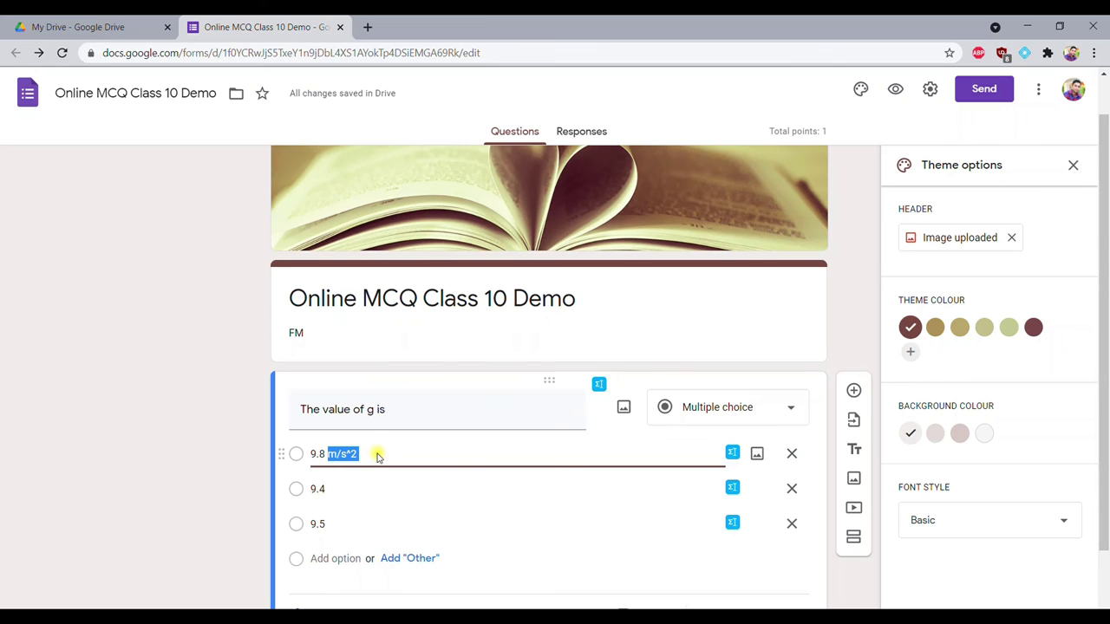
click(351, 491)
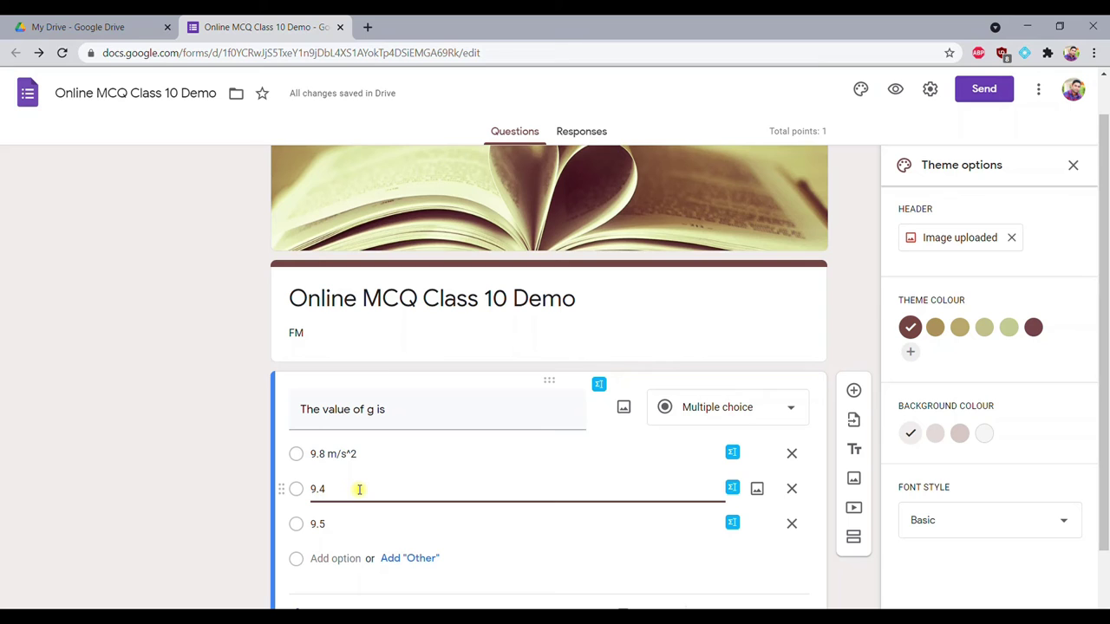
key(ctrl+v)
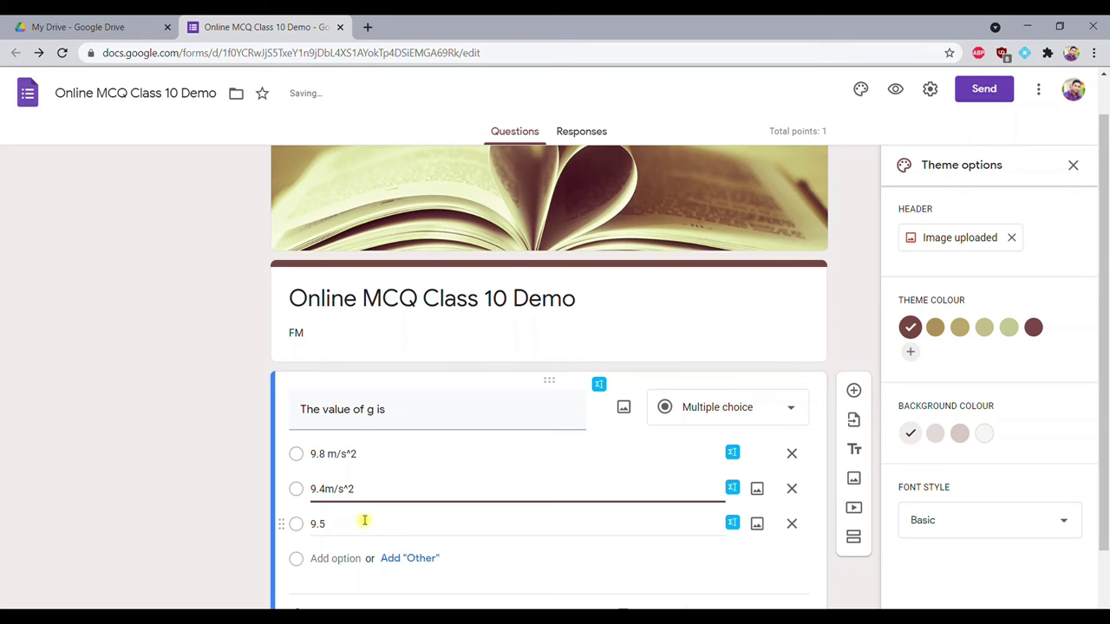
click(364, 523)
click(372, 522)
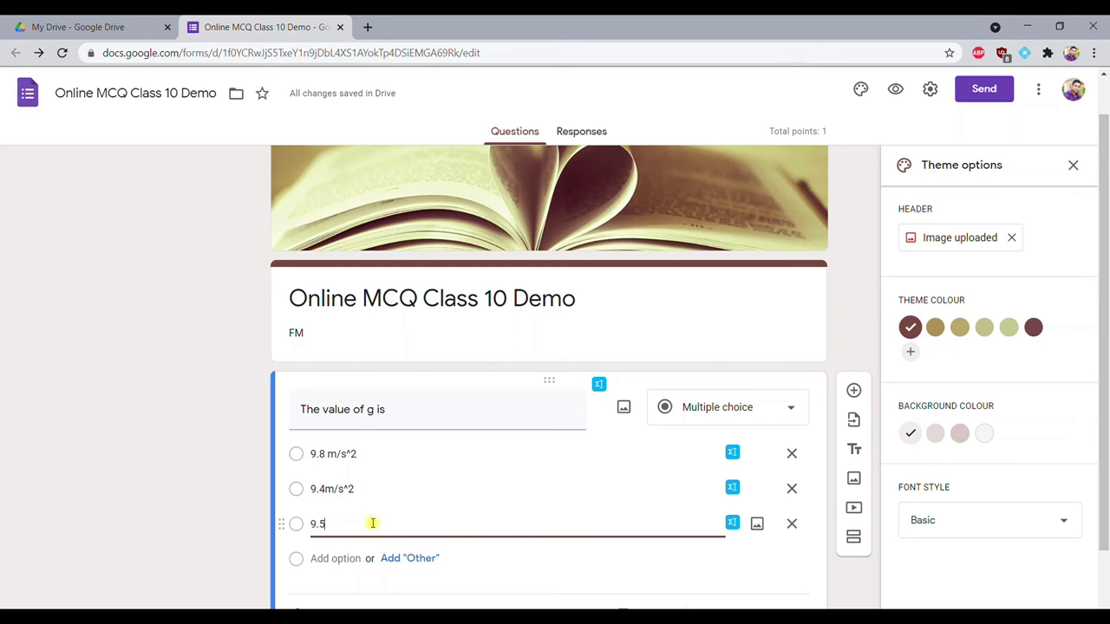
key(ctrl+v)
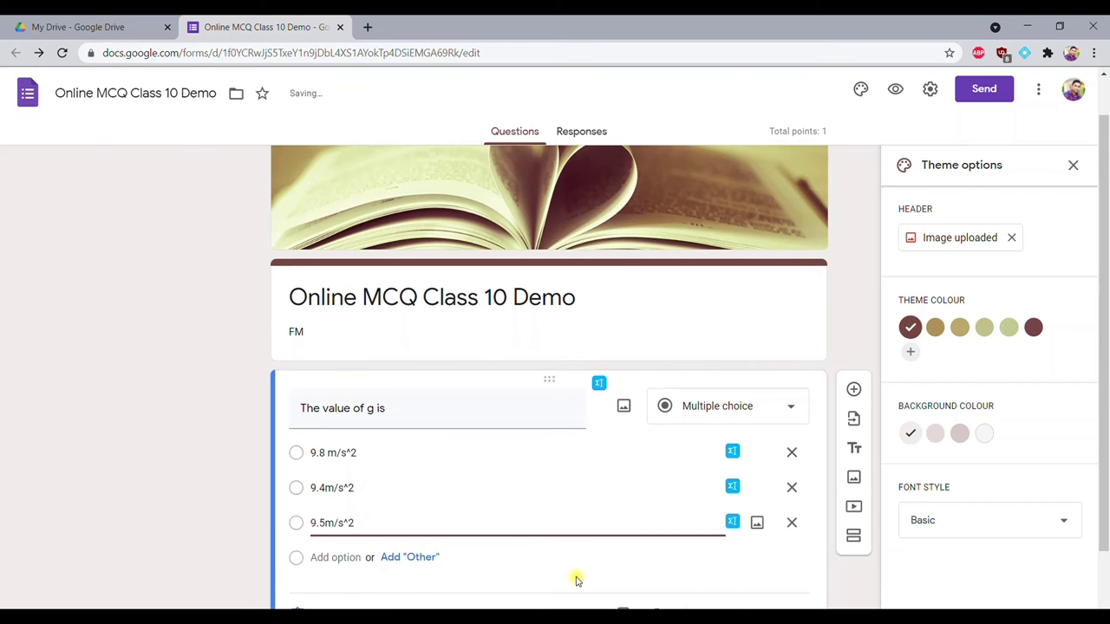
In the question's answer key, mark 9.8 m/s^2 as the correct answer and finish editing the key
scroll(574, 579, down, 2)
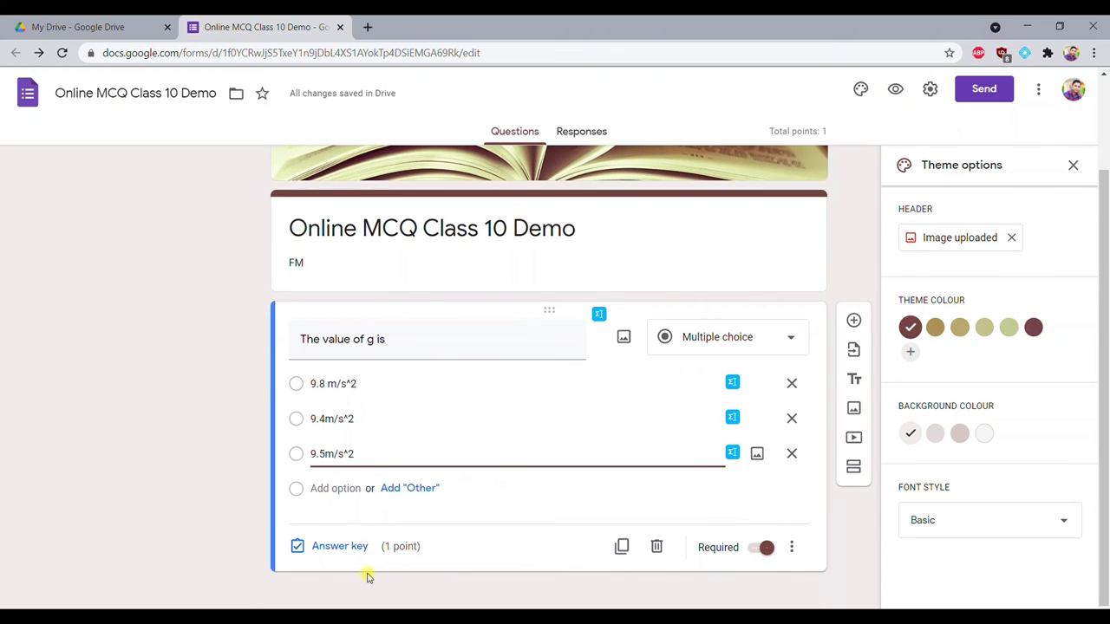
click(340, 547)
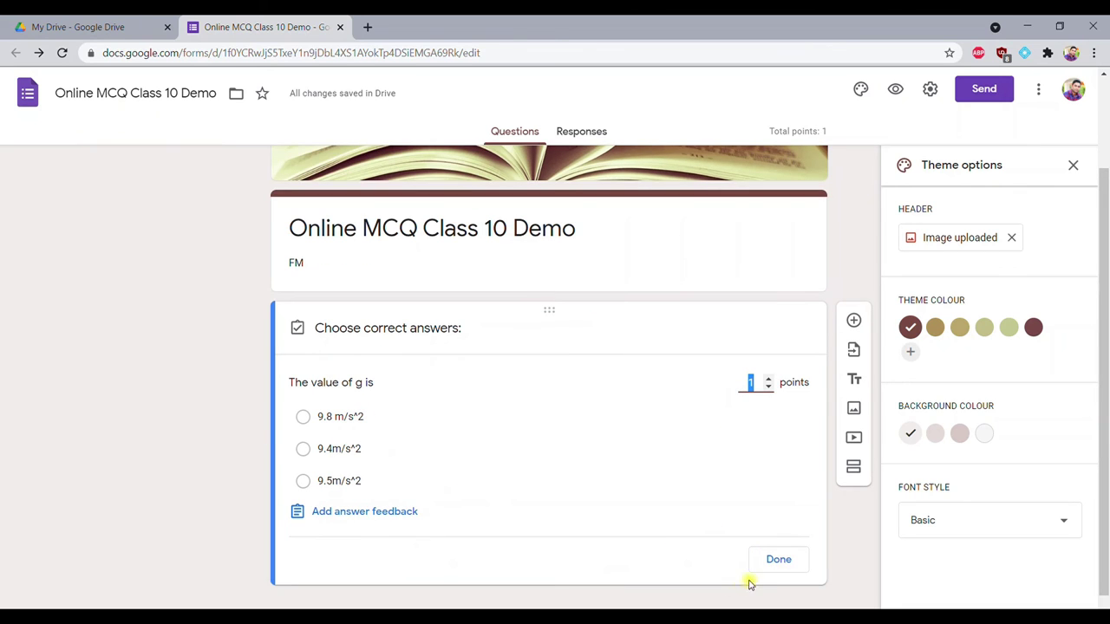
click(791, 569)
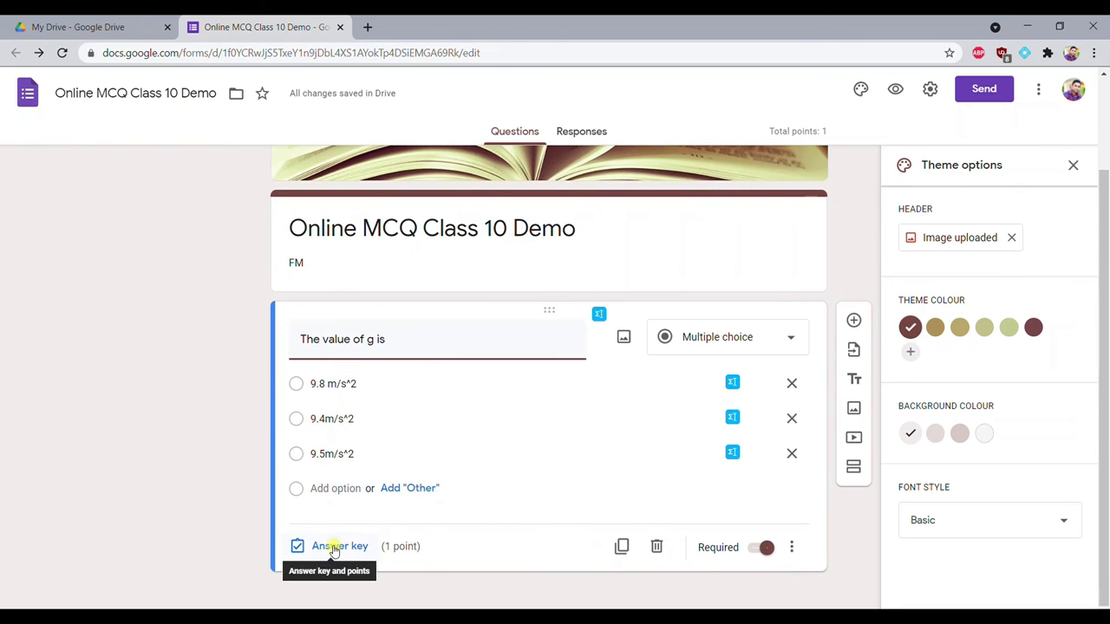
click(340, 547)
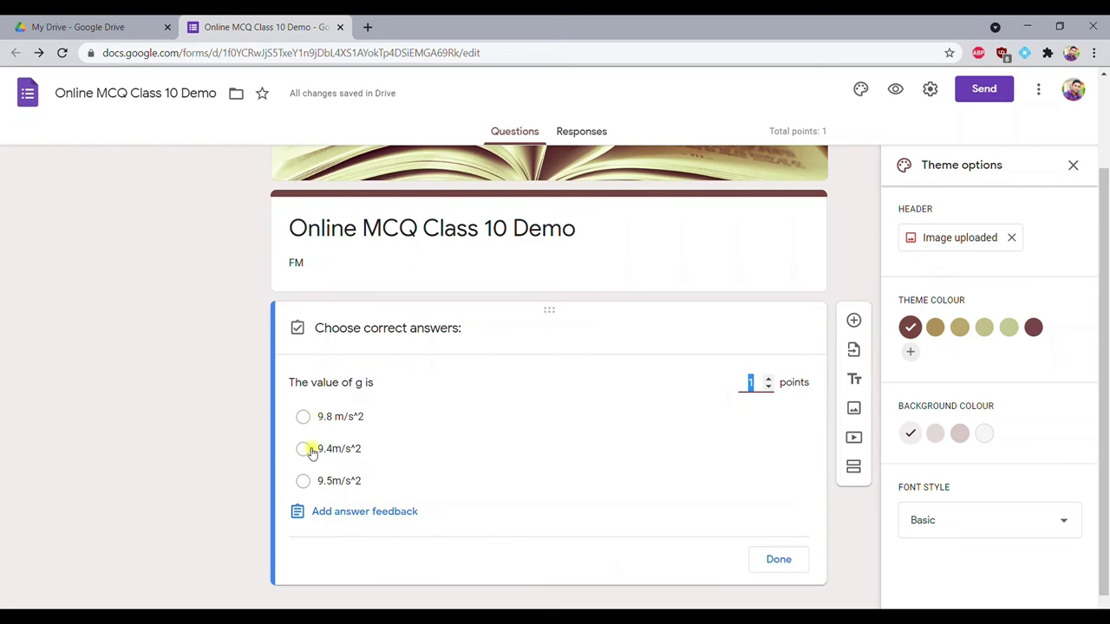
click(303, 418)
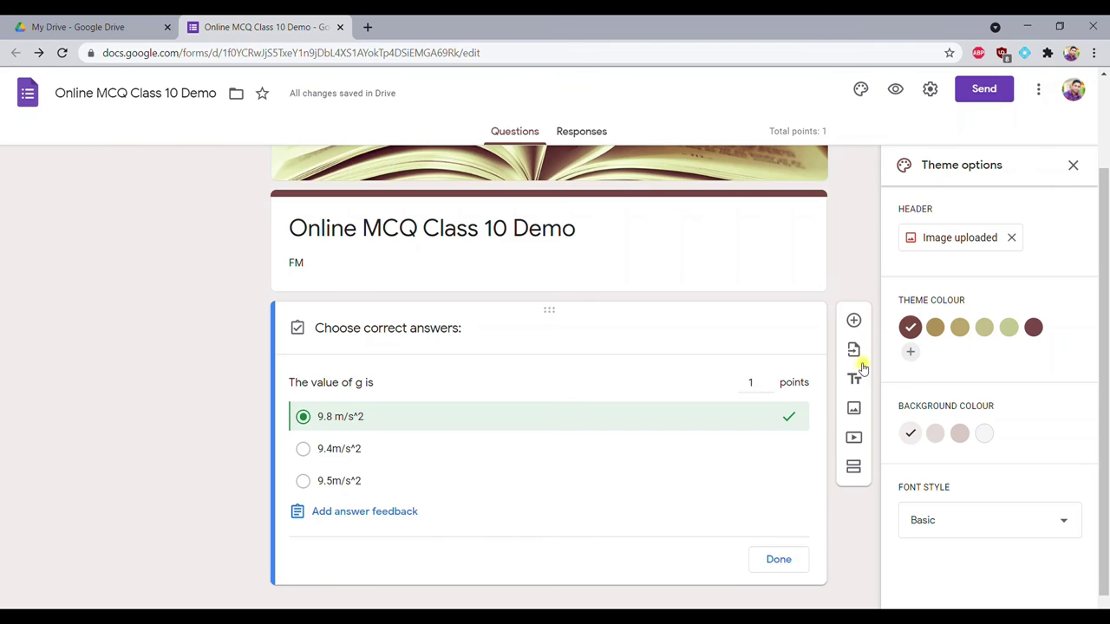
click(784, 562)
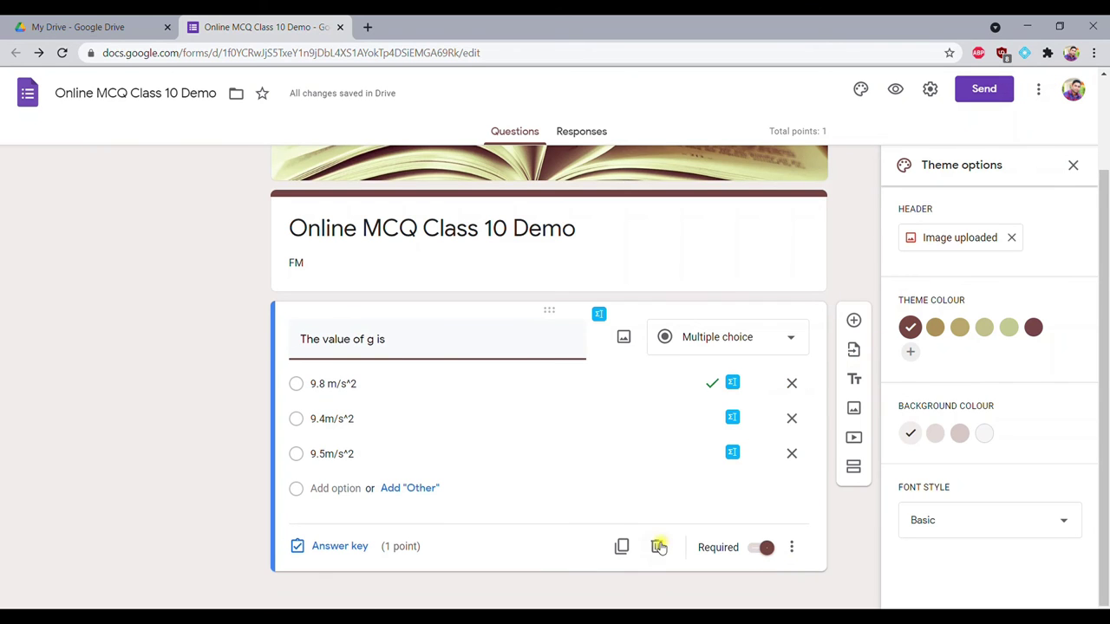
Keep the first question required and turn on Shuffle option order for it
click(765, 549)
click(794, 553)
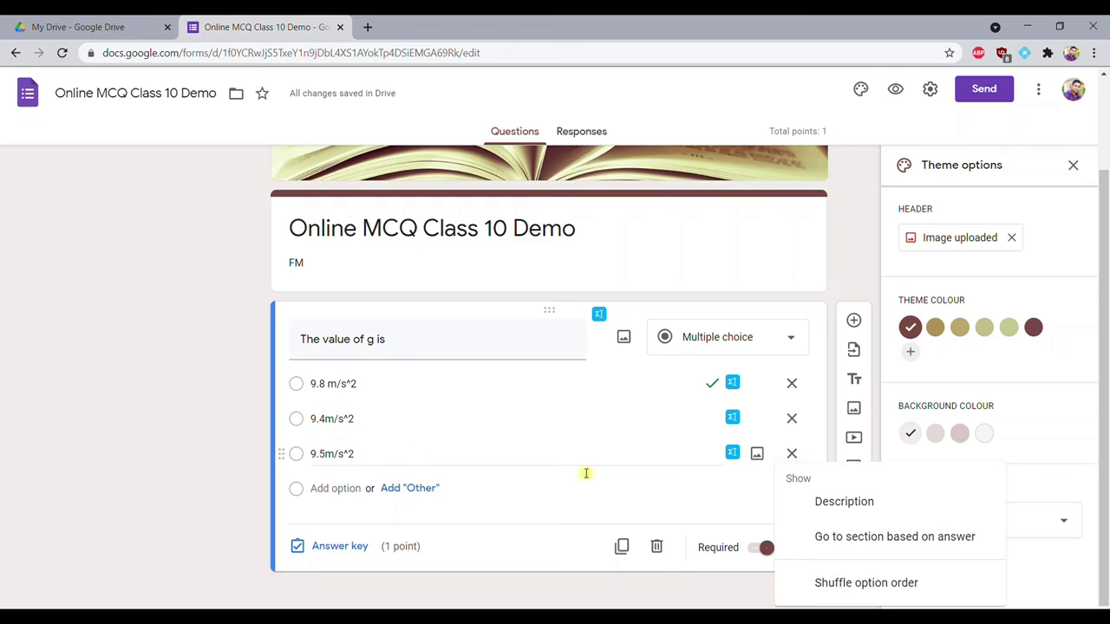
click(887, 587)
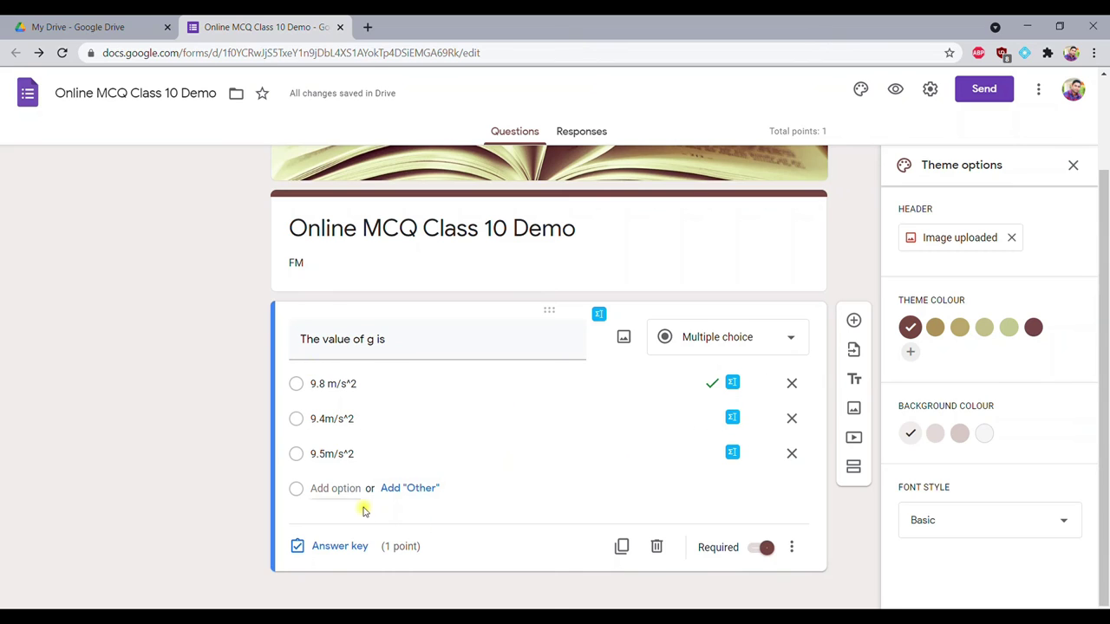
Add a new question below the question about the value of g
click(855, 324)
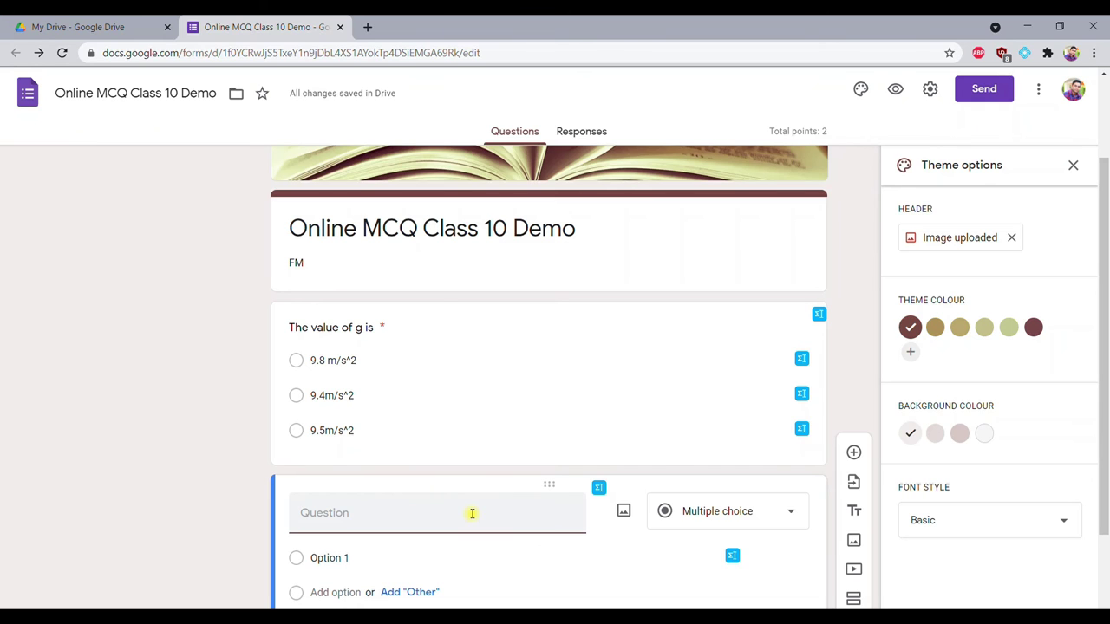
text(weigh)
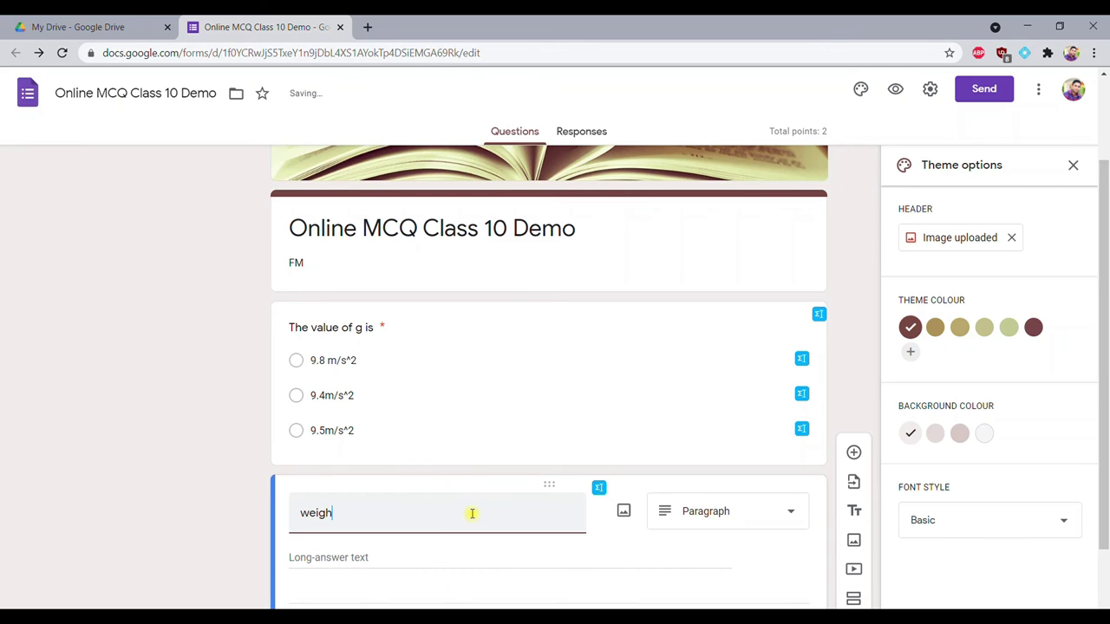
text(tl)
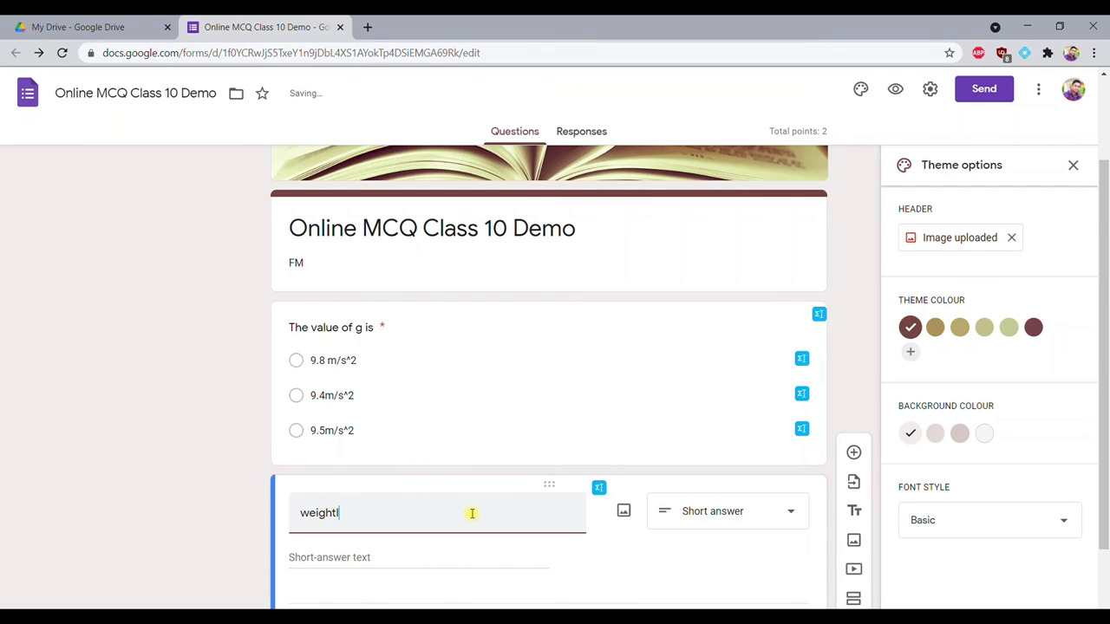
text(ess is the cond)
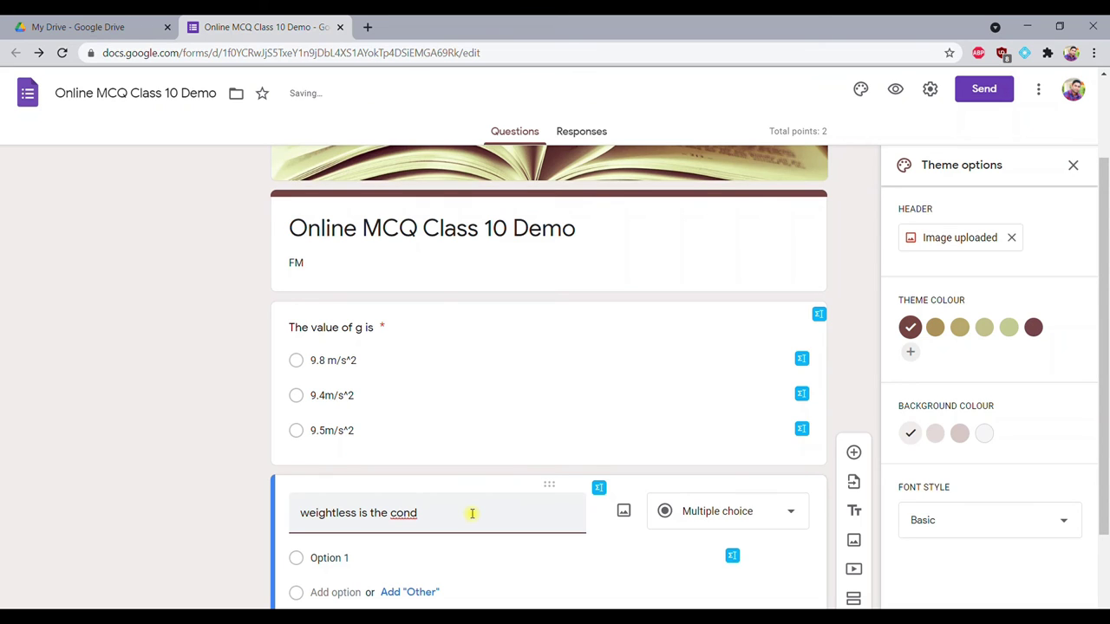
key(BackSpace)
key(BackSpace)
key(BackSpace)
key(BackSpace)
key(BackSpace)
key(BackSpace)
key(BackSpace)
key(BackSpace)
key(BackSpace)
key(BackSpace)
scroll(458, 495, down, 2)
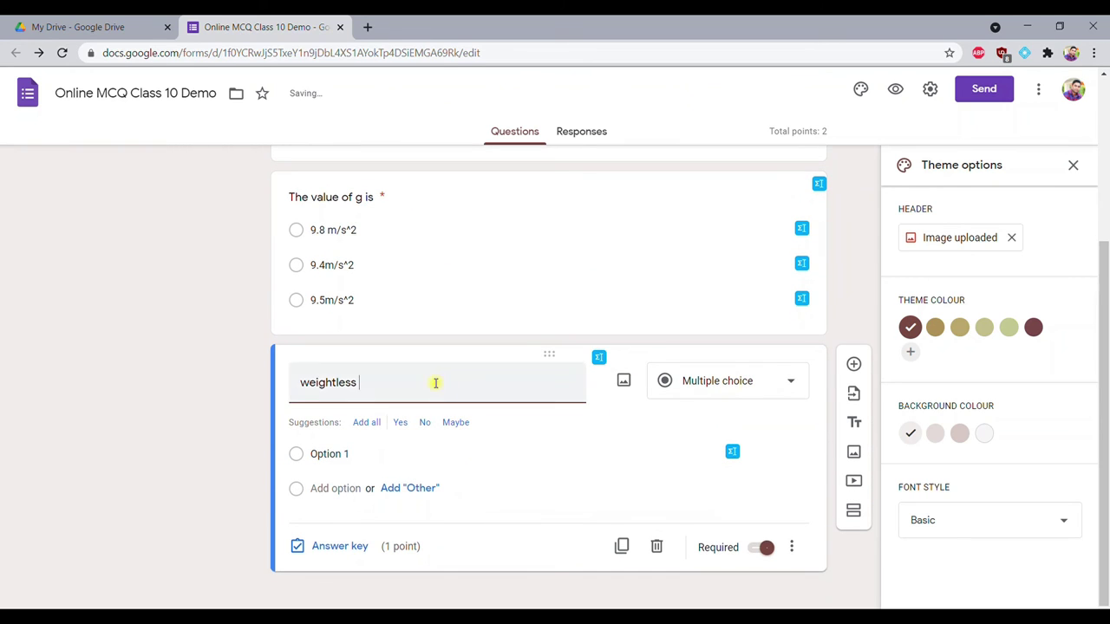
drag(401, 384, 281, 386)
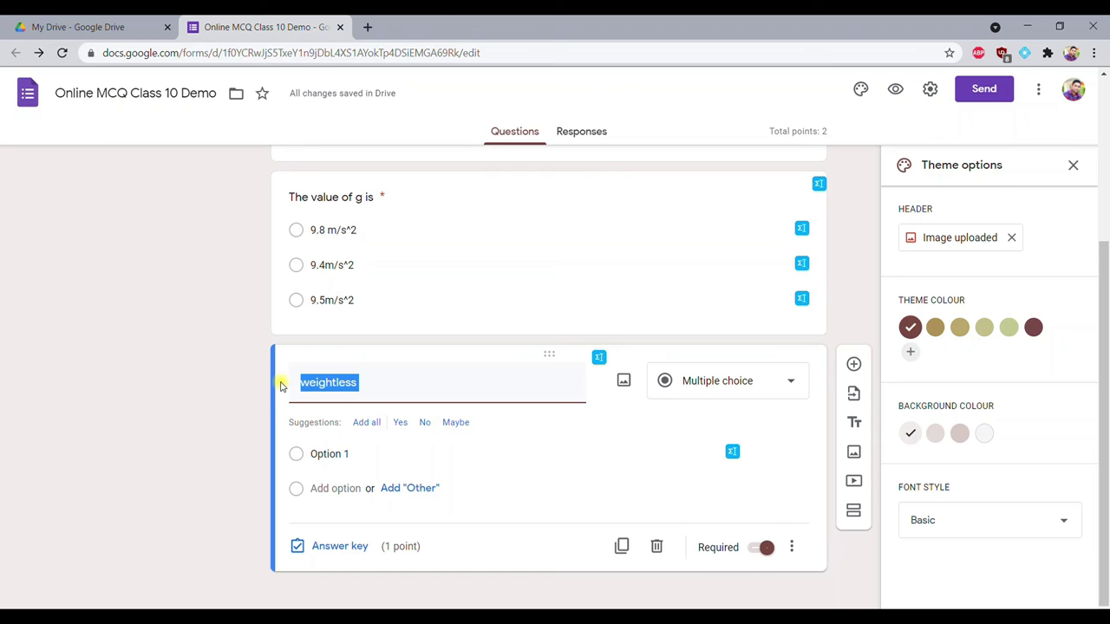
key(BackSpace)
scroll(454, 339, up, 2)
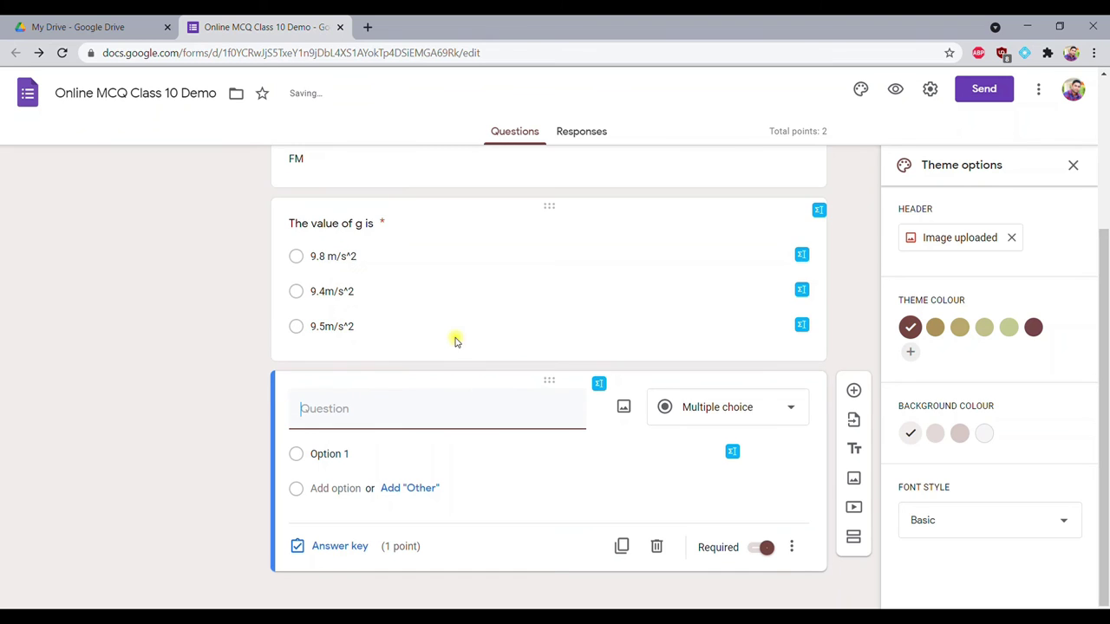
scroll(668, 456, down, 1)
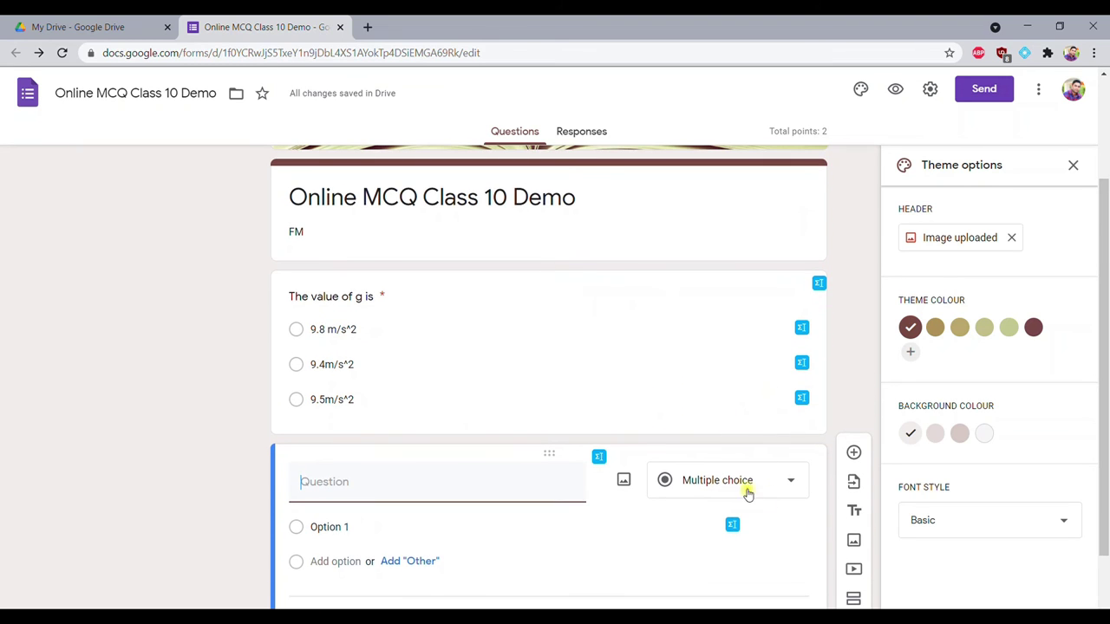
Enter "what is your name ?" as the second question's text and set its type to Short answer
click(731, 483)
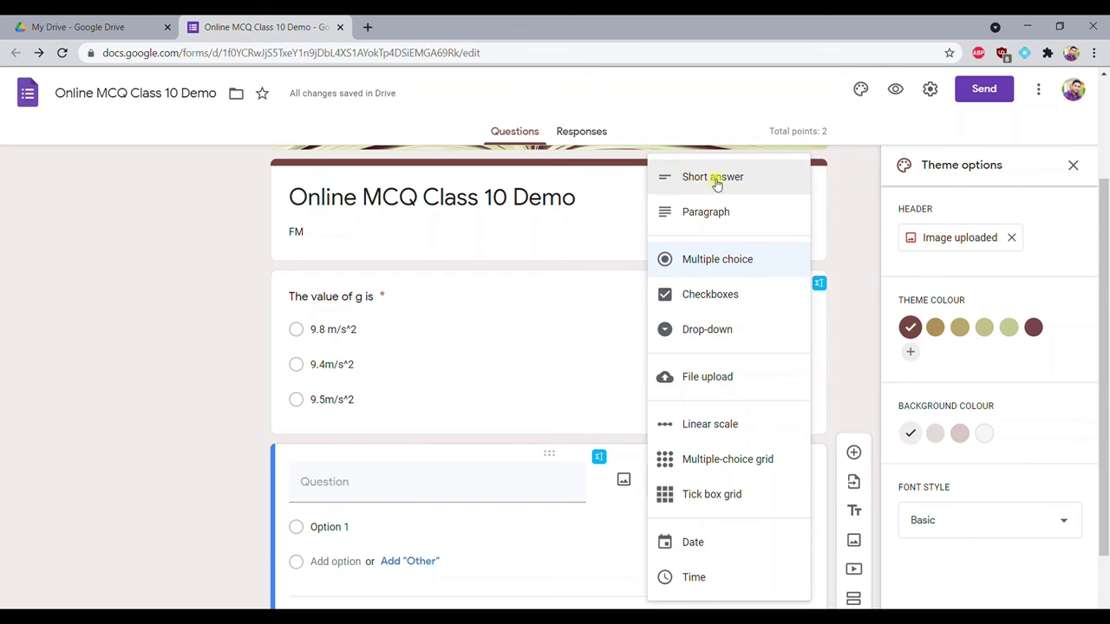
click(459, 485)
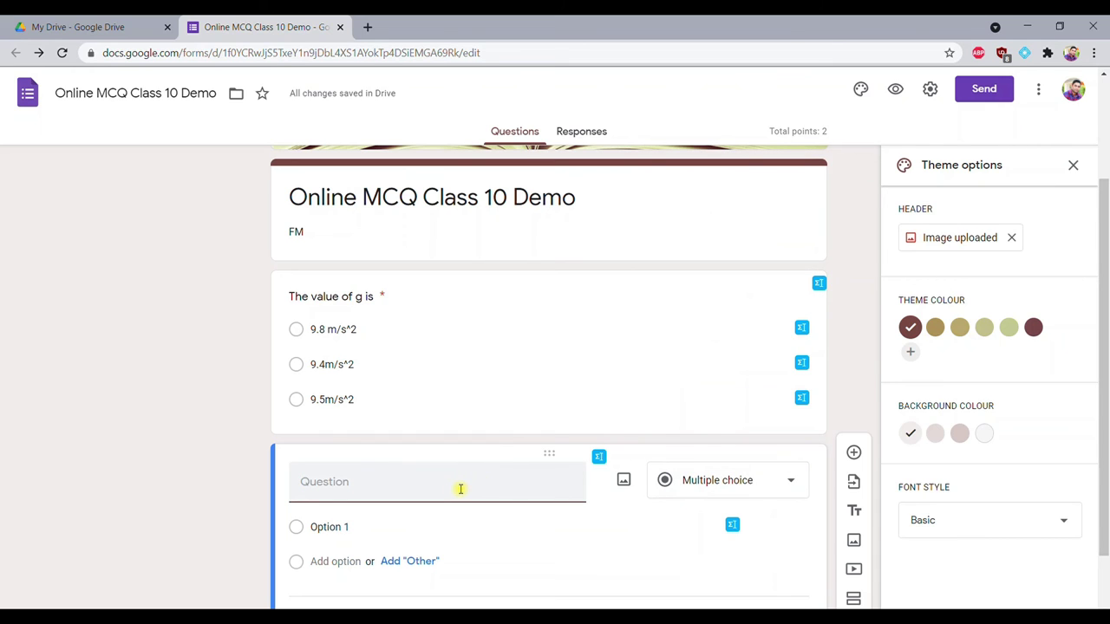
text(what)
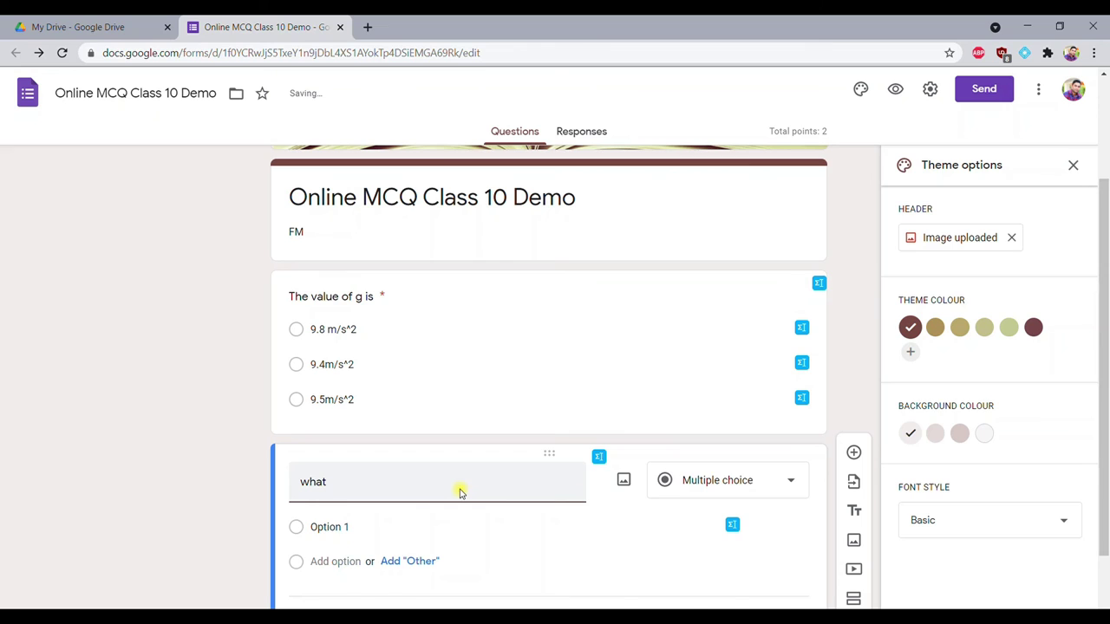
text( is yo)
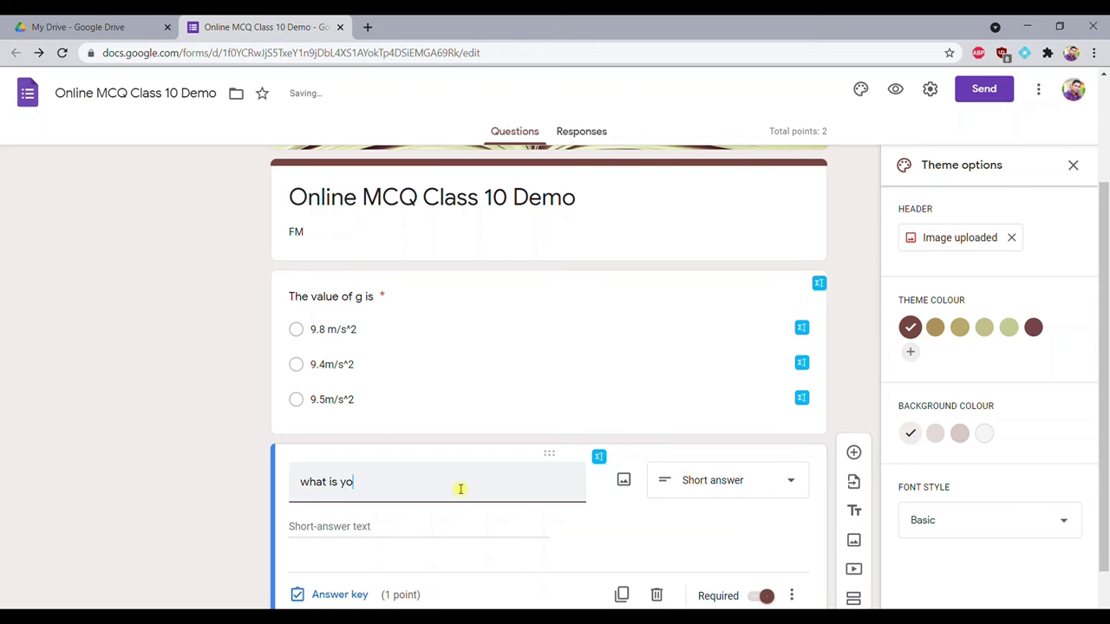
text(ur name ?)
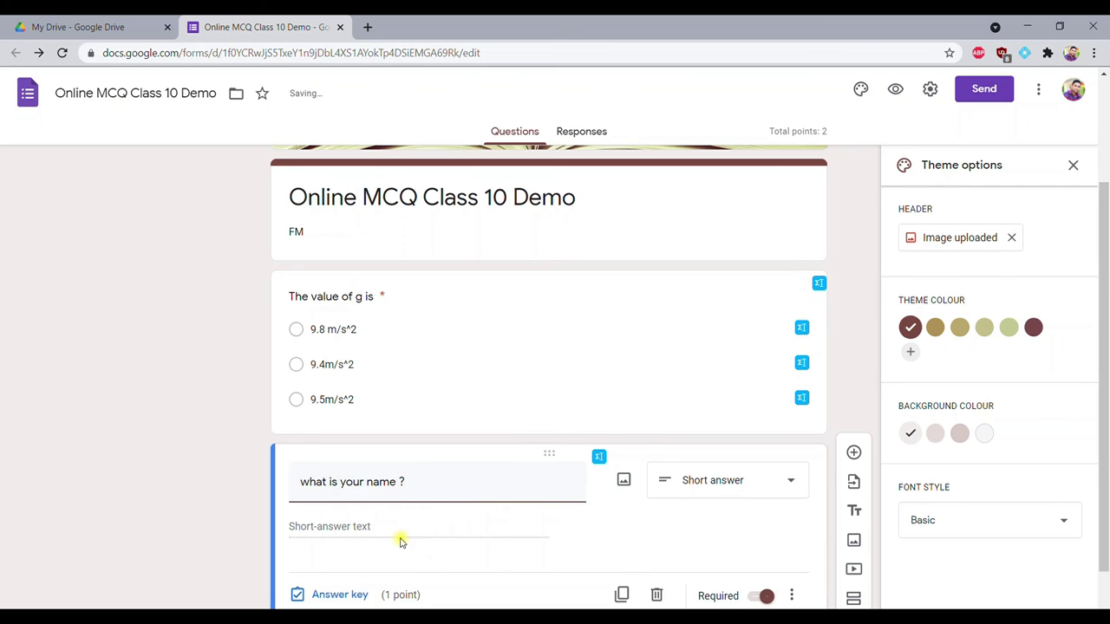
click(515, 517)
click(738, 483)
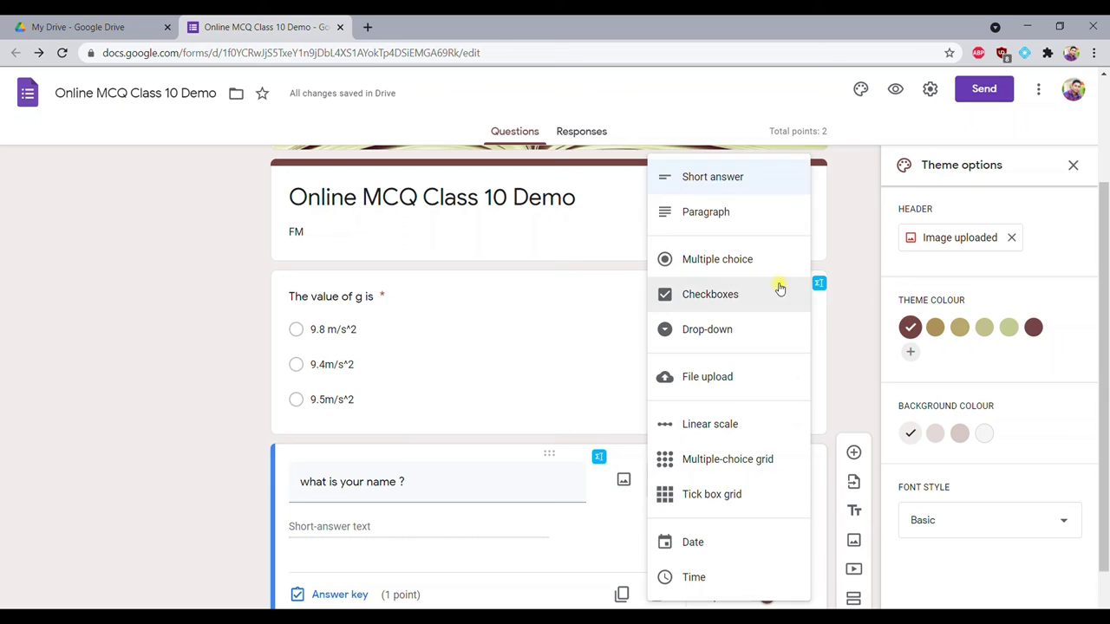
click(719, 180)
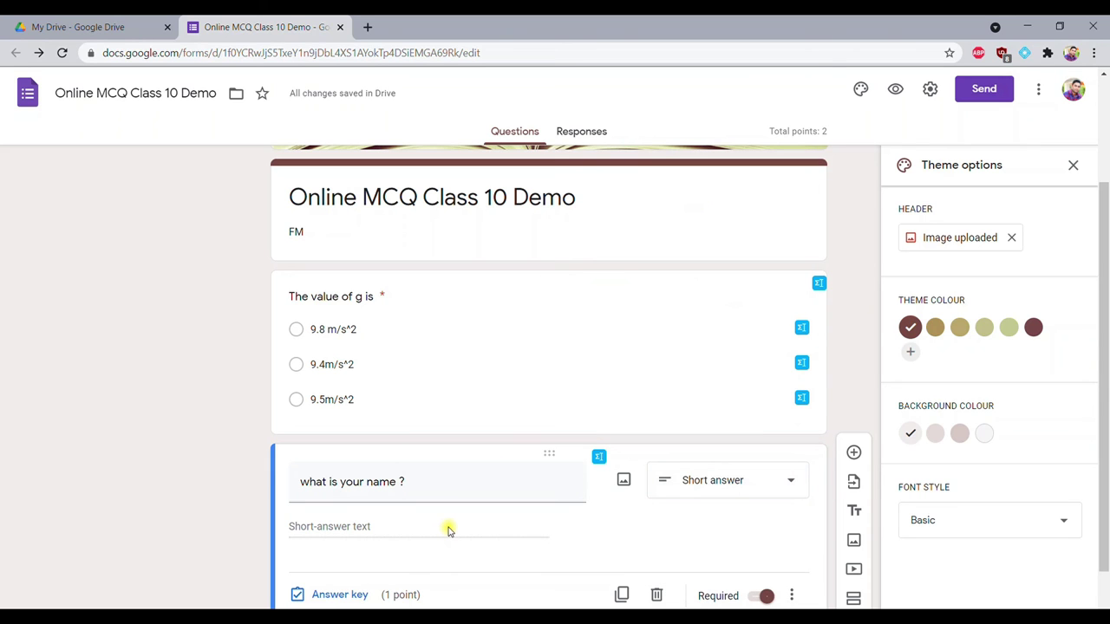
scroll(449, 529, down, 1)
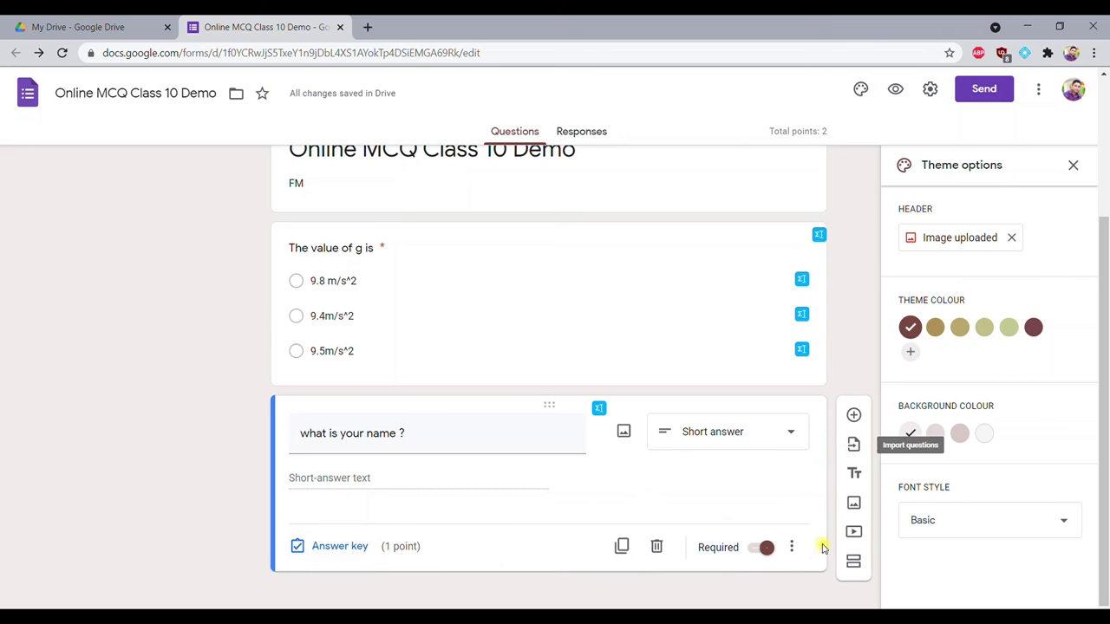
click(793, 553)
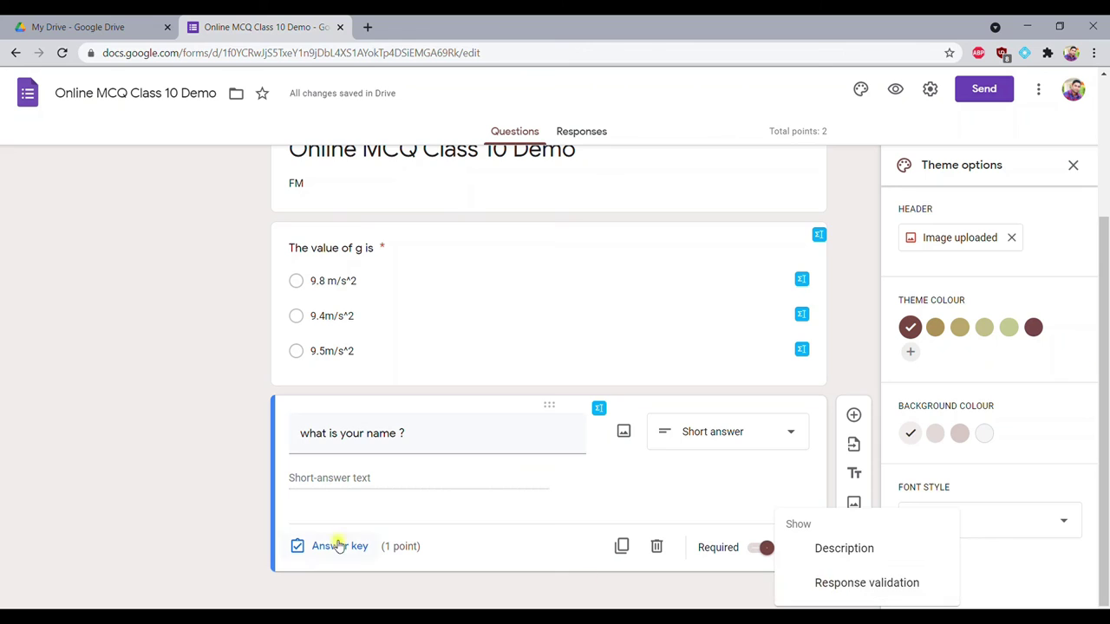
click(176, 457)
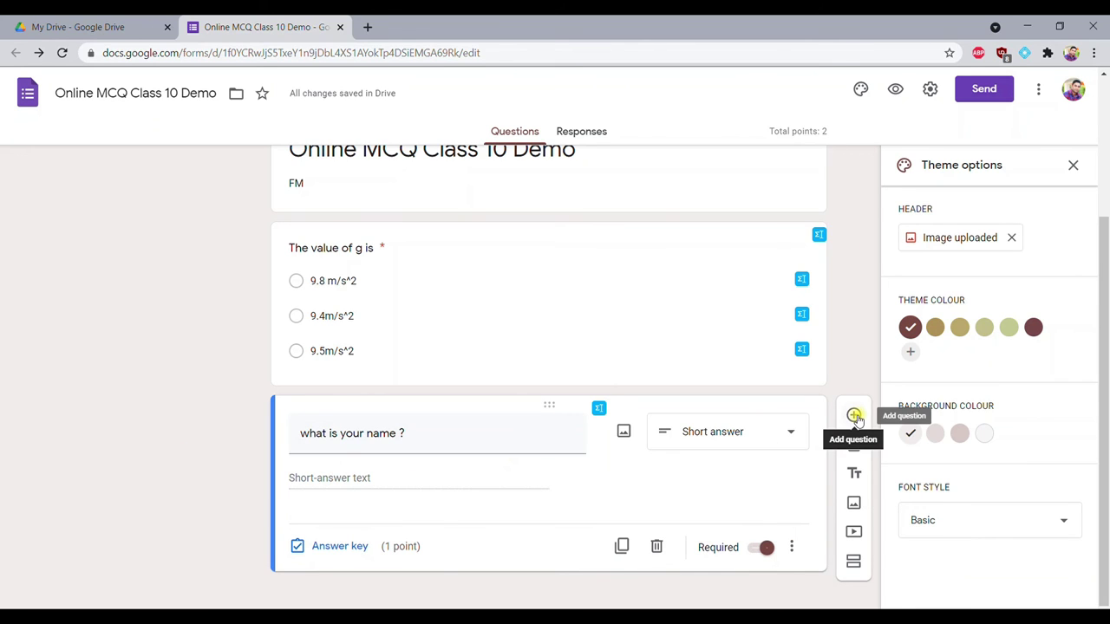
Switch to Google Drive and refresh My Drive to check for the saved quiz, and return to the form editor
scroll(326, 287, up, 2)
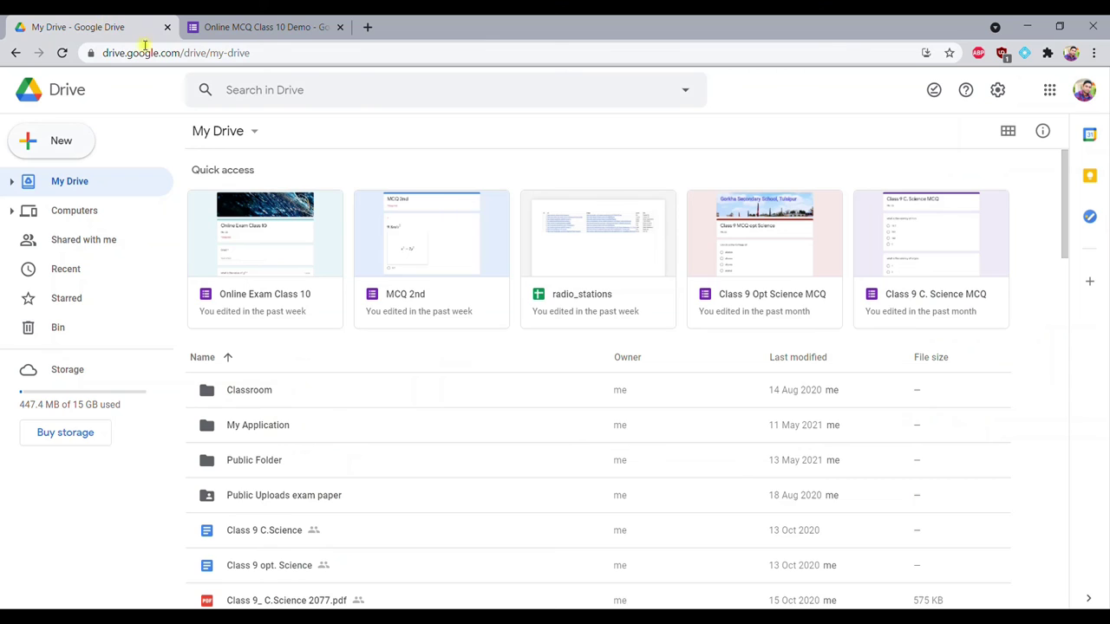
click(260, 27)
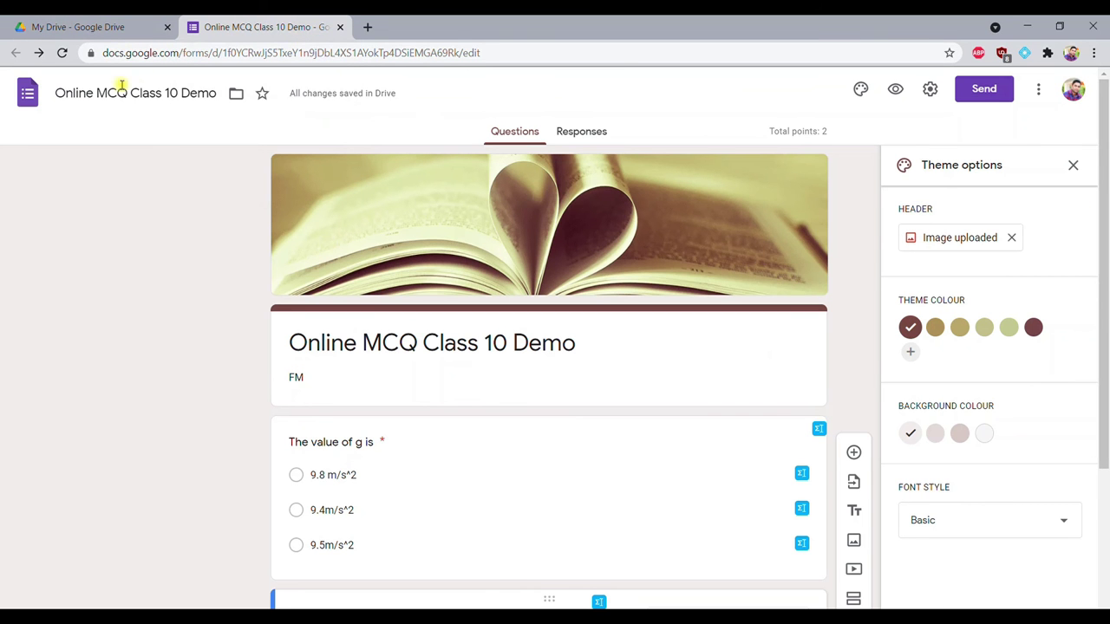
click(118, 22)
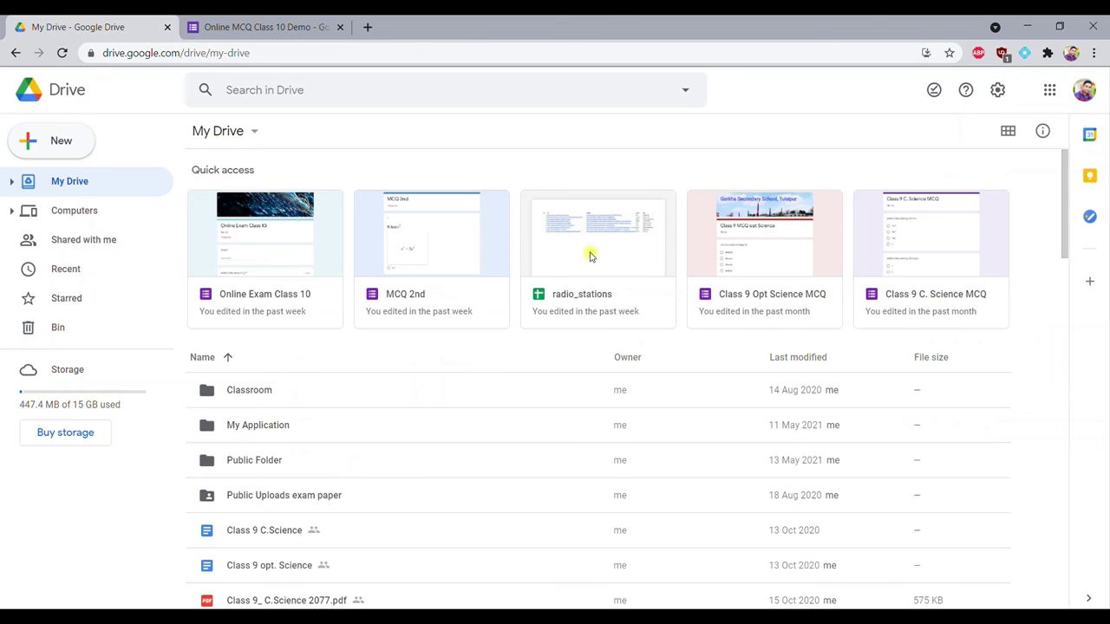
click(63, 53)
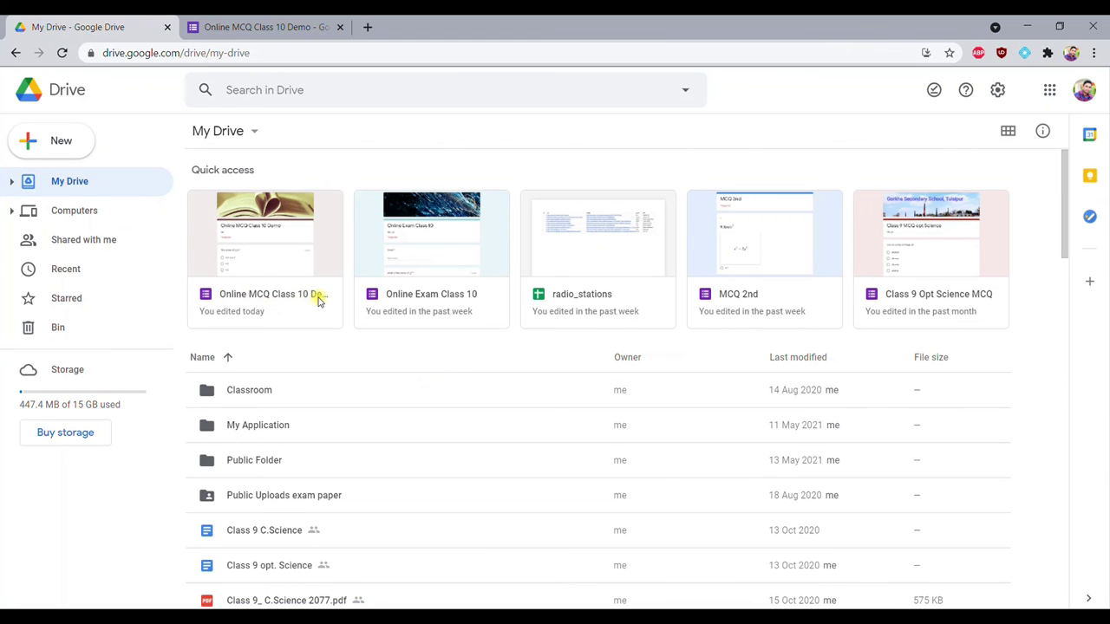
click(297, 23)
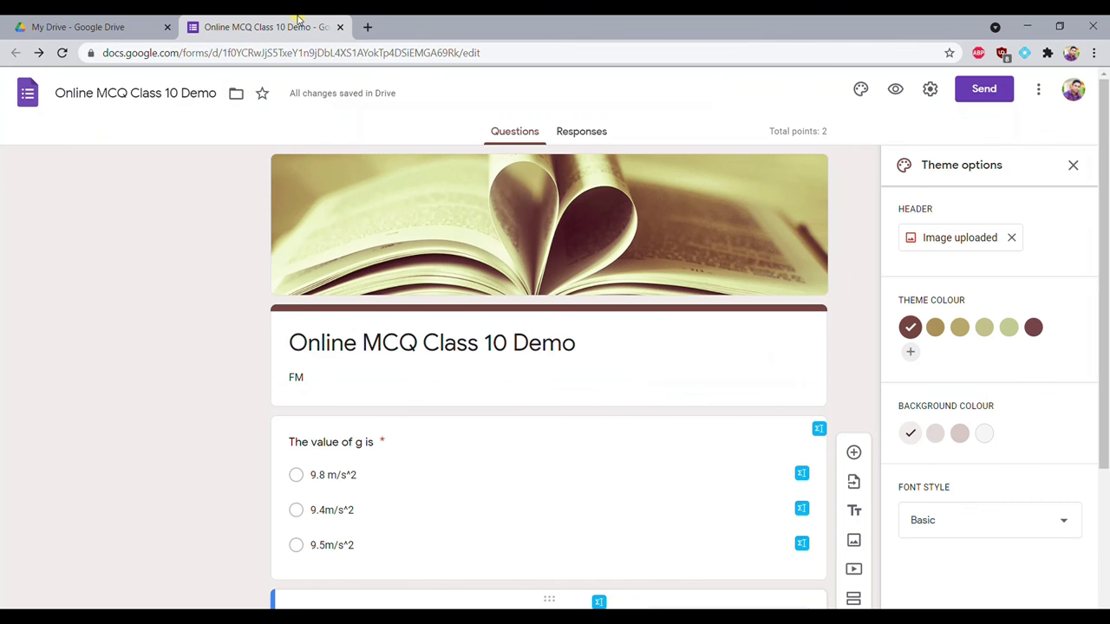
Generate a shortened link for sending the form, copy it to the clipboard, and close the Send form dialog
click(979, 90)
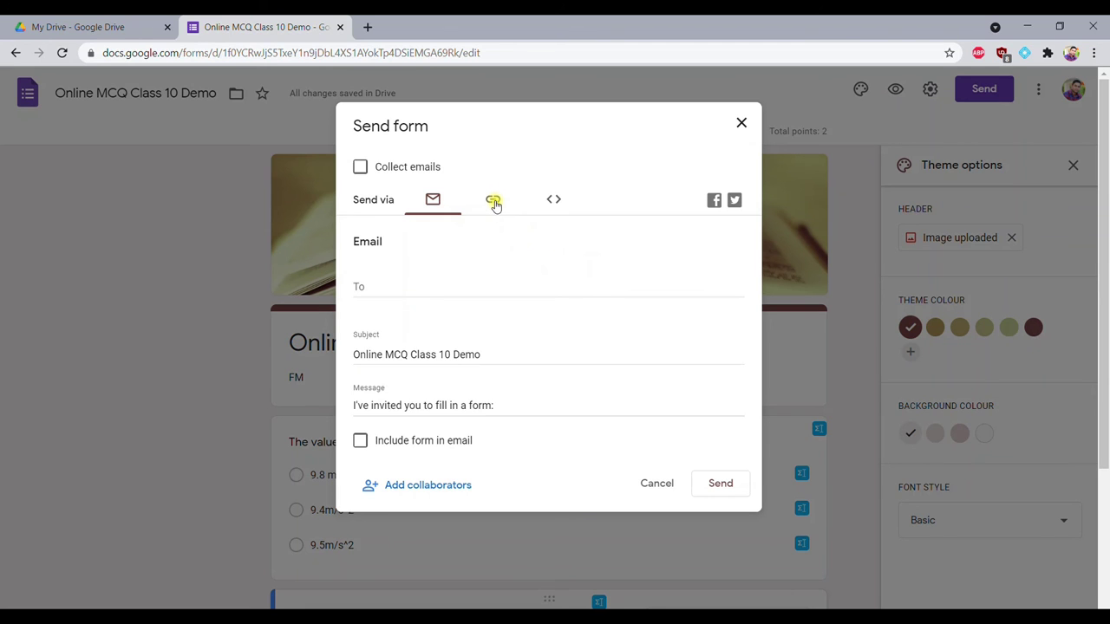
click(493, 201)
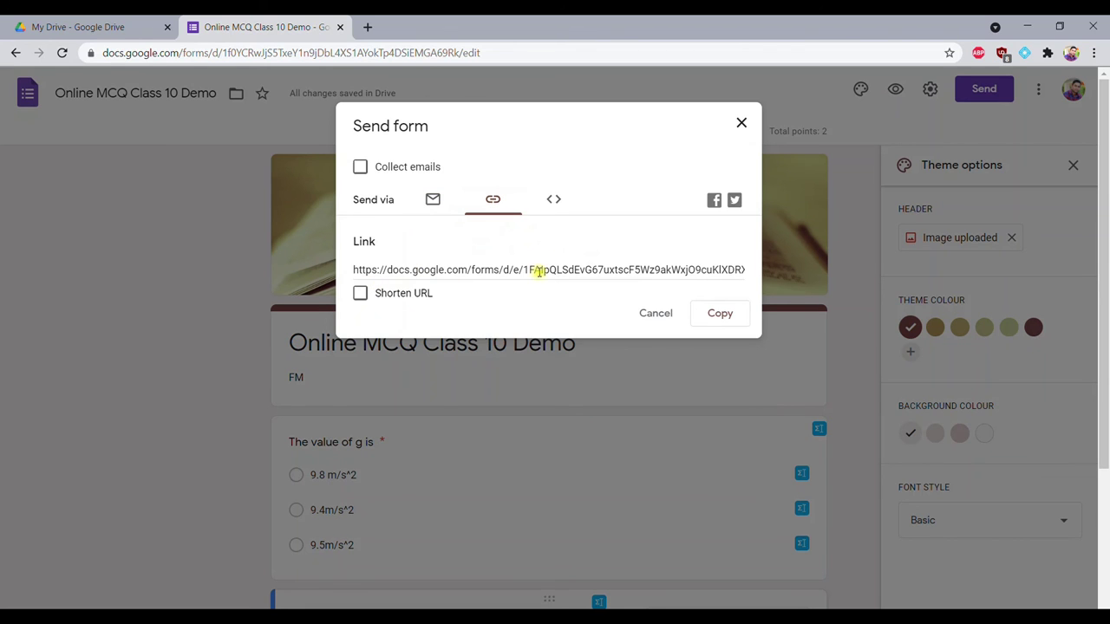
click(360, 295)
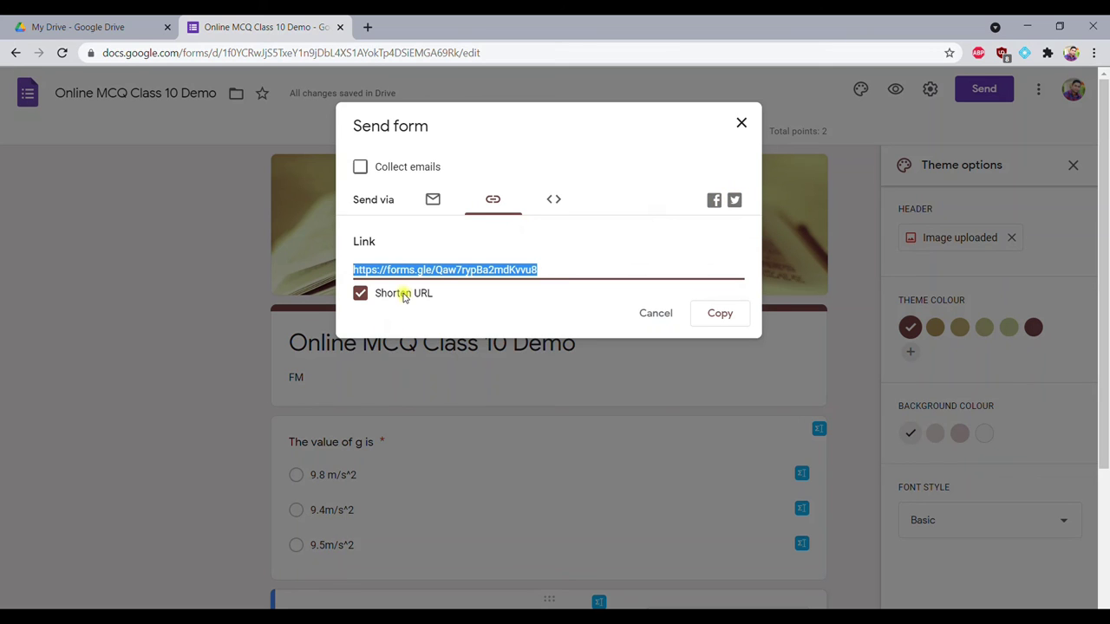
right_click(448, 274)
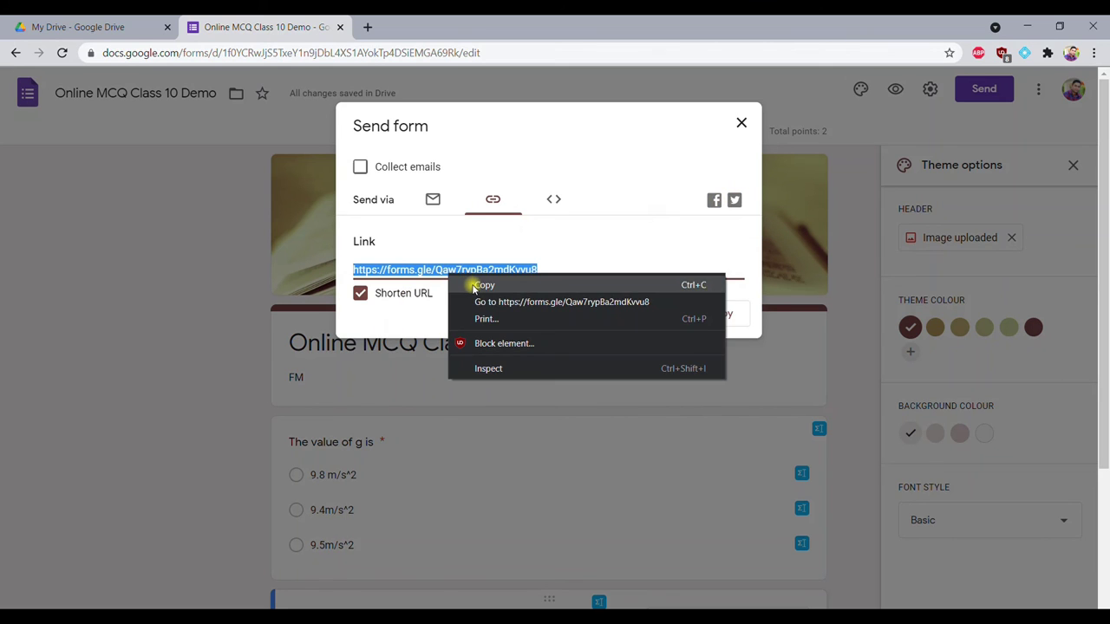
click(671, 251)
click(718, 315)
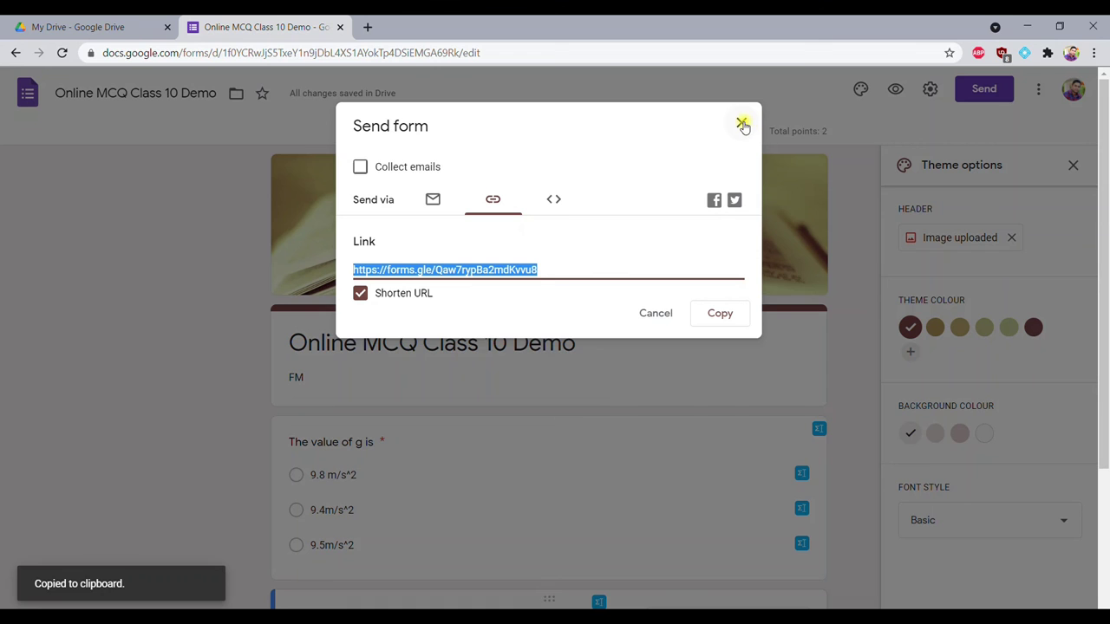
click(742, 124)
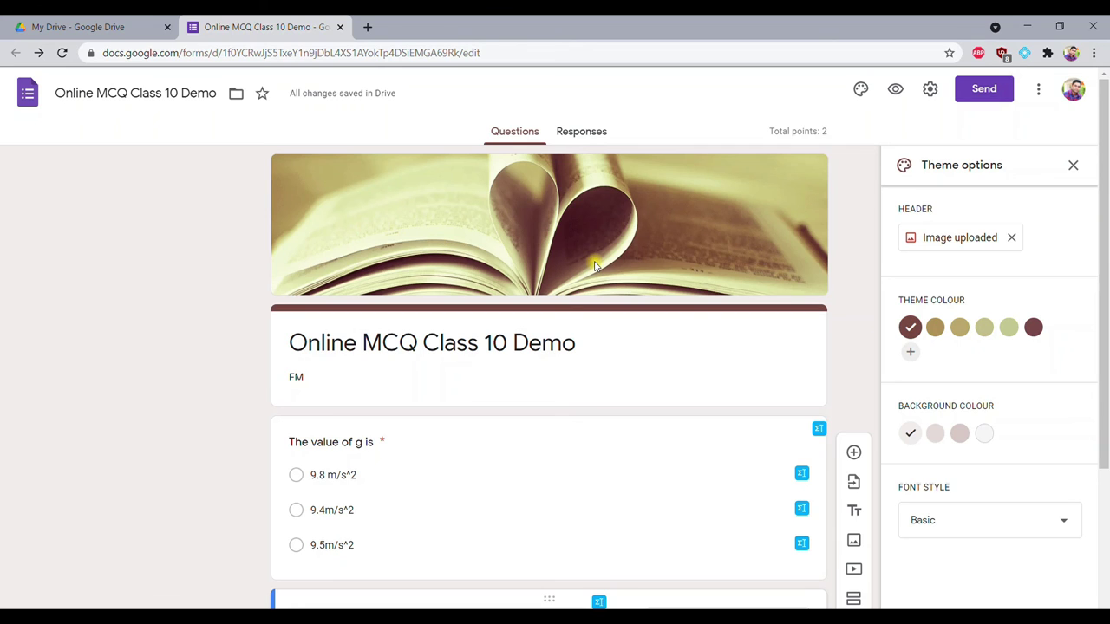
Open the copied form link in a new browser tab to view the quiz as a respondent
click(366, 27)
click(387, 49)
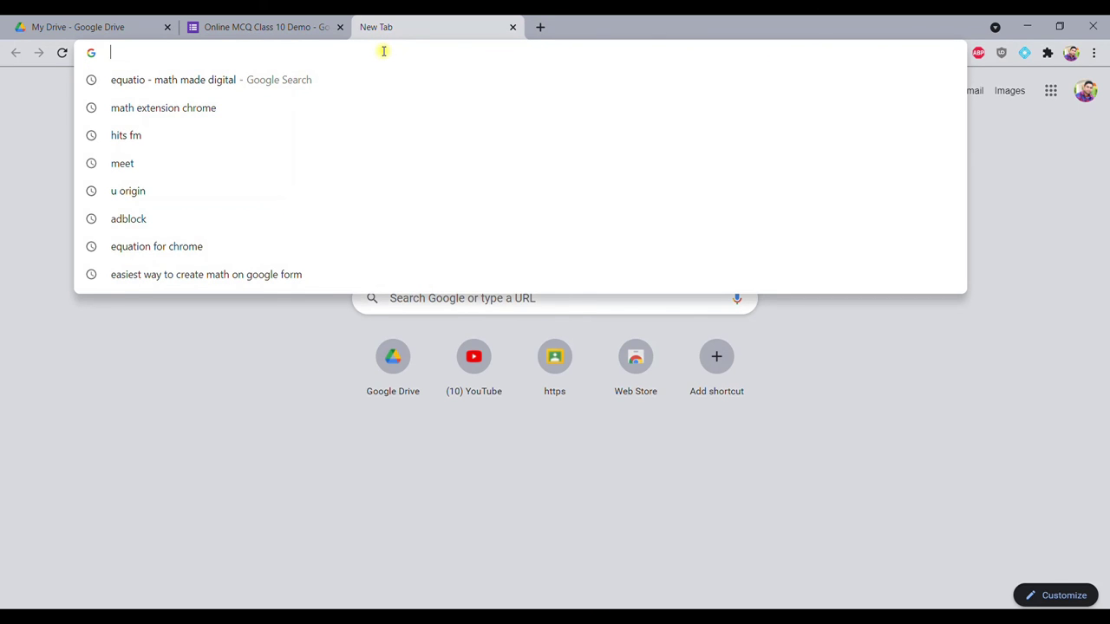
key(ctrl+v)
key(Return)
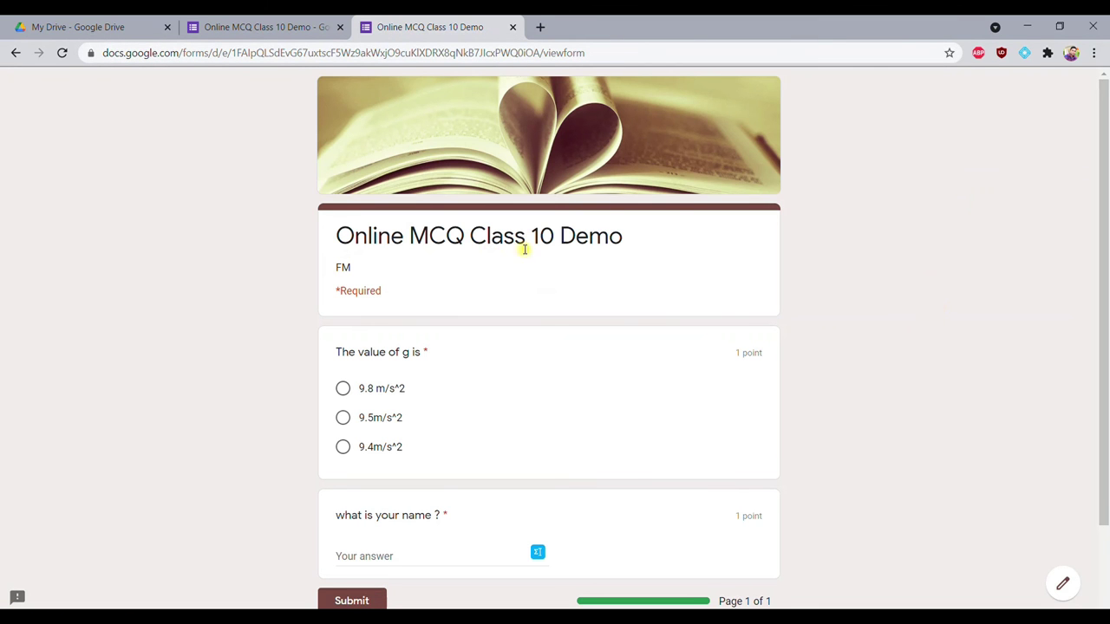
scroll(678, 281, down, 1)
scroll(678, 281, down, 1)
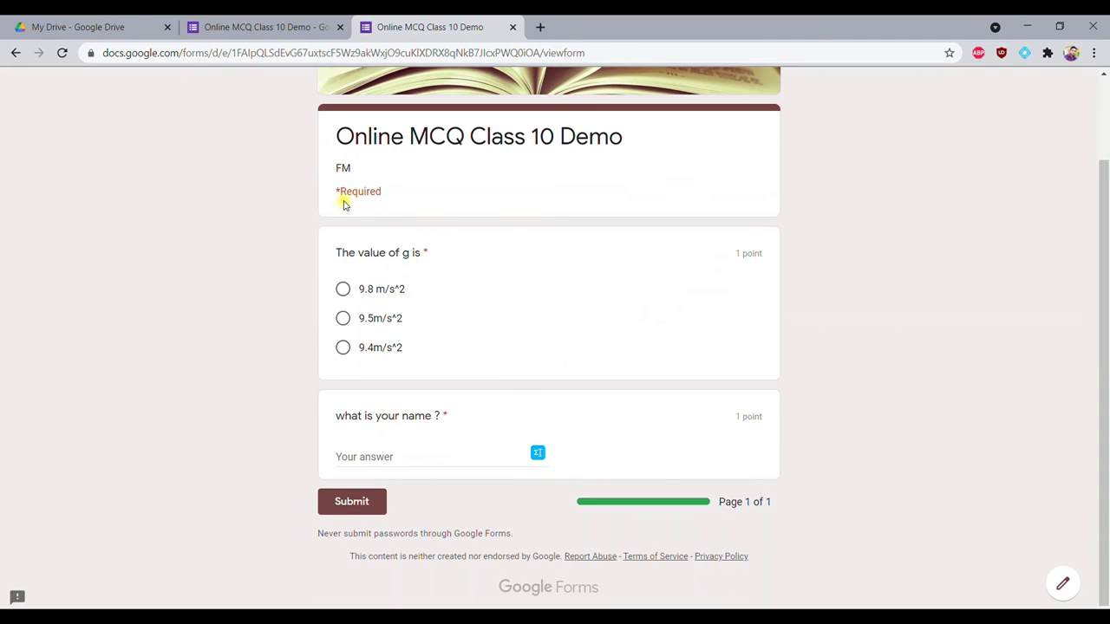
Answer the quiz with 9.8 m/s^2 and the respondent's name, submit it, and return to the form editor
click(342, 291)
click(392, 461)
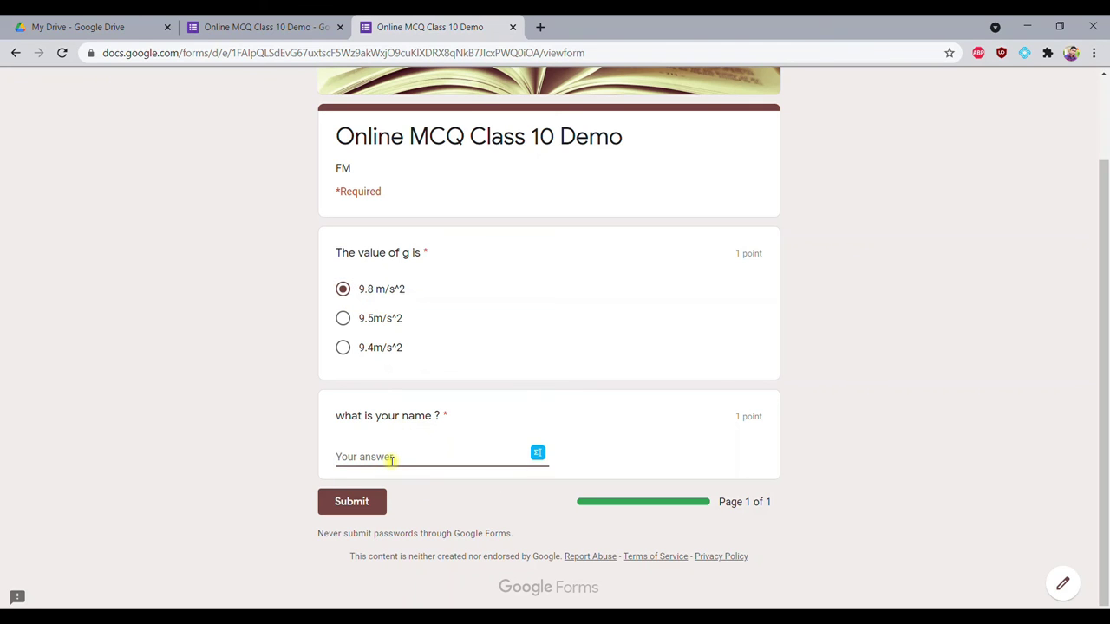
text(sudip)
click(351, 501)
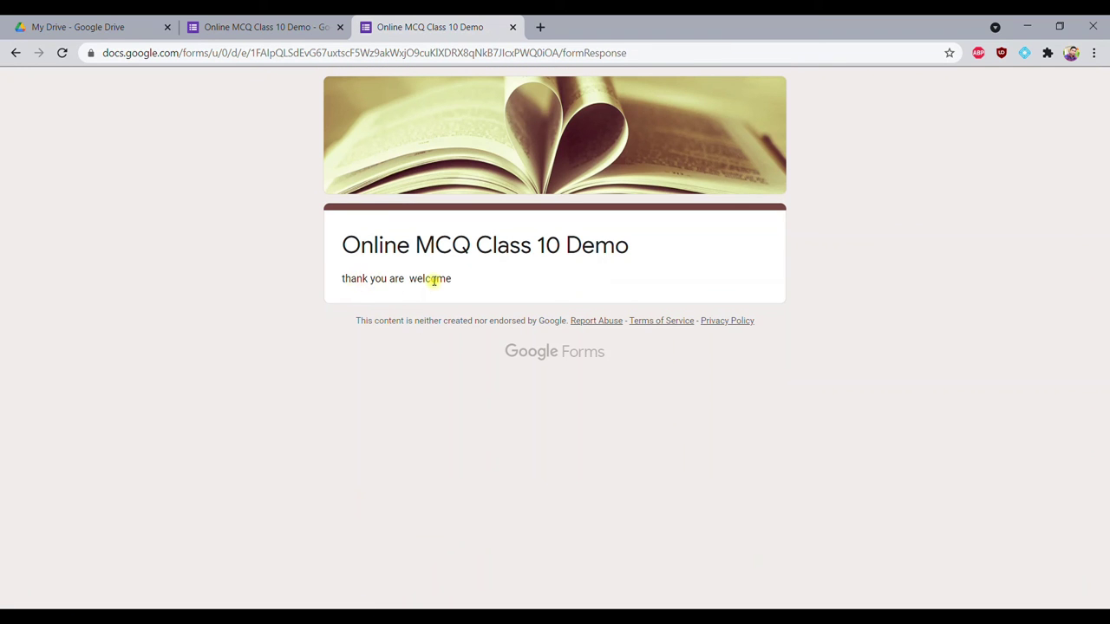
click(251, 27)
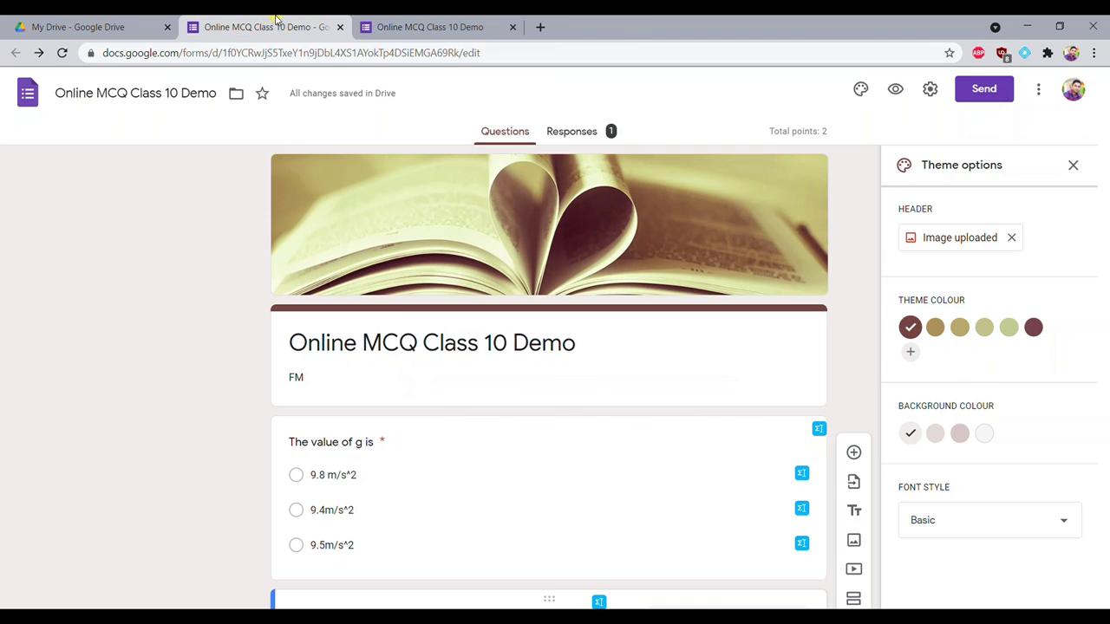
Open the quiz's responses and review the summary insights and the answers to each question
click(579, 134)
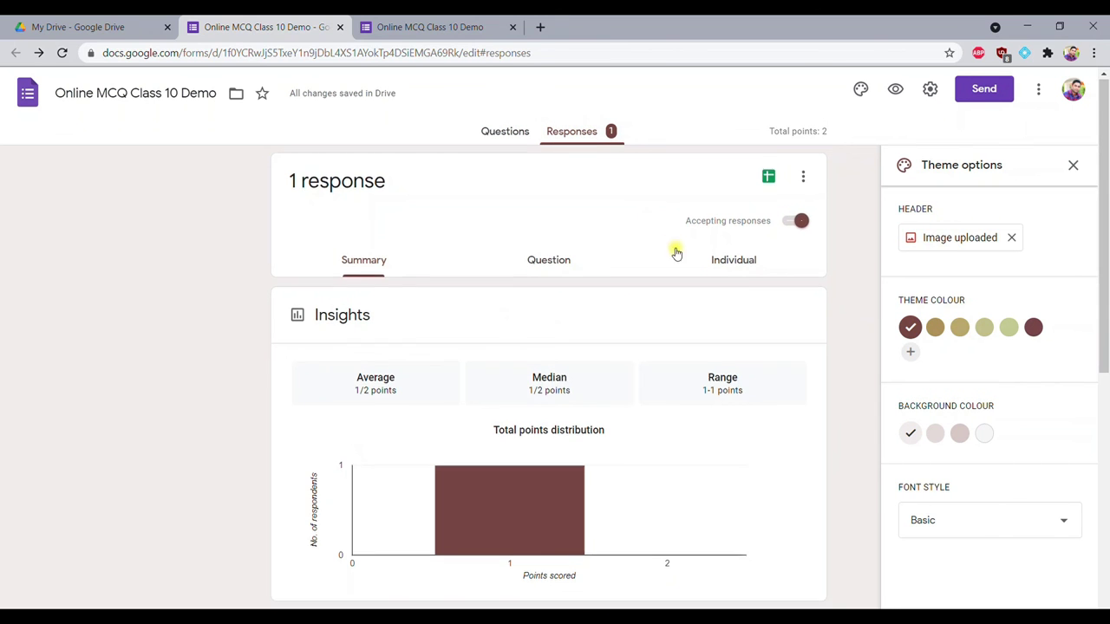
scroll(579, 377, down, 2)
scroll(594, 337, down, 3)
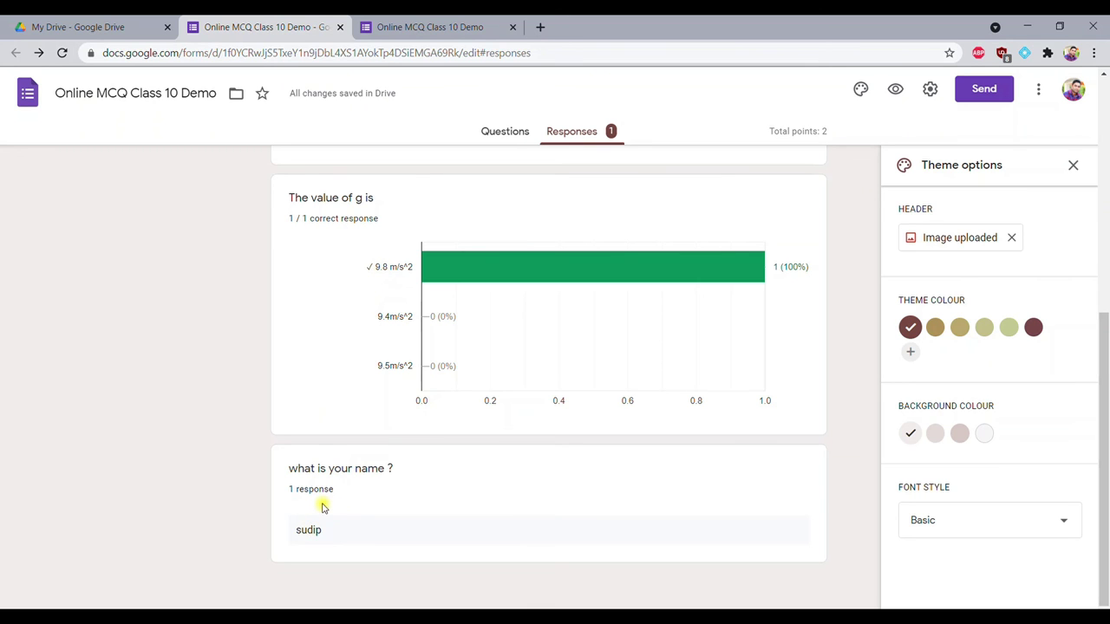
scroll(384, 488, up, 5)
View the responses by question, first for "The value of g is" and then for "what is your name ?"
click(549, 280)
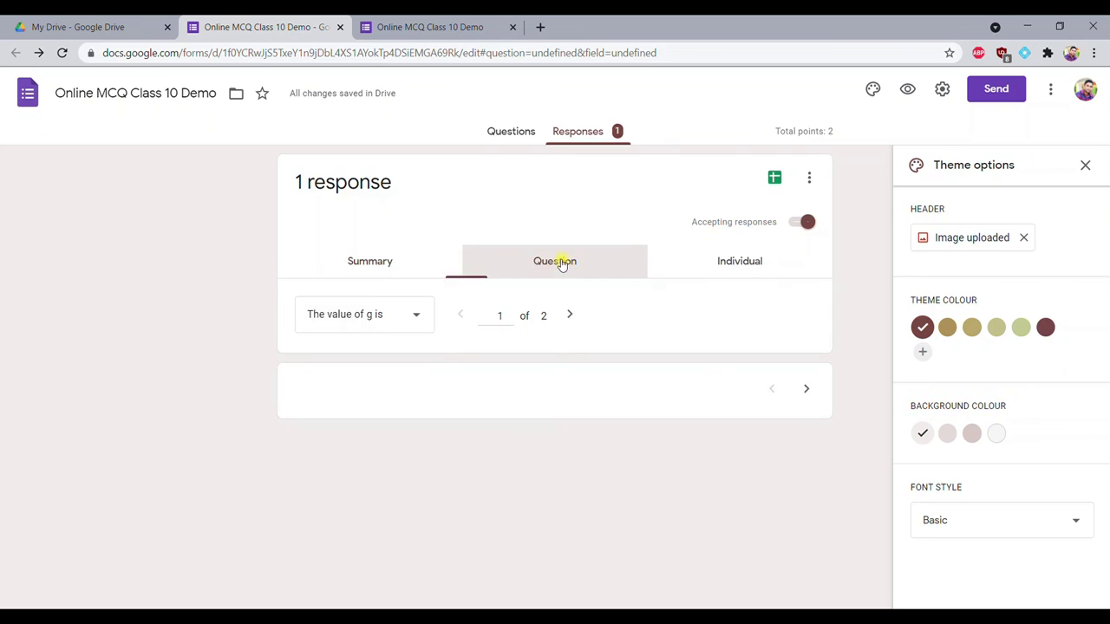
scroll(462, 426, down, 1)
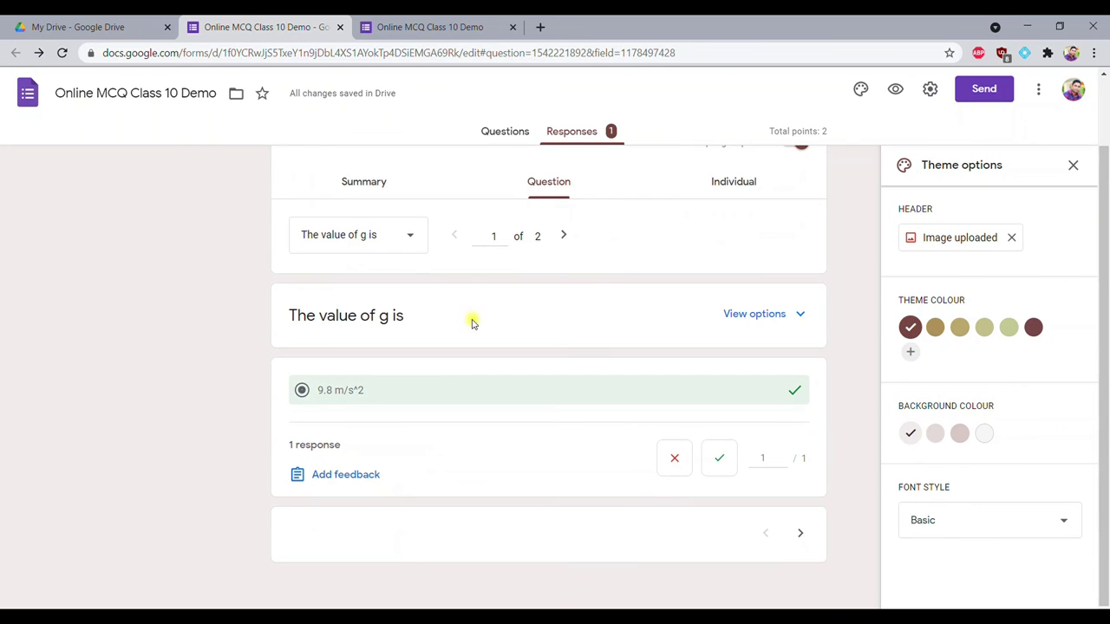
click(414, 236)
click(375, 274)
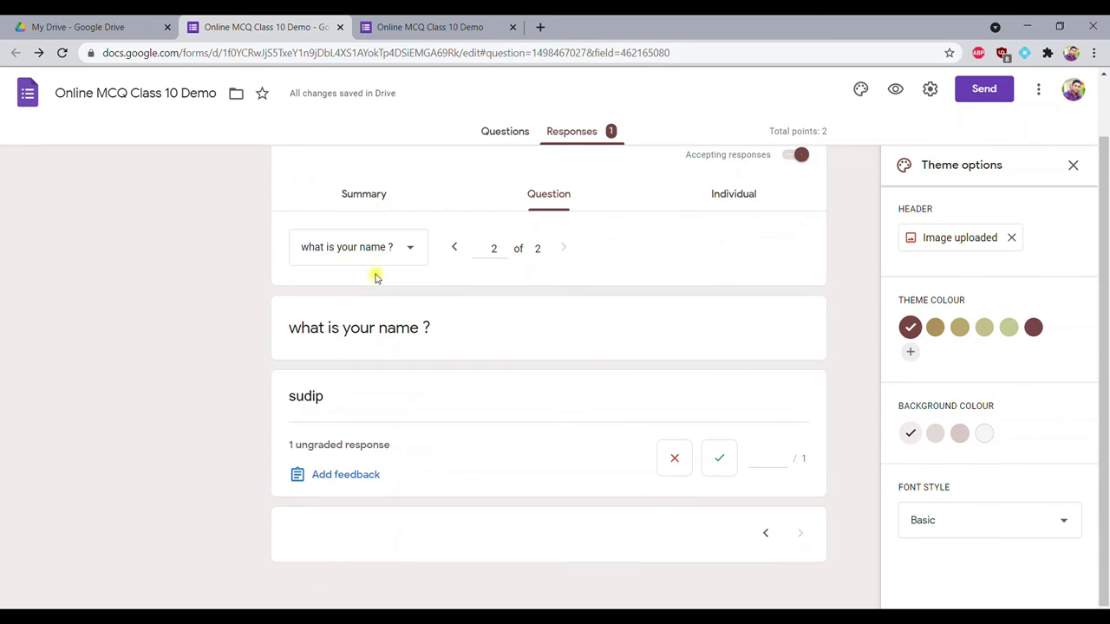
scroll(592, 344, up, 1)
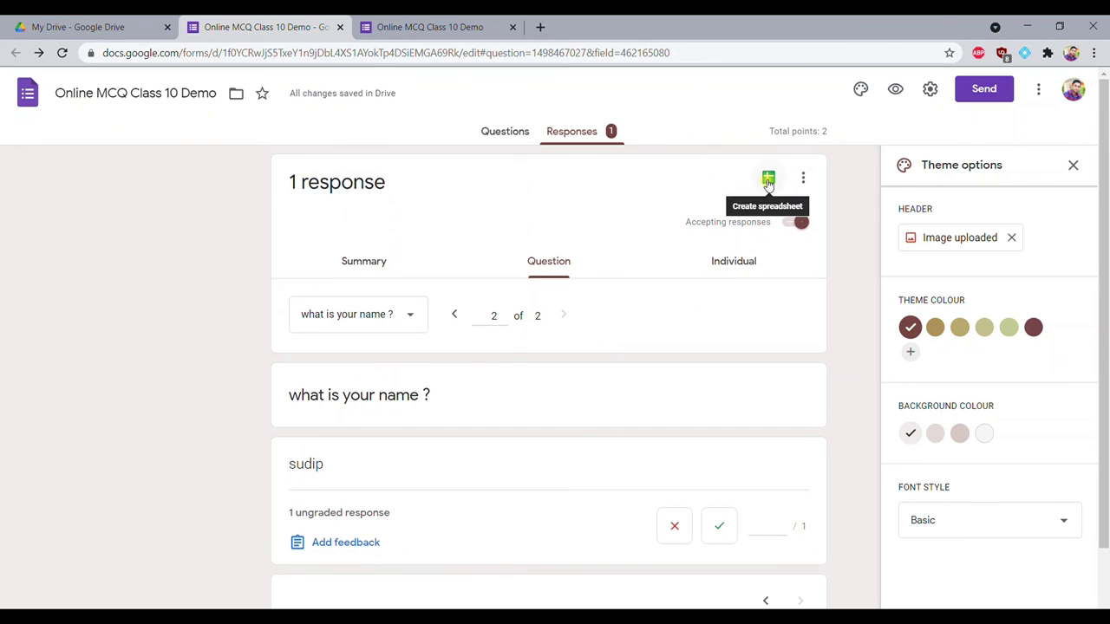
Stop the form from accepting responses and reopen the copied form link to check the respondent's view
click(798, 223)
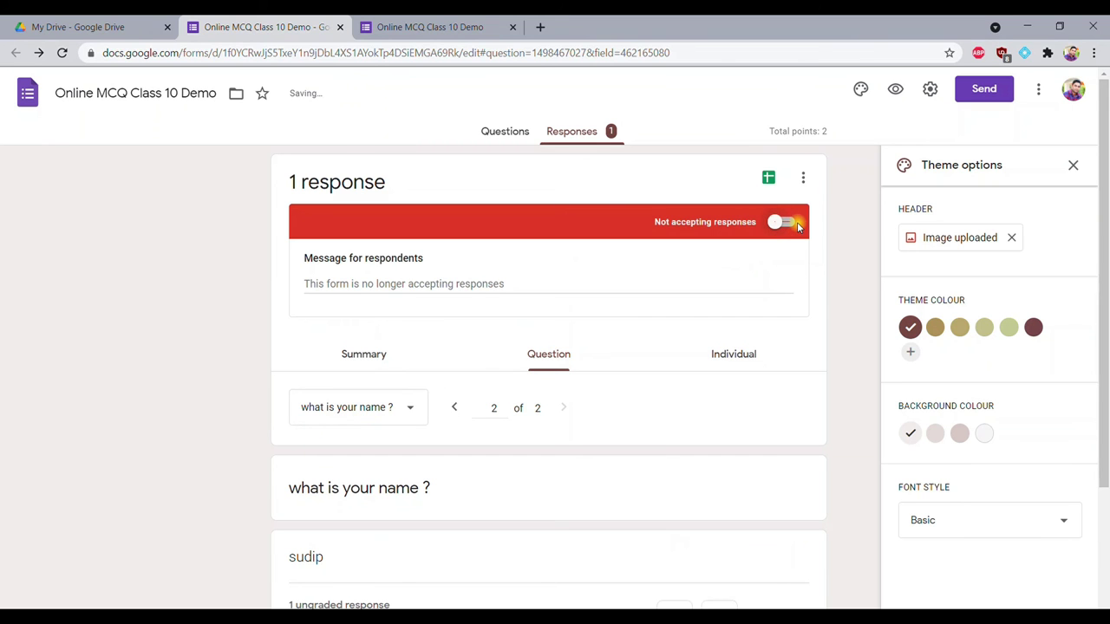
click(468, 29)
click(427, 54)
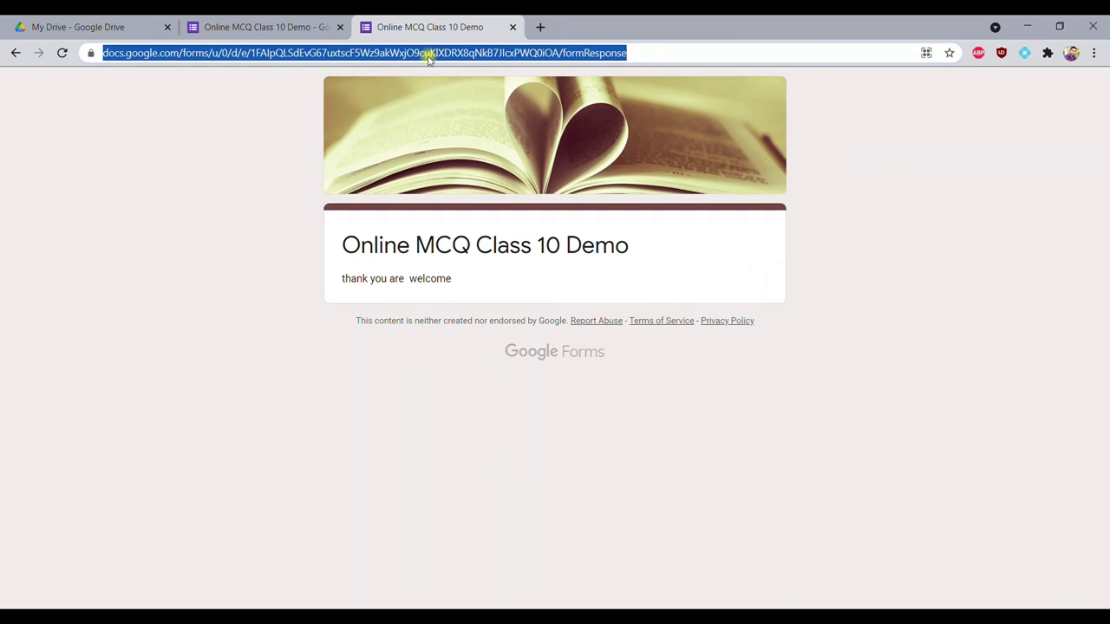
key(ctrl+v)
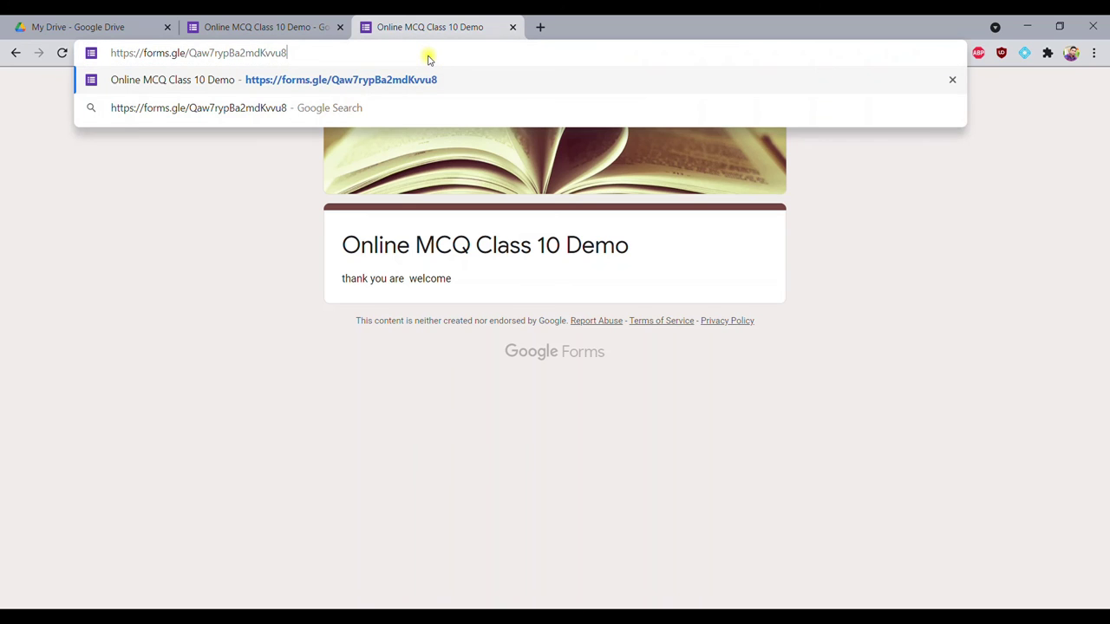
key(Return)
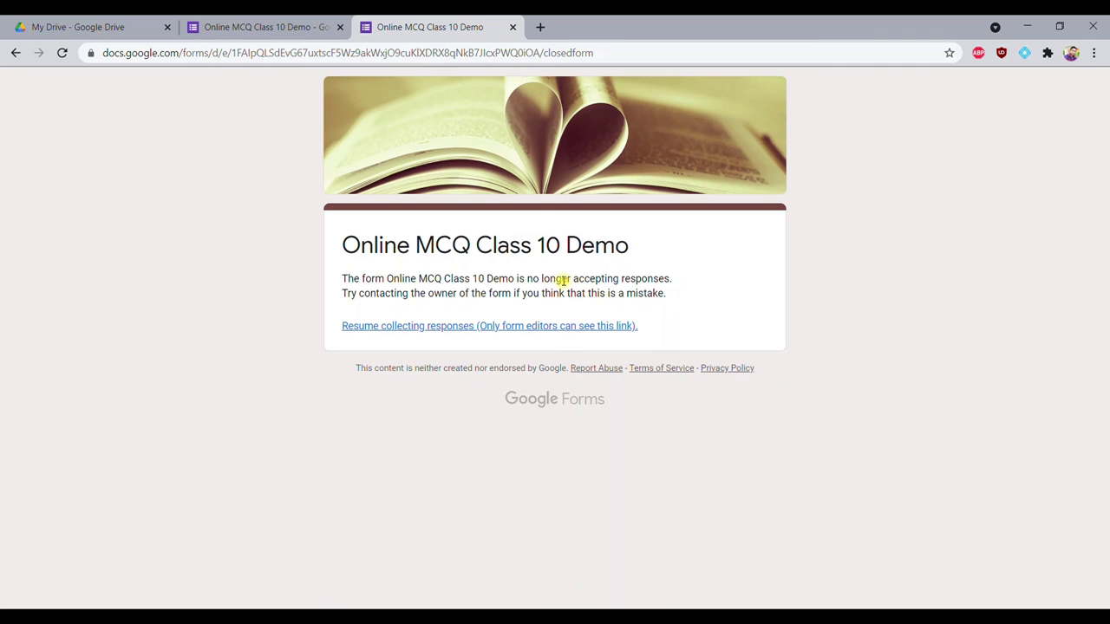
Set the form to accept responses again and reload the respondent page
click(279, 25)
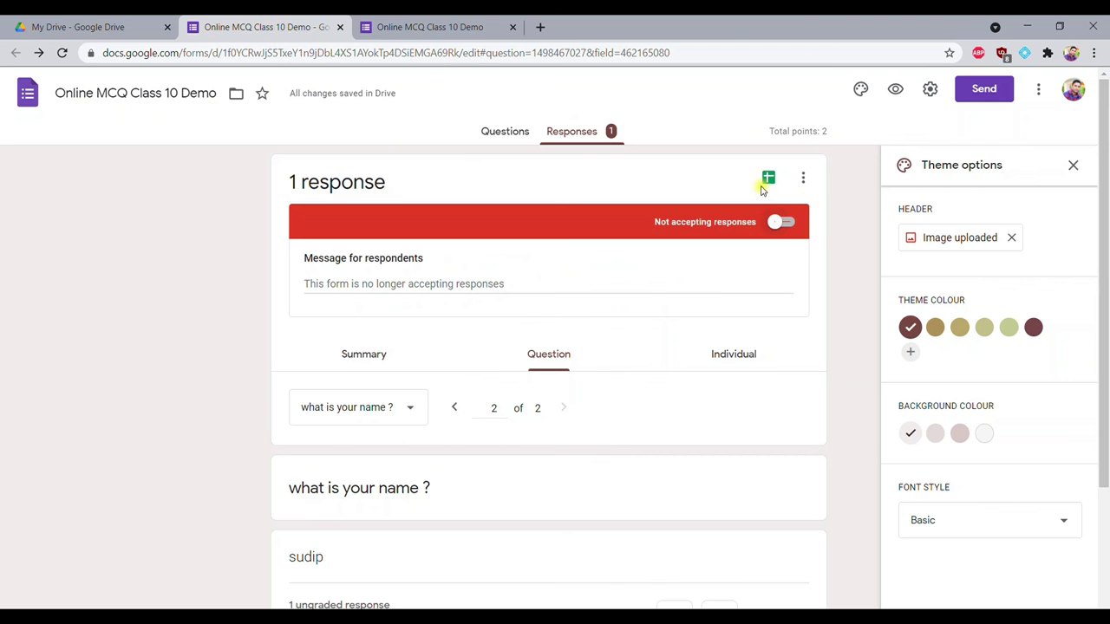
click(794, 223)
click(438, 27)
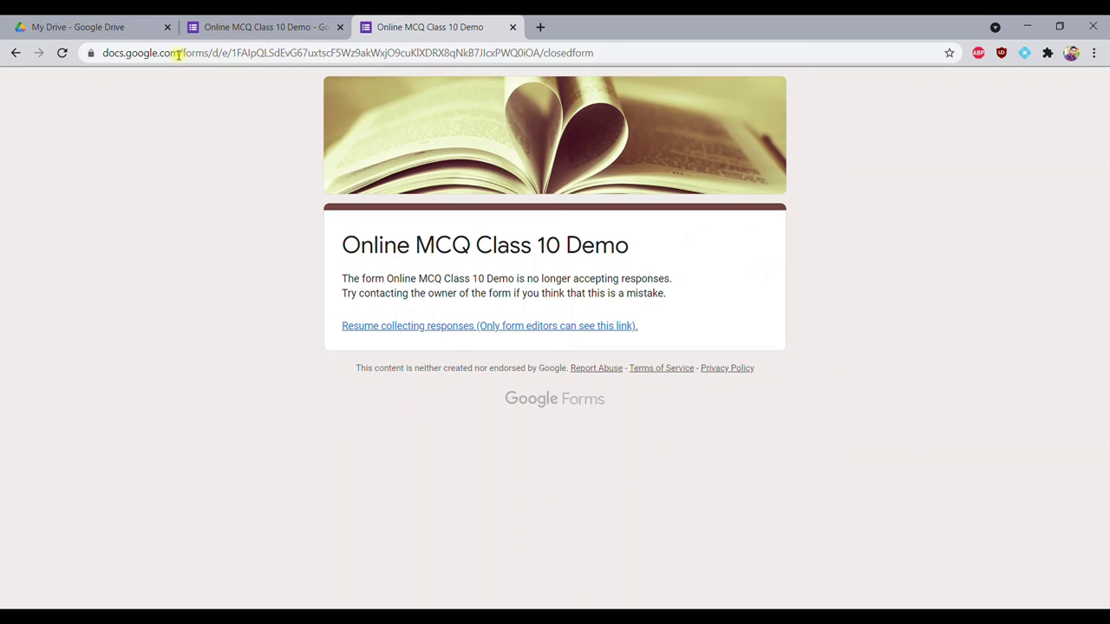
click(63, 53)
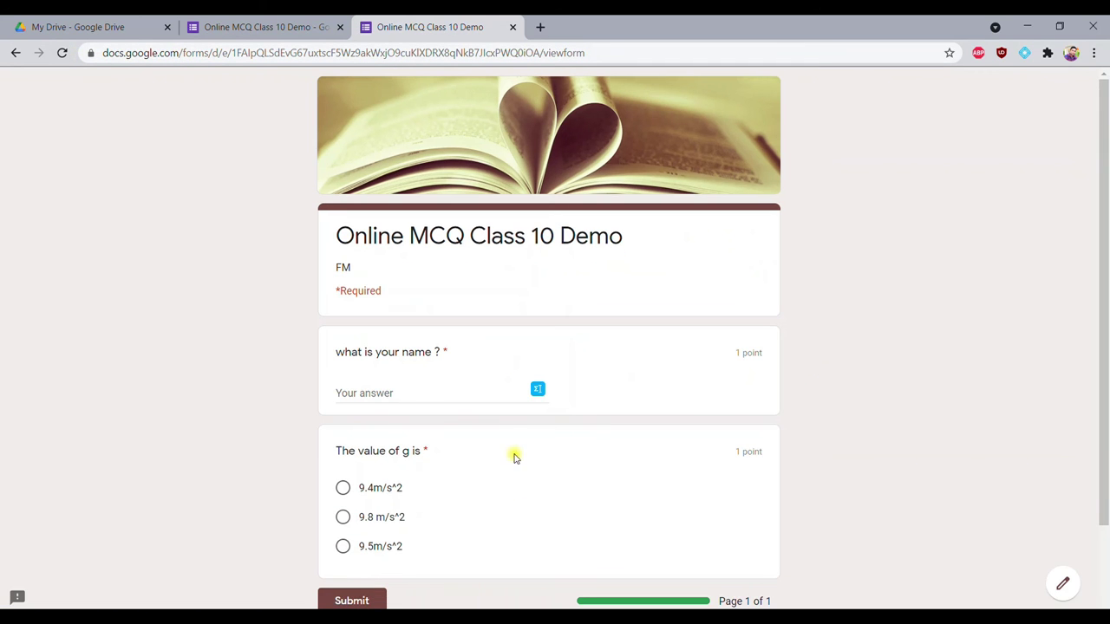
Return to the form editor and create a new spreadsheet as the destination for the quiz responses
click(303, 27)
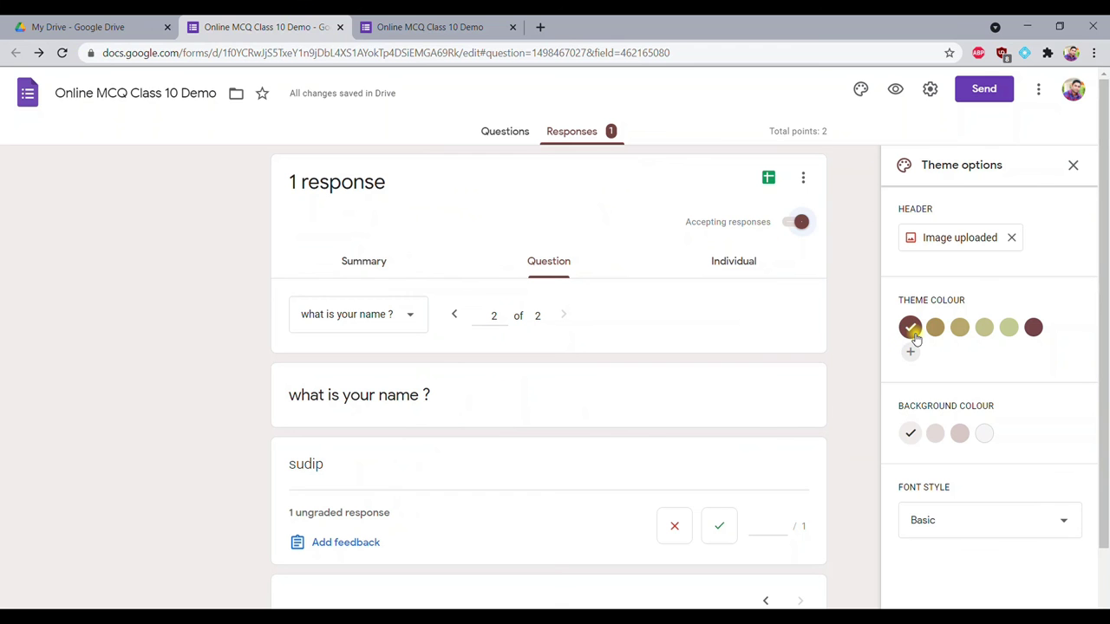
click(768, 179)
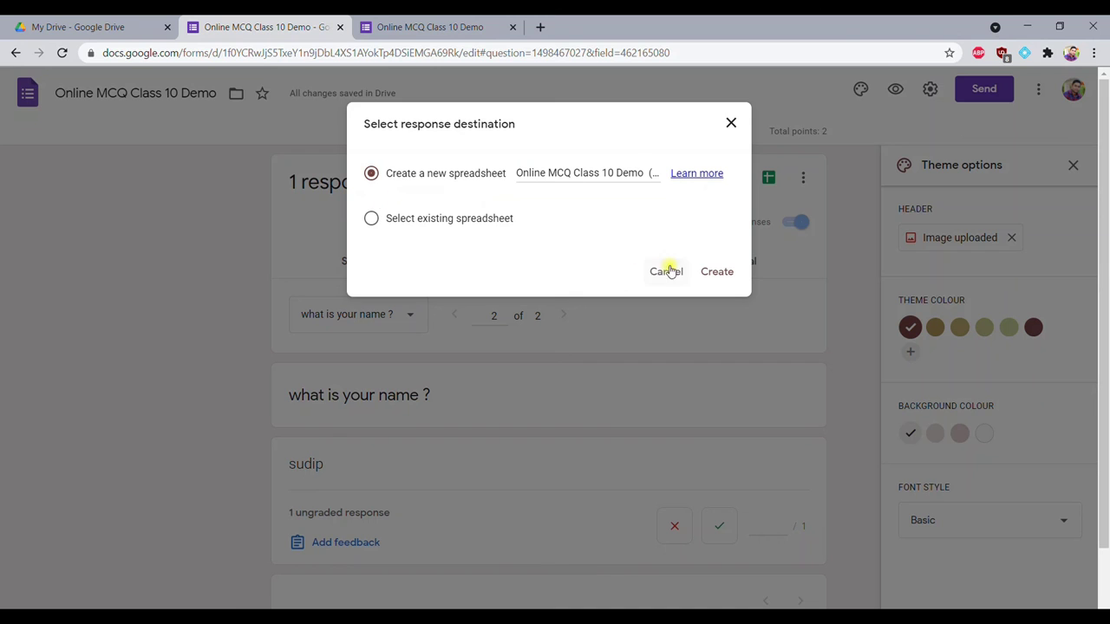
click(717, 272)
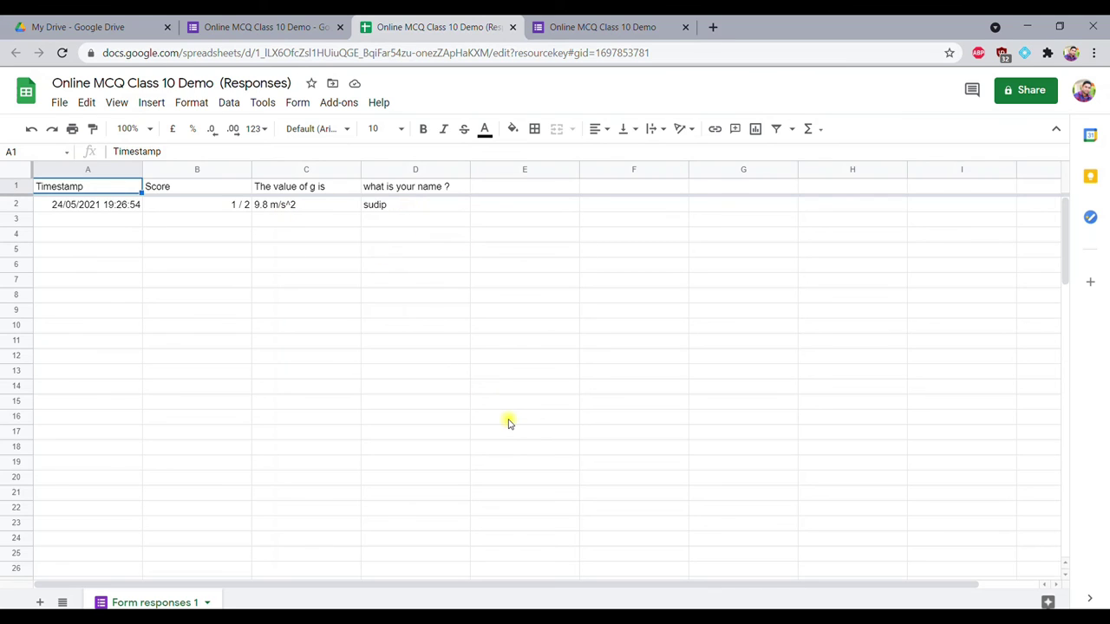
Return to the quiz questions in the form editor, view the EquatIO extension's information and dismiss it
click(234, 22)
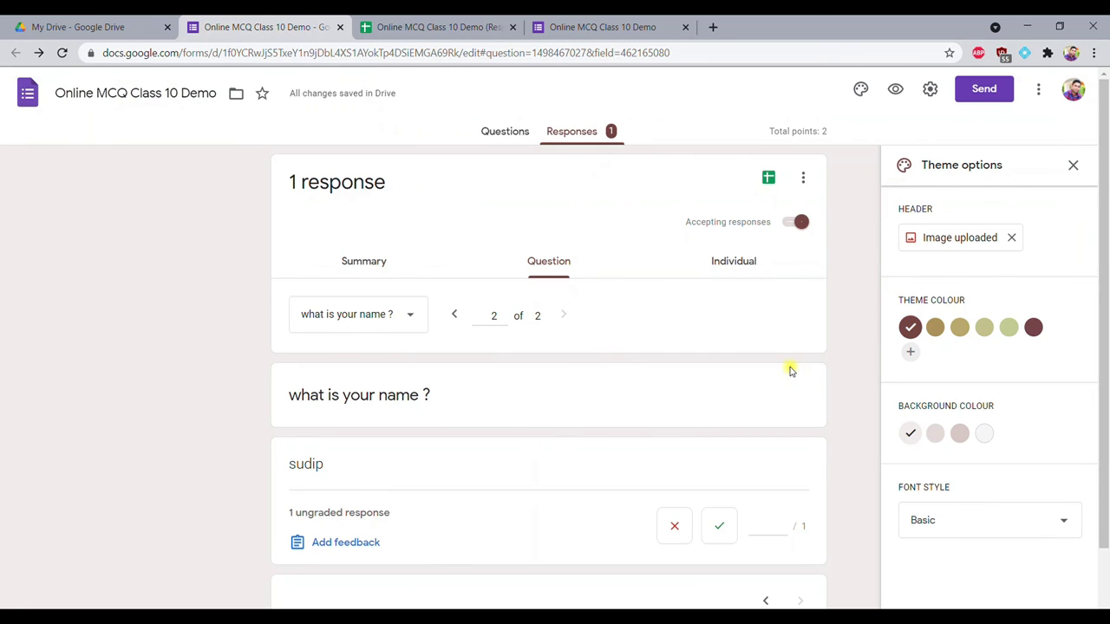
click(496, 131)
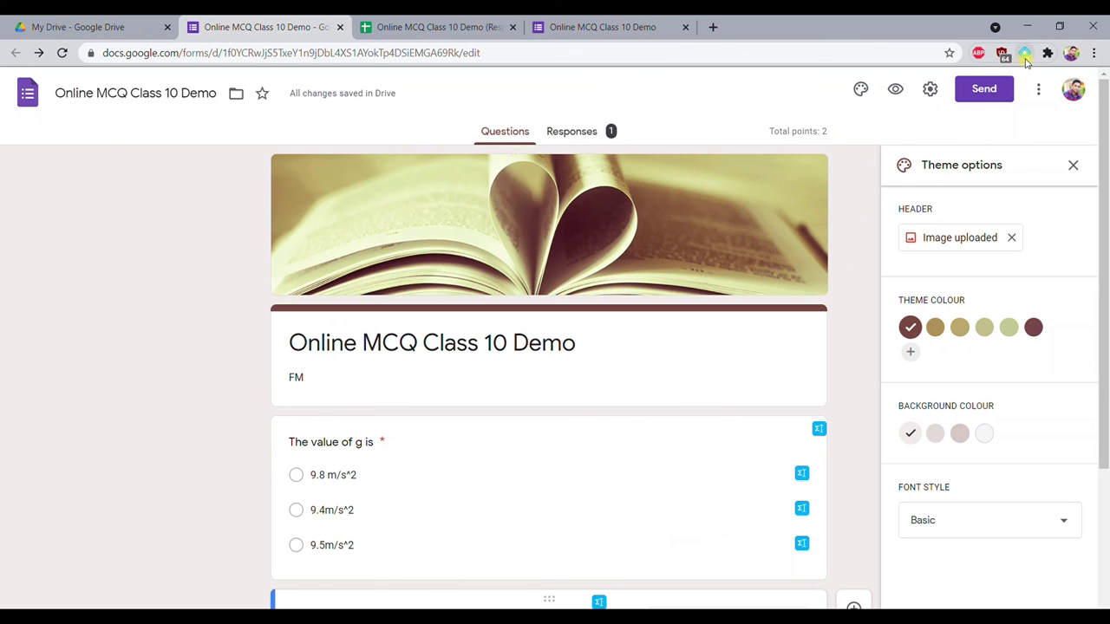
click(1025, 56)
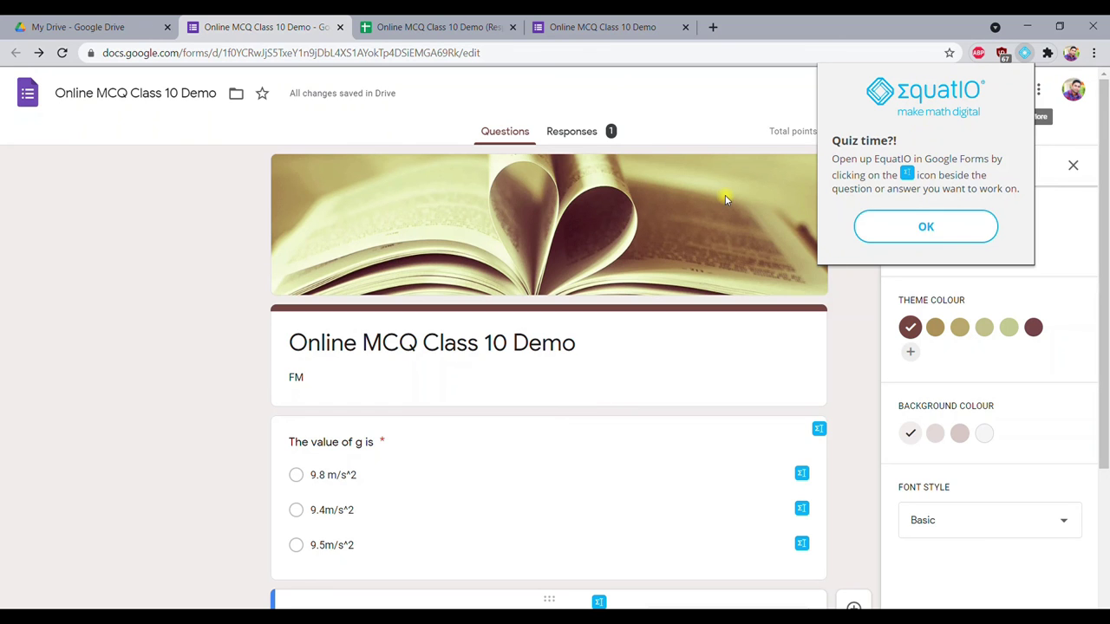
click(204, 209)
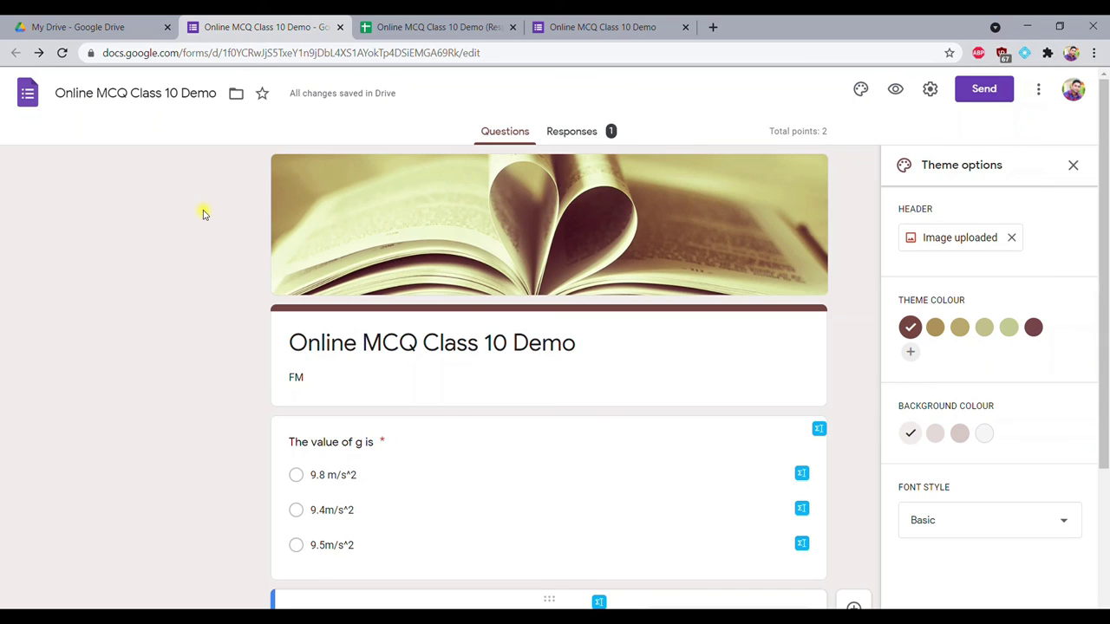